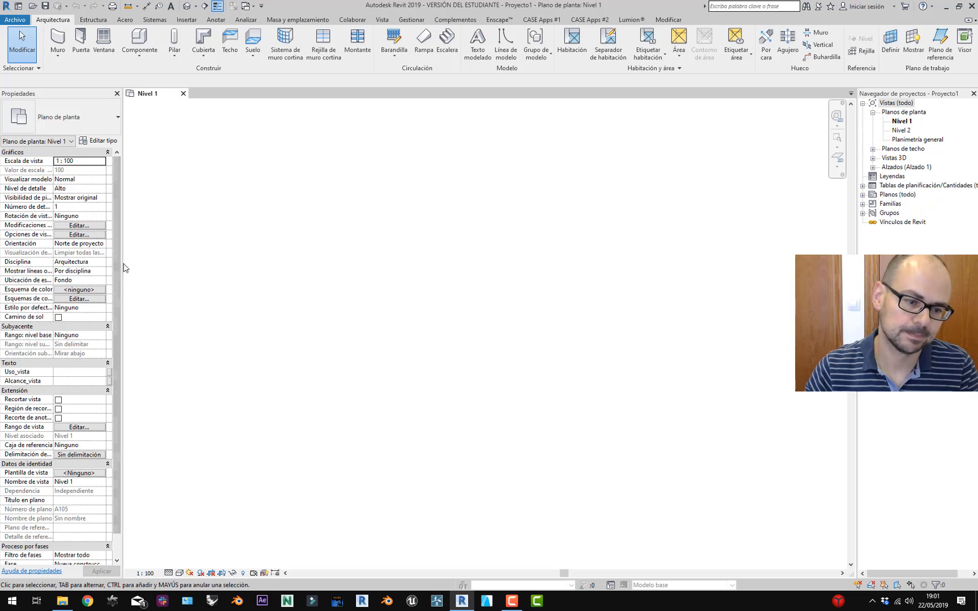
Widen Revit's Properties panel a little and launch a fresh File Explorer window from the taskbar.
left_click_drag(123, 263, 131, 266)
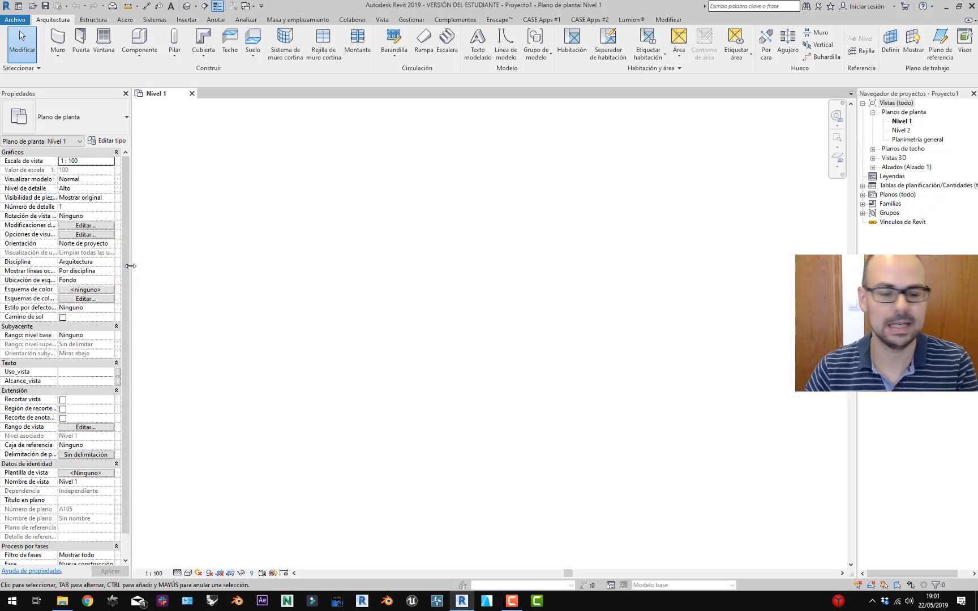
left_click(62, 602)
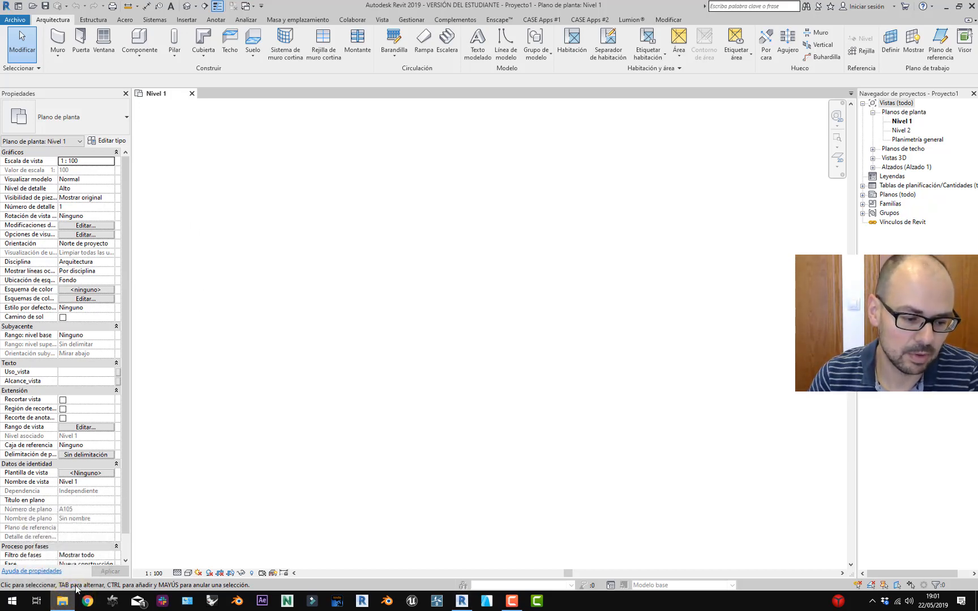
right_click(68, 600)
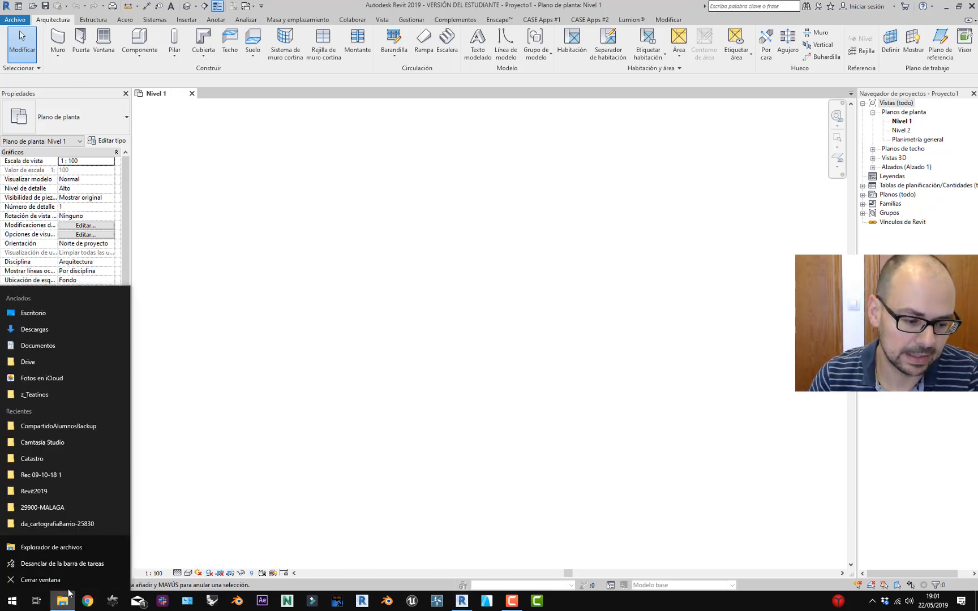
left_click(66, 542)
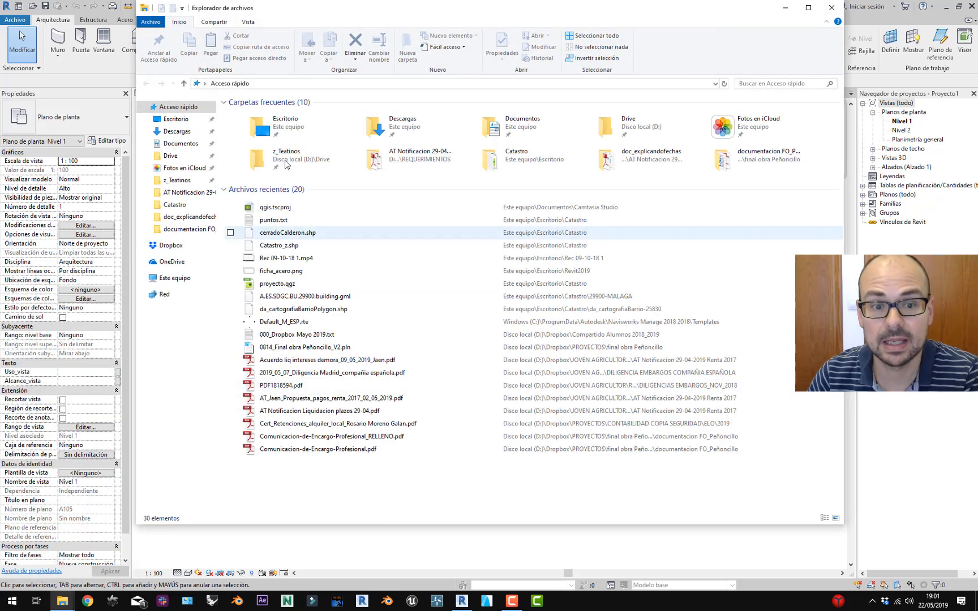
Browse to Dropbox > BIM > Caseapps and select CASEApps-installer.exe to view its details.
left_click(173, 246)
double_click(260, 294)
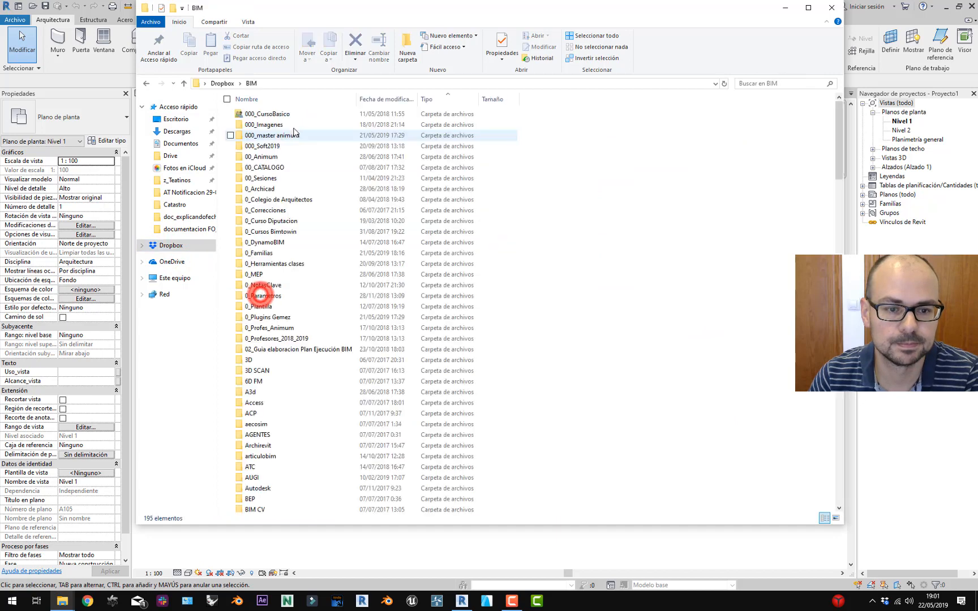
scroll(305, 317, "down", 4)
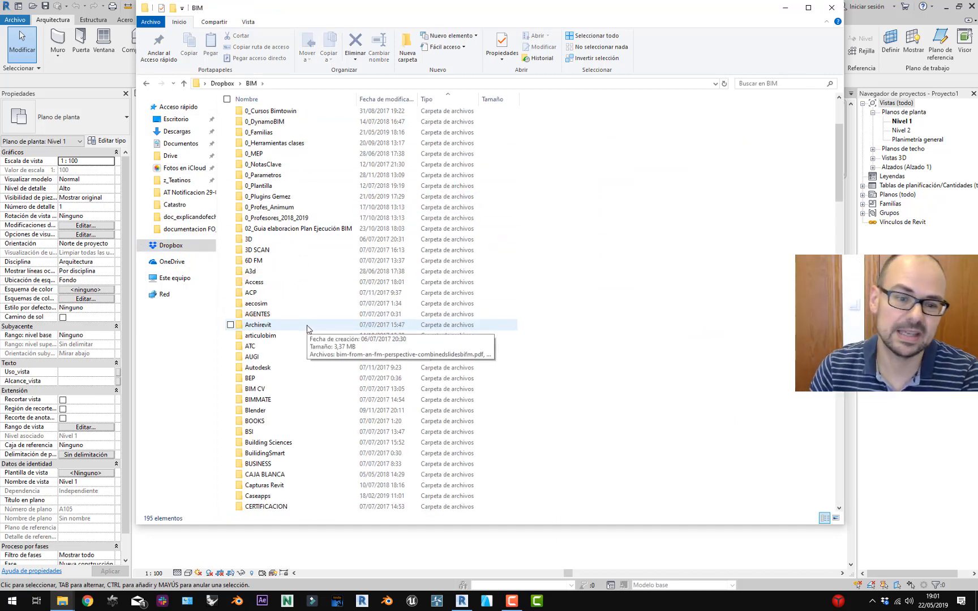
scroll(307, 328, "down", 3)
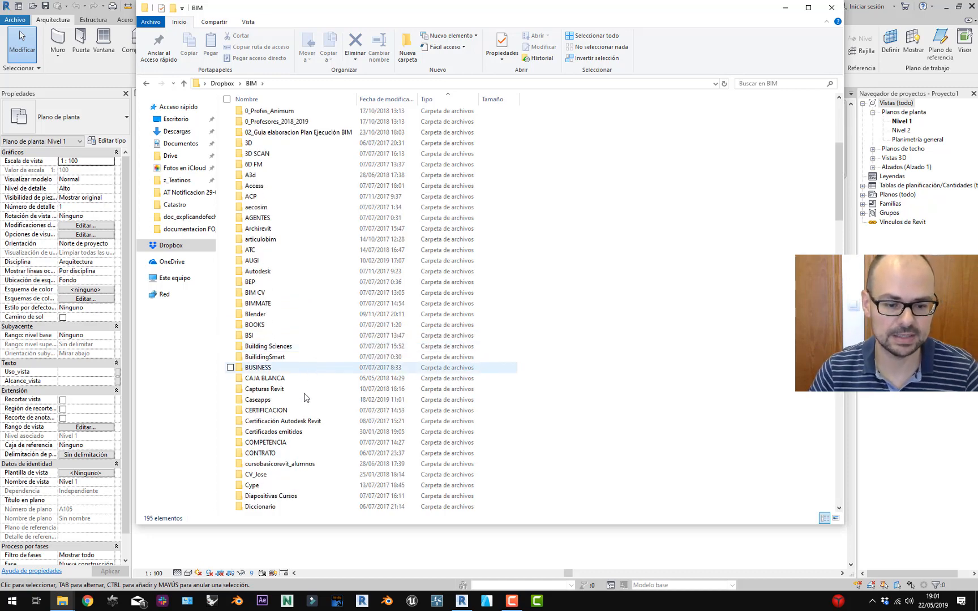
double_click(281, 399)
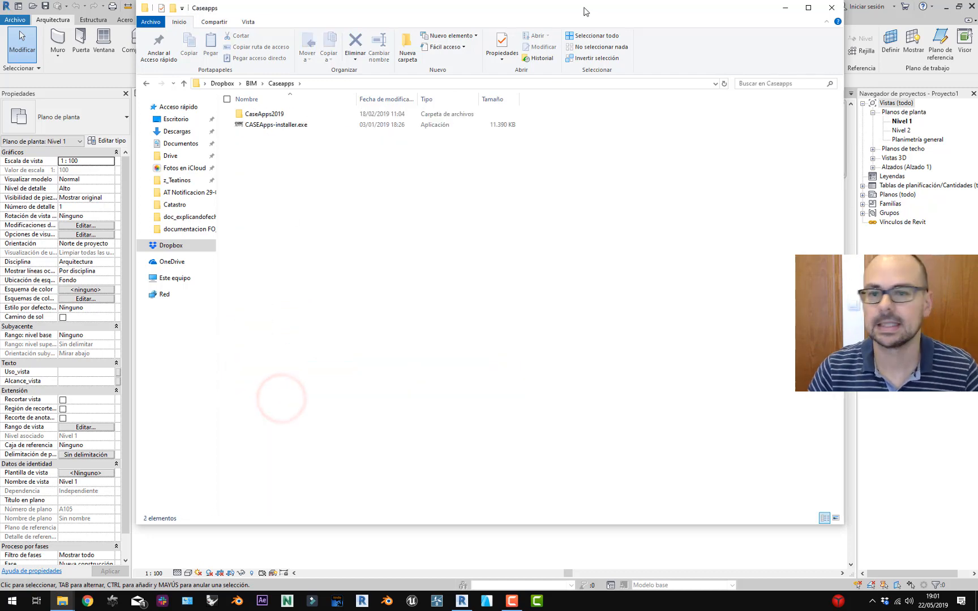
left_click_drag(589, 8, 569, 118)
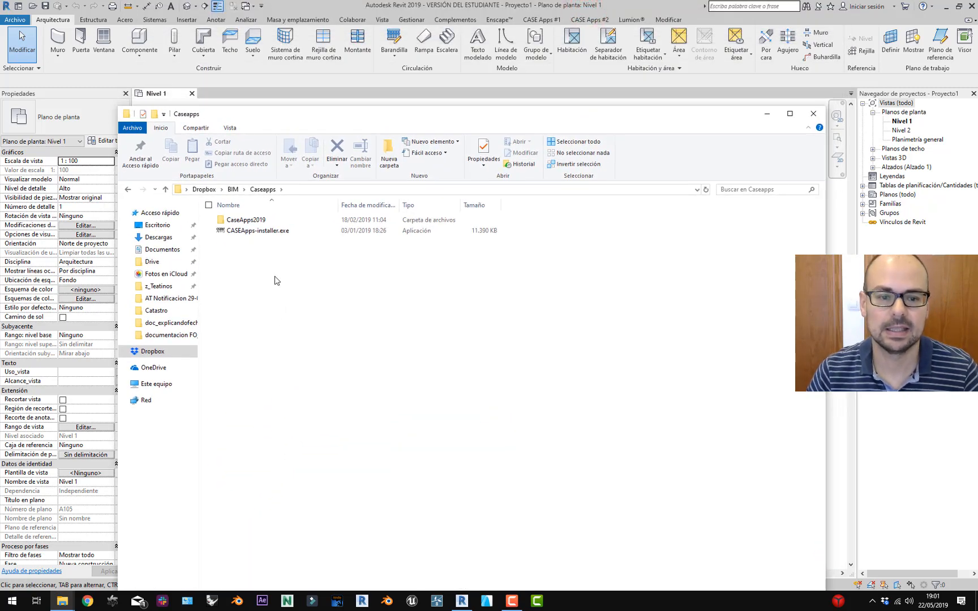
left_click(259, 230)
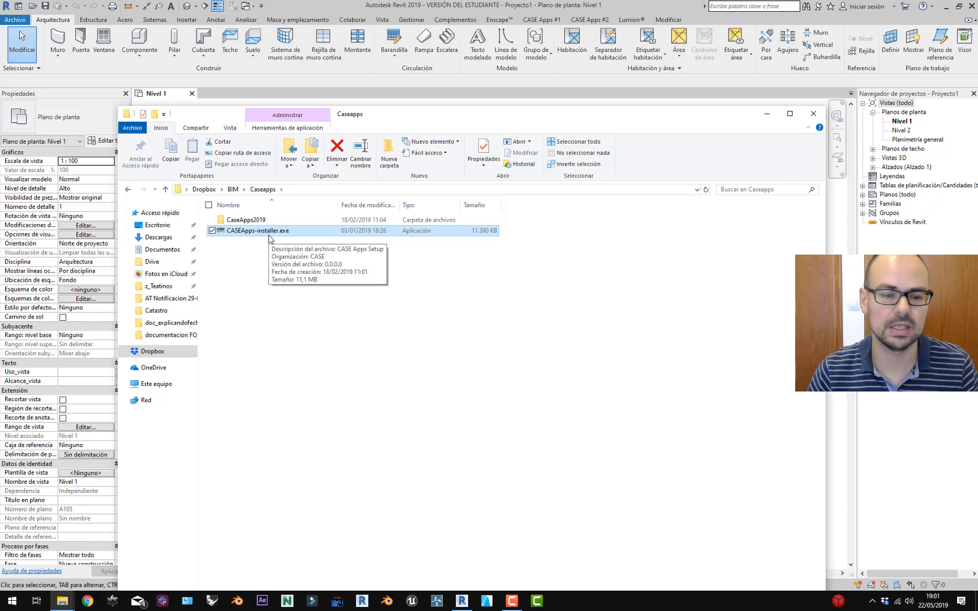
Enter CaseApps2019, open Case.Apps.addin in Notepad to read its XML, then close Notepad.
double_click(232, 219)
left_click_drag(259, 255, 233, 220)
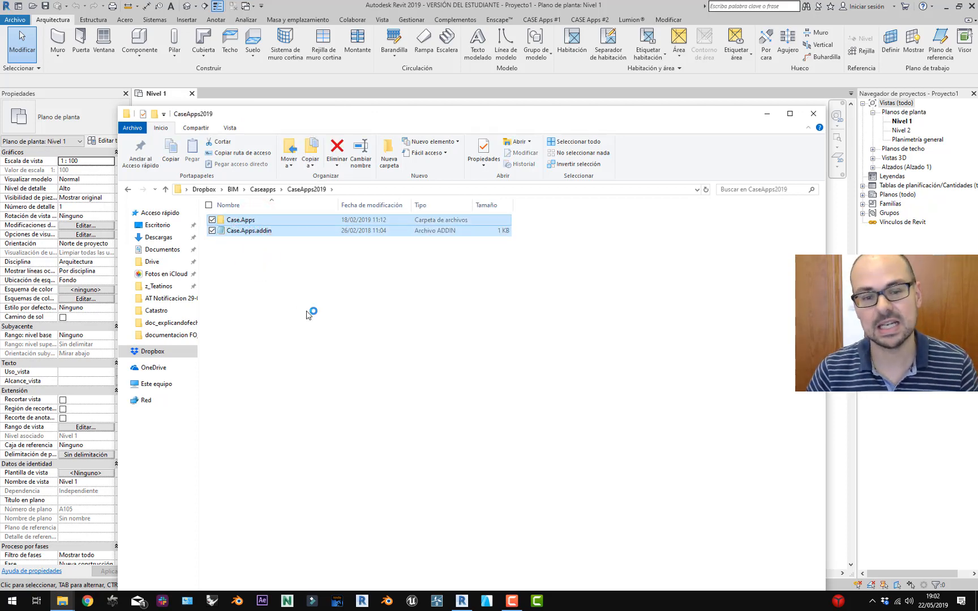
left_click(307, 312)
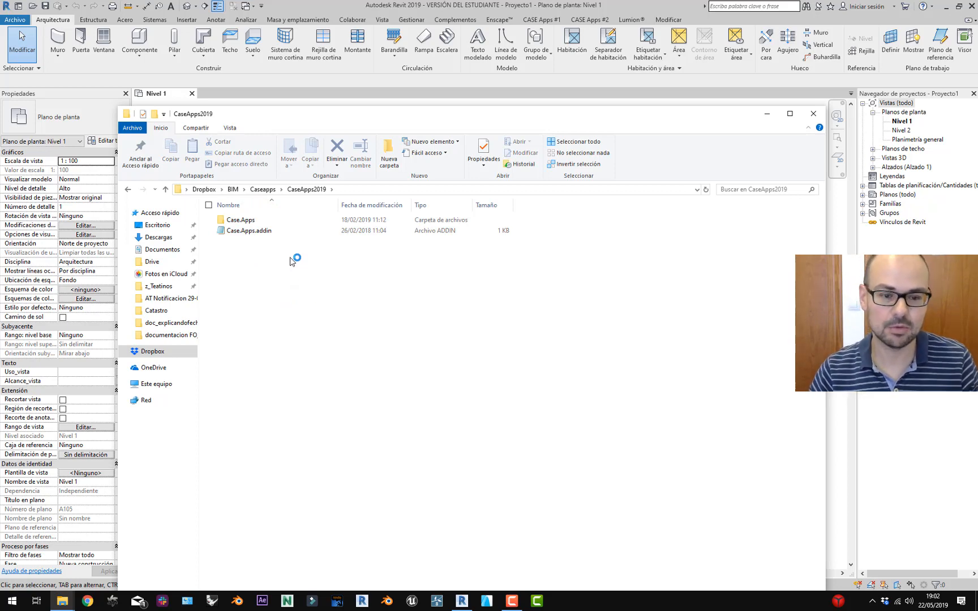
right_click(279, 231)
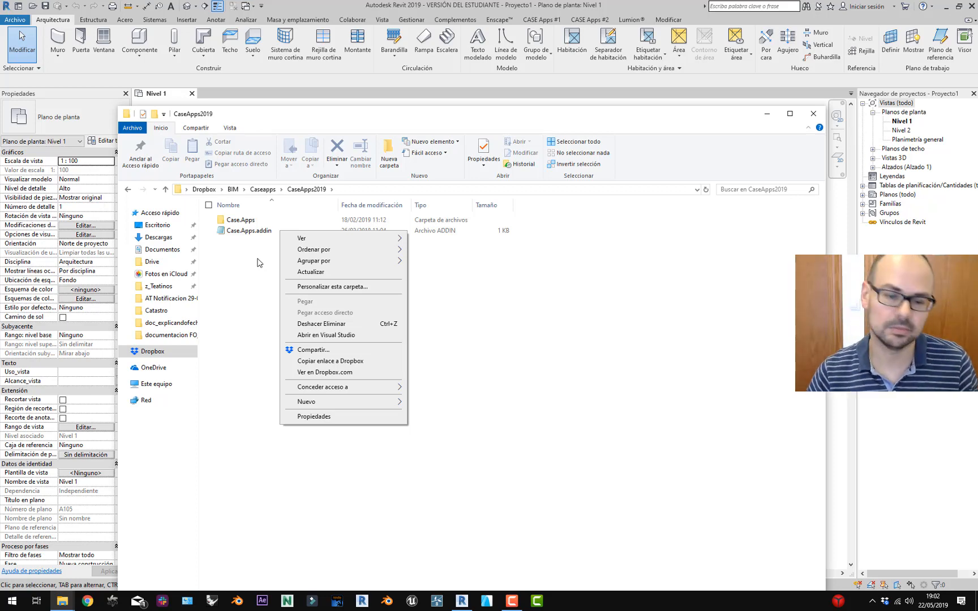
left_click(264, 234)
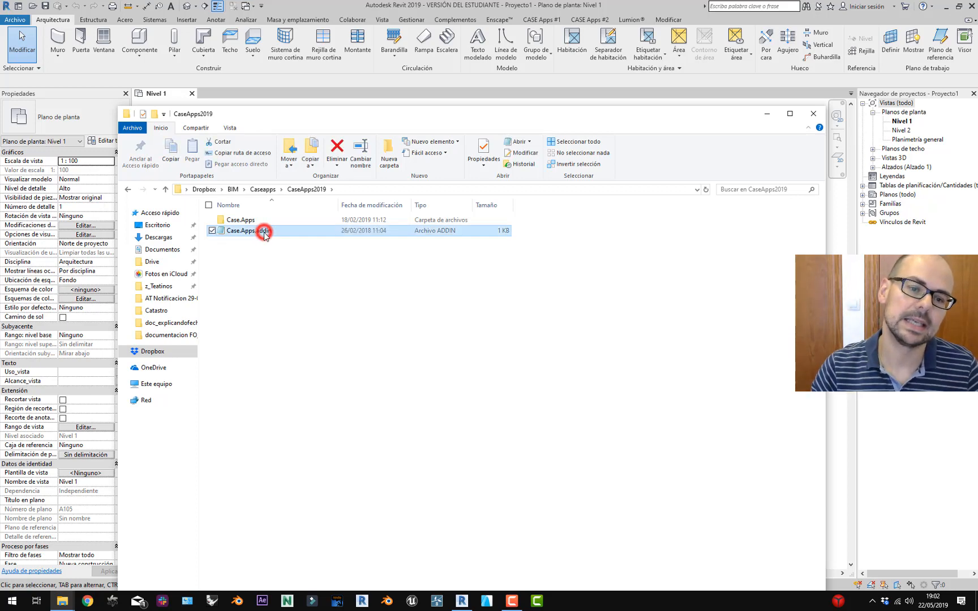
double_click(264, 234)
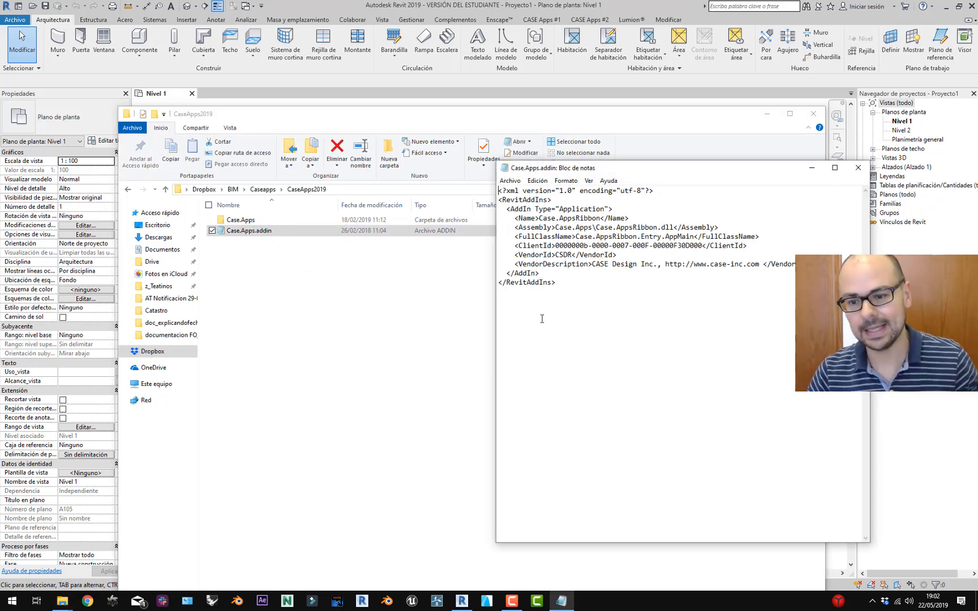
left_click(858, 170)
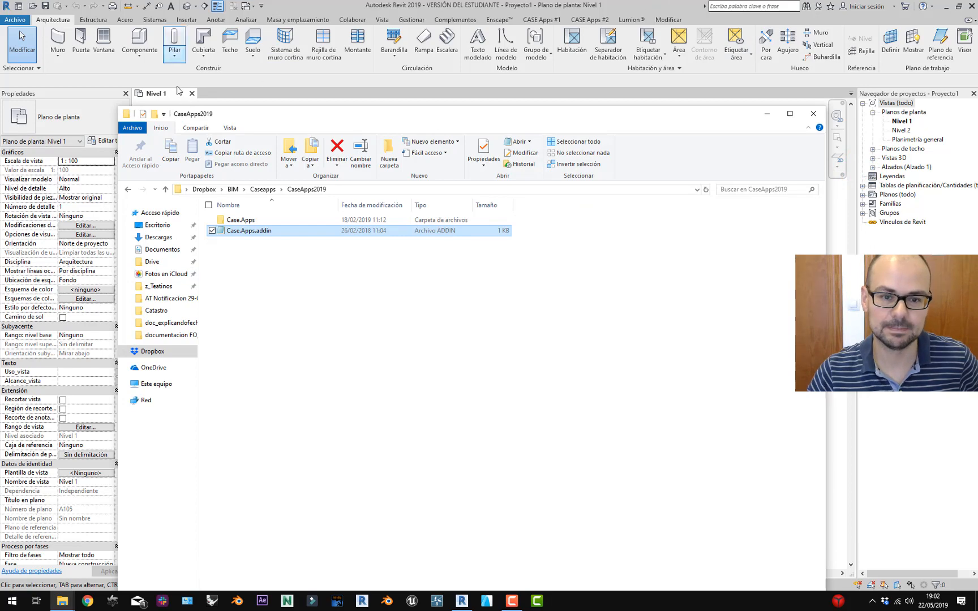
left_click_drag(265, 116, 265, 108)
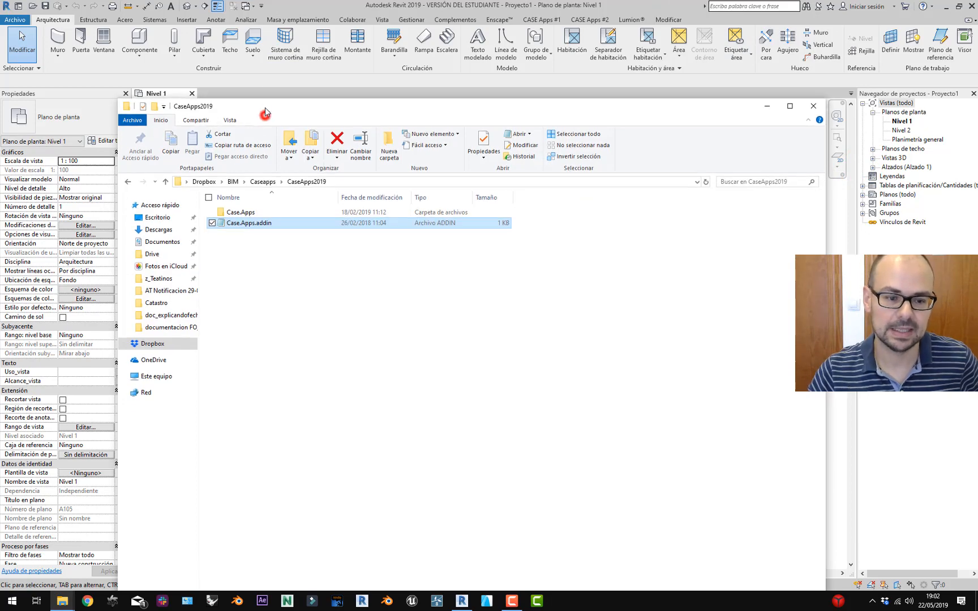
Navigate This PC > Windows (C:) > ProgramData > Autodesk > Revit > Addins > 2019.
left_click(154, 377)
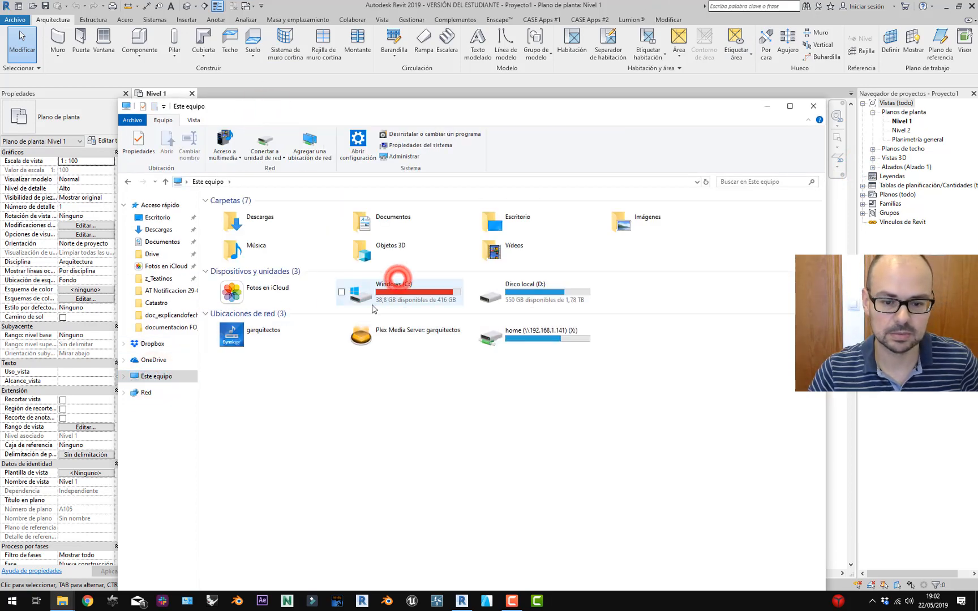
double_click(410, 294)
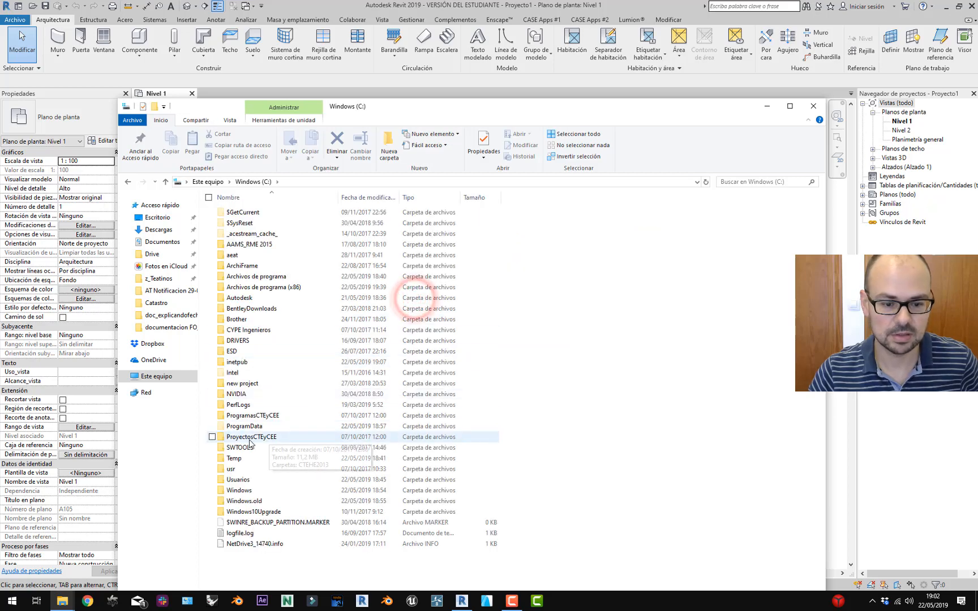
left_click(269, 429)
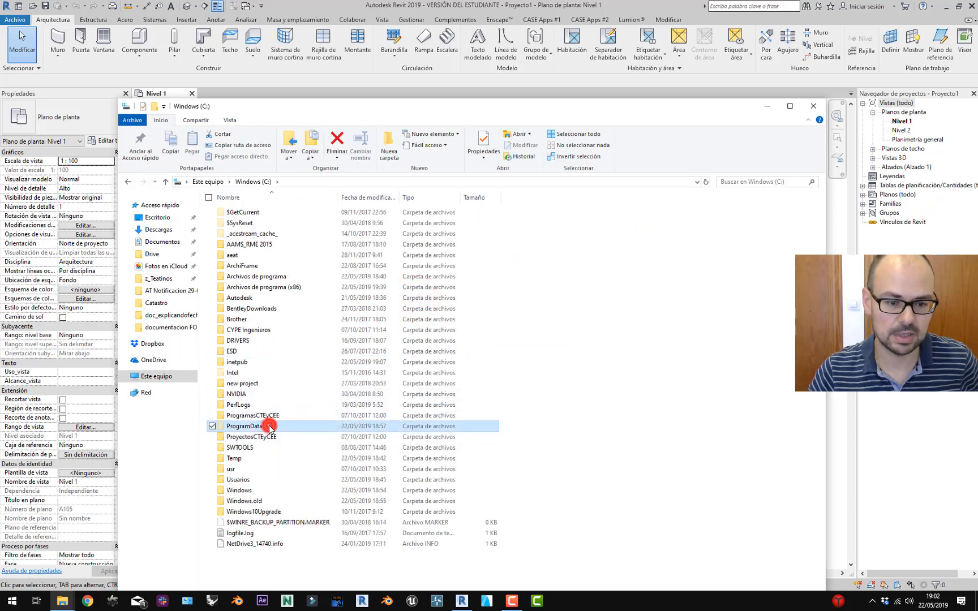
double_click(269, 429)
double_click(259, 304)
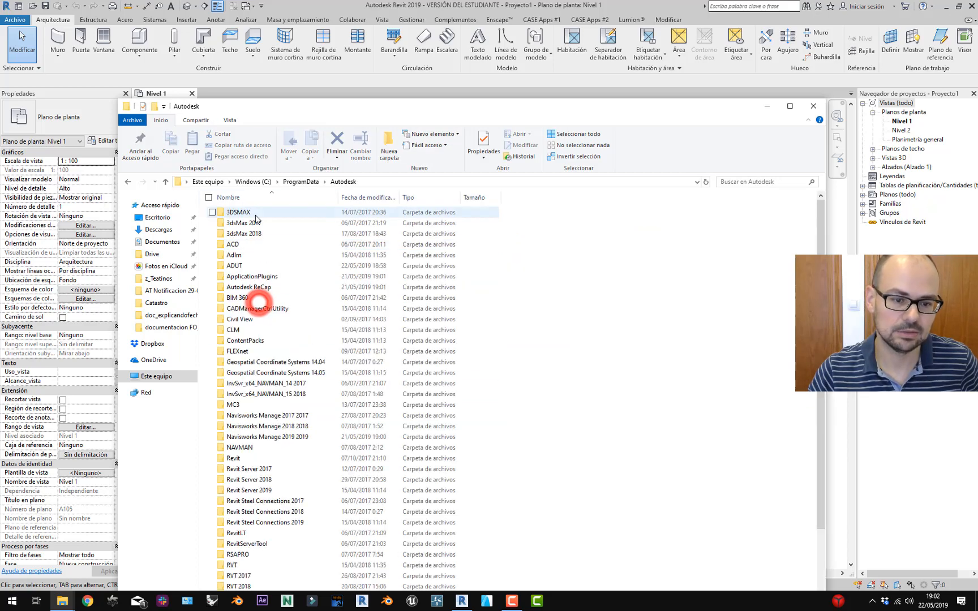
scroll(255, 342, "down", 1)
left_click(244, 433)
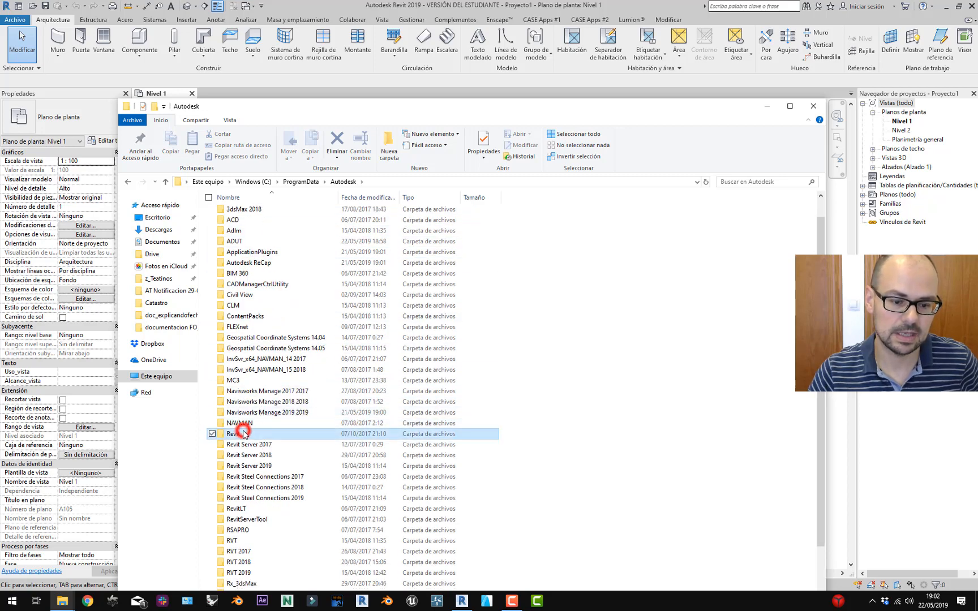
double_click(244, 434)
left_click(240, 214)
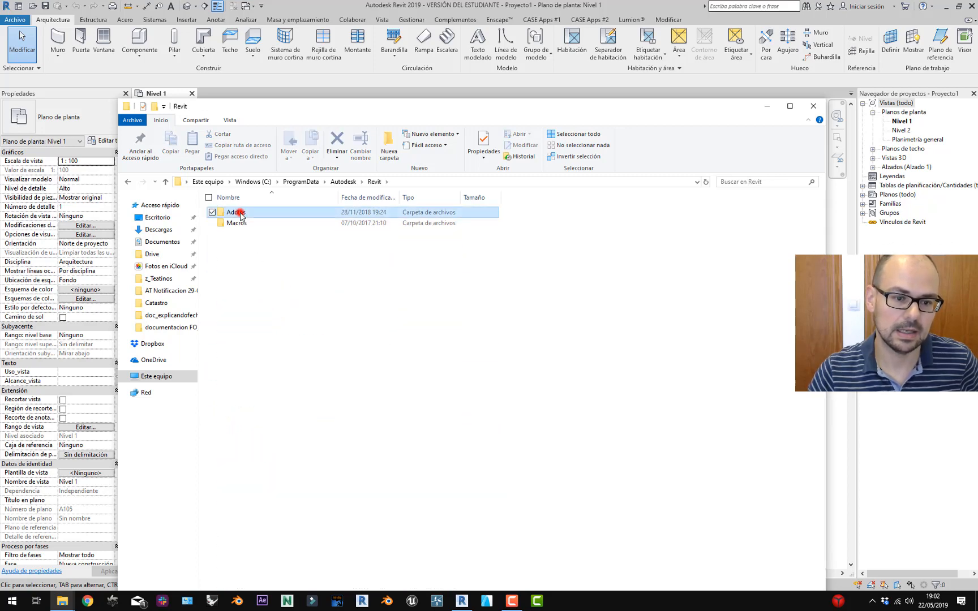
double_click(240, 214)
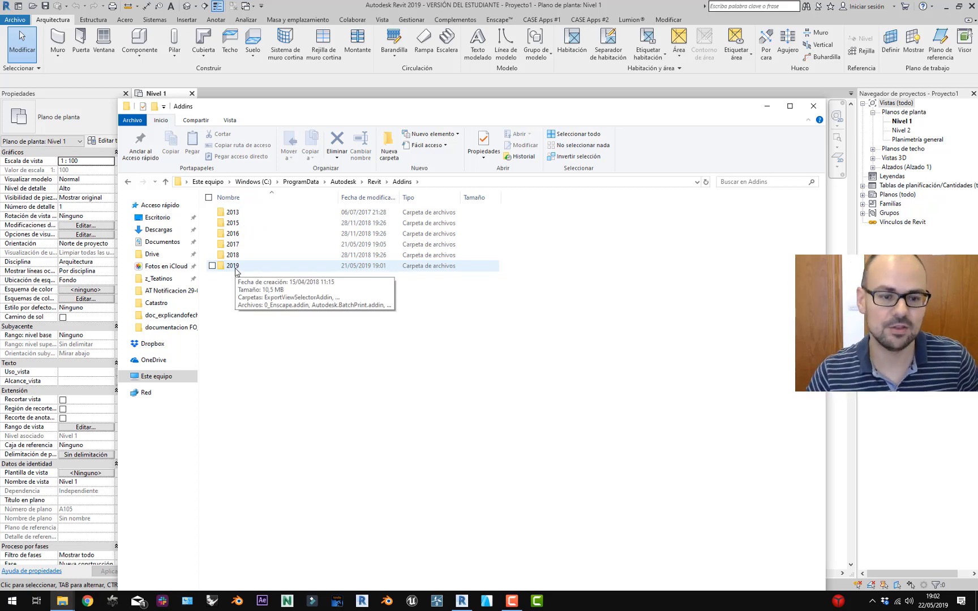
left_click(286, 272)
double_click(287, 272)
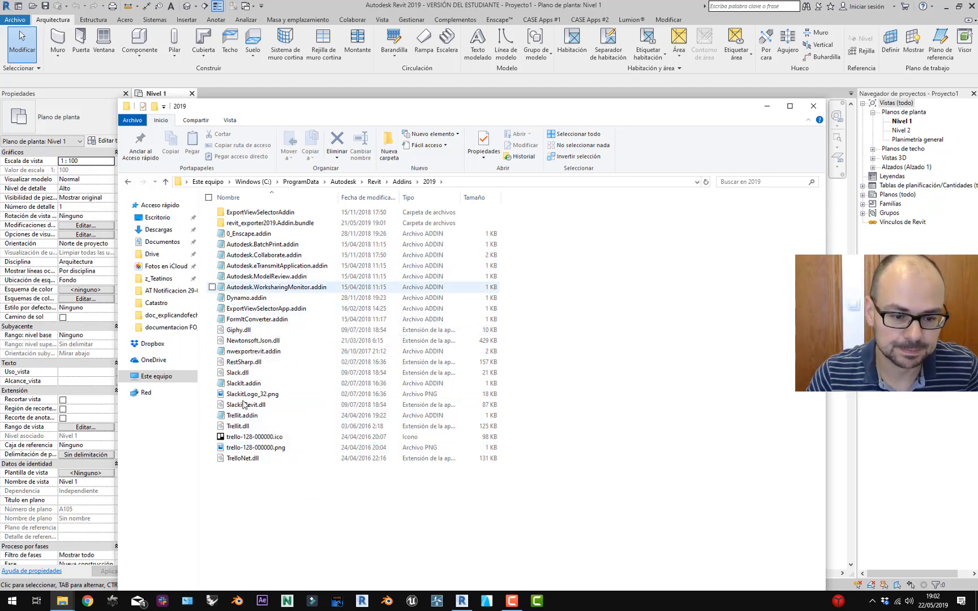
Compare the 2018 add-ins folder, return to 2019, and show the Dropbox folder contents.
left_click(398, 183)
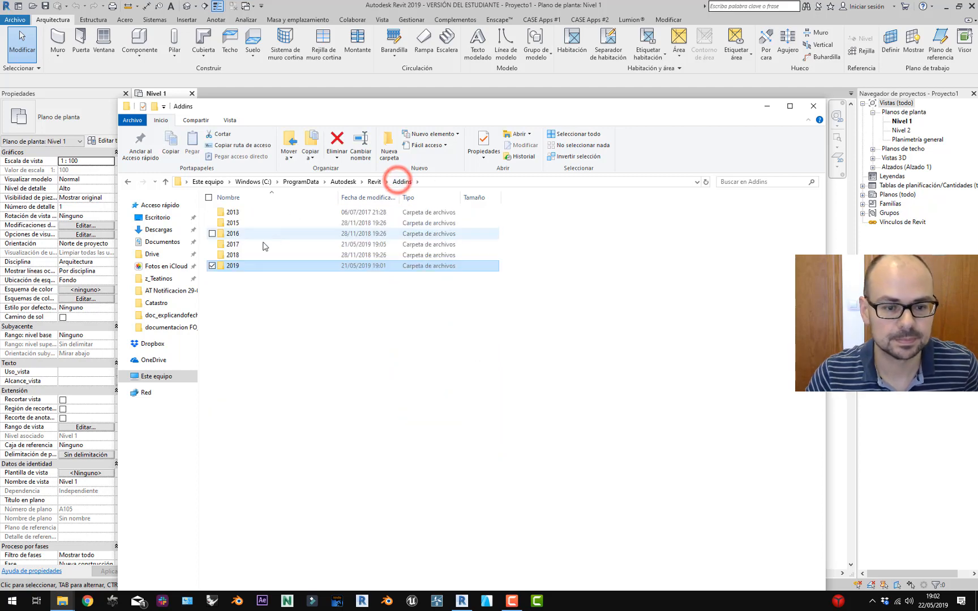
double_click(233, 254)
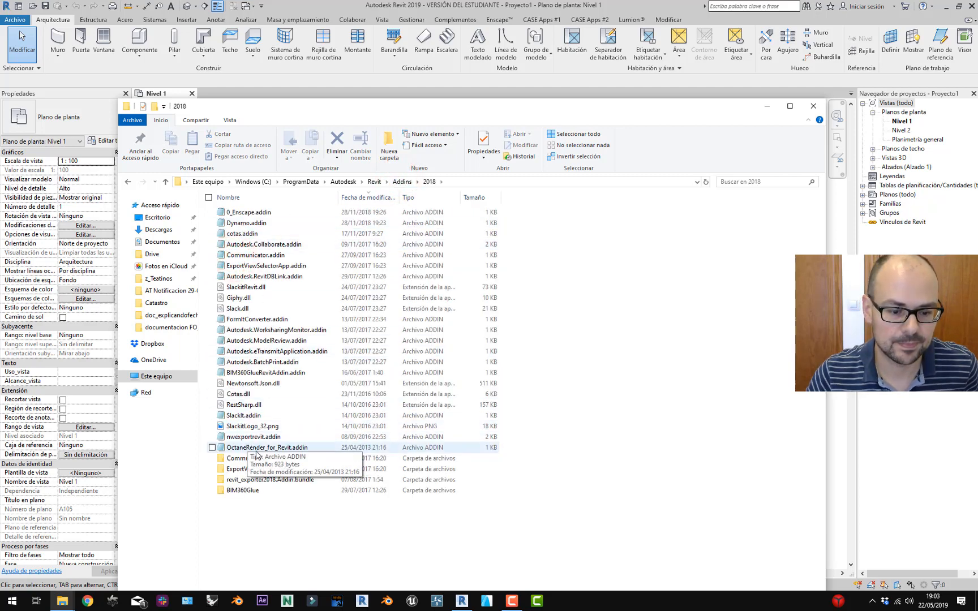
left_click(403, 182)
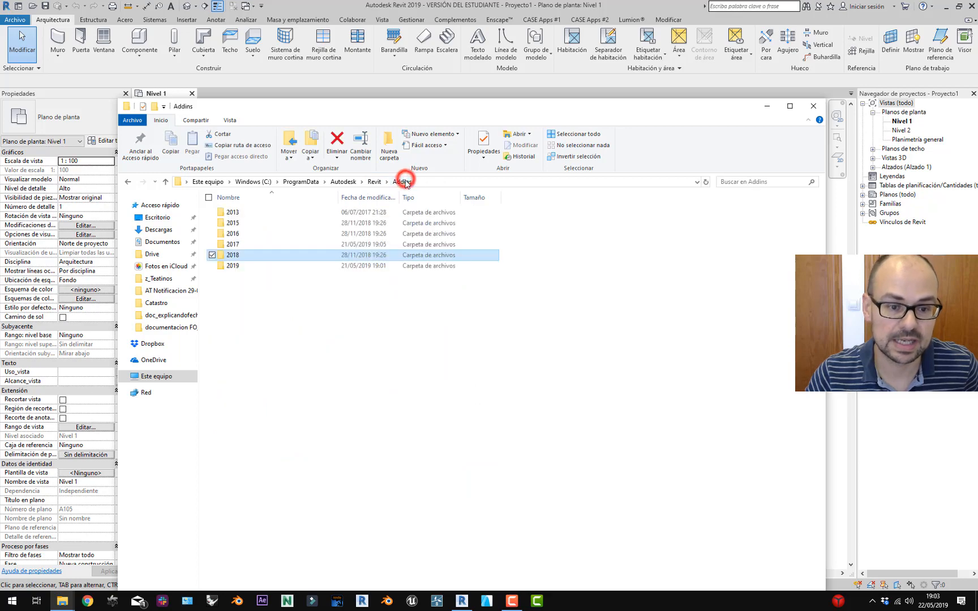
double_click(240, 264)
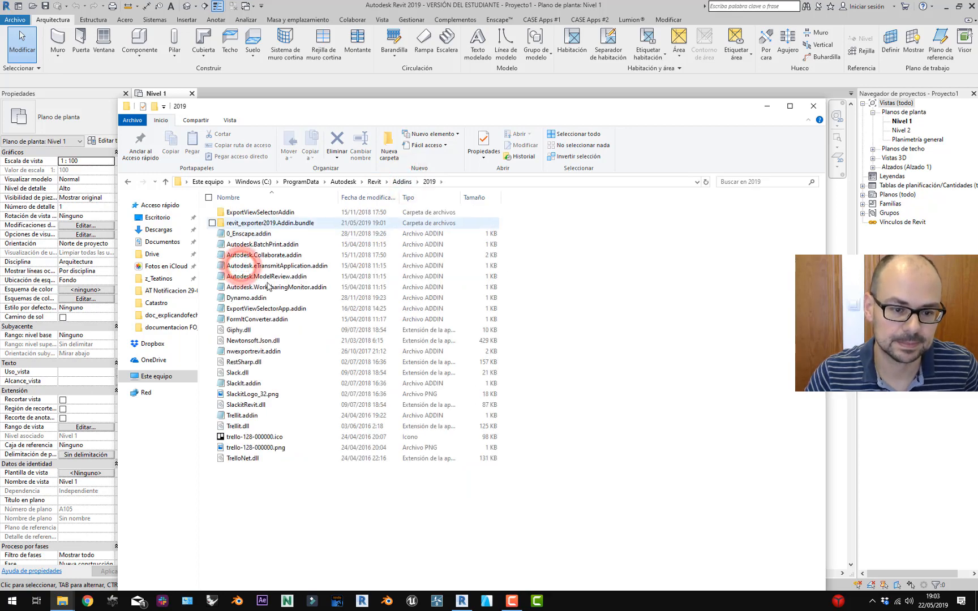
mouse_move(76, 601)
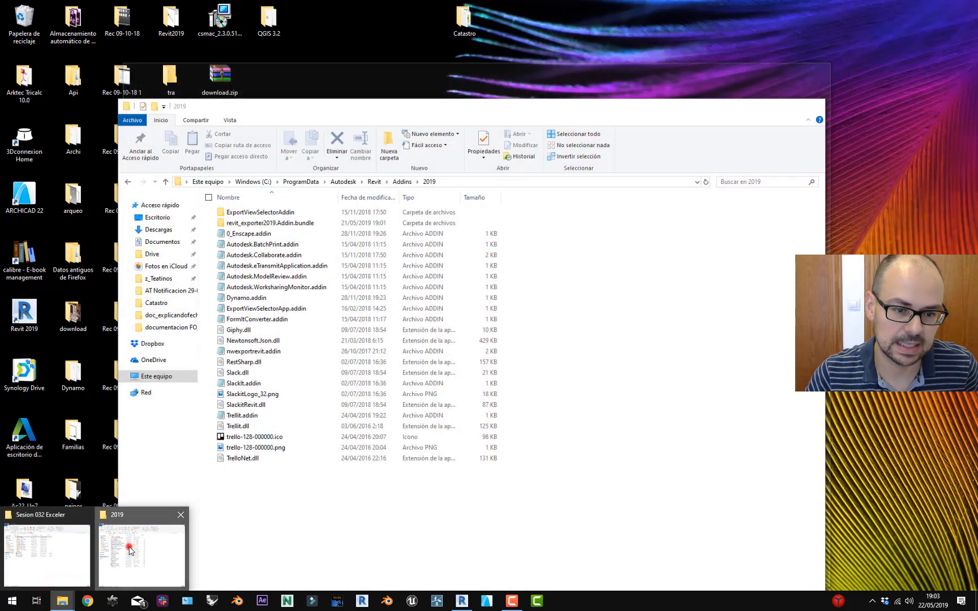
left_click(130, 550)
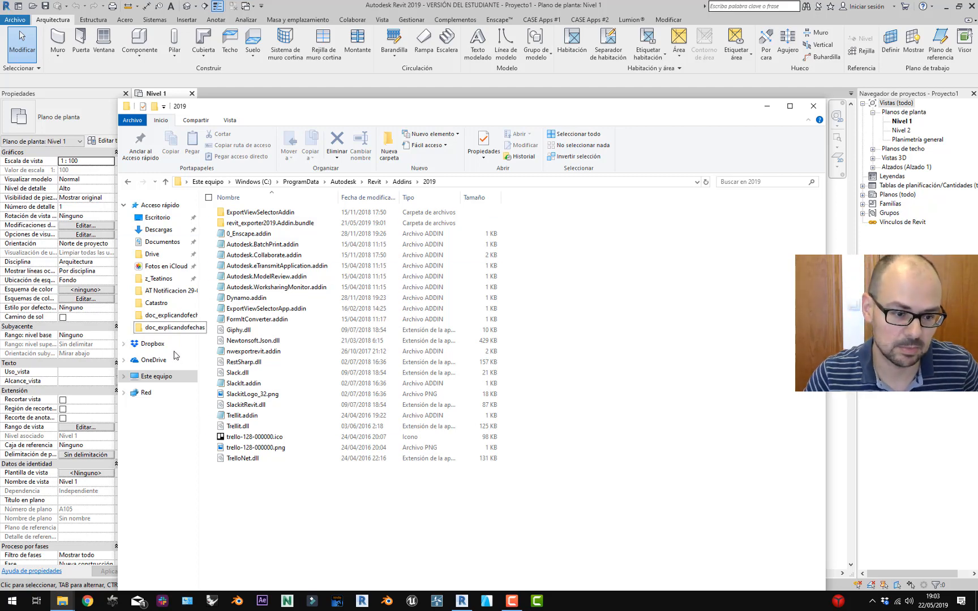
left_click(158, 344)
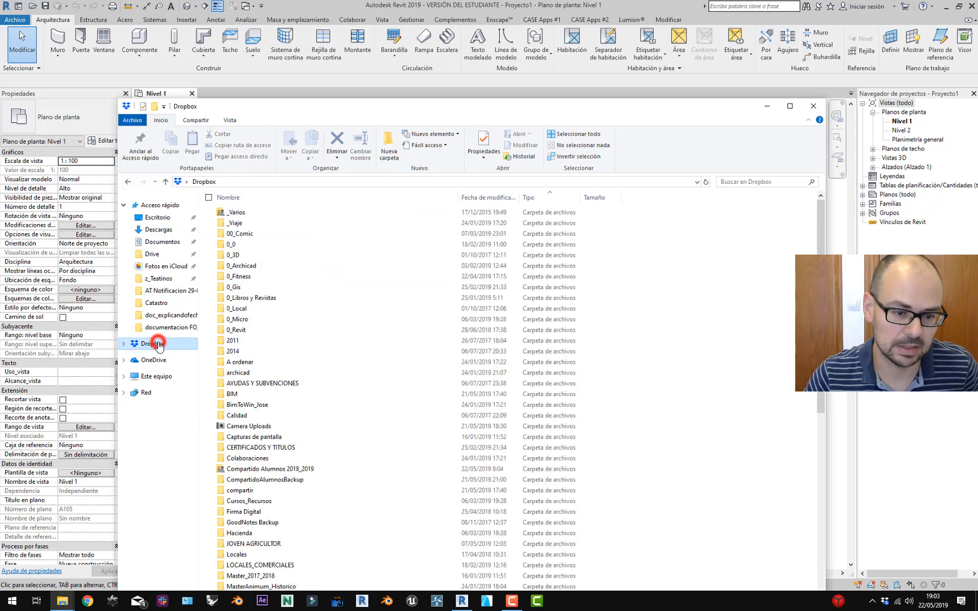
Open a second Explorer window at the file location of the recent Case.Apps.addin.
left_click(126, 180)
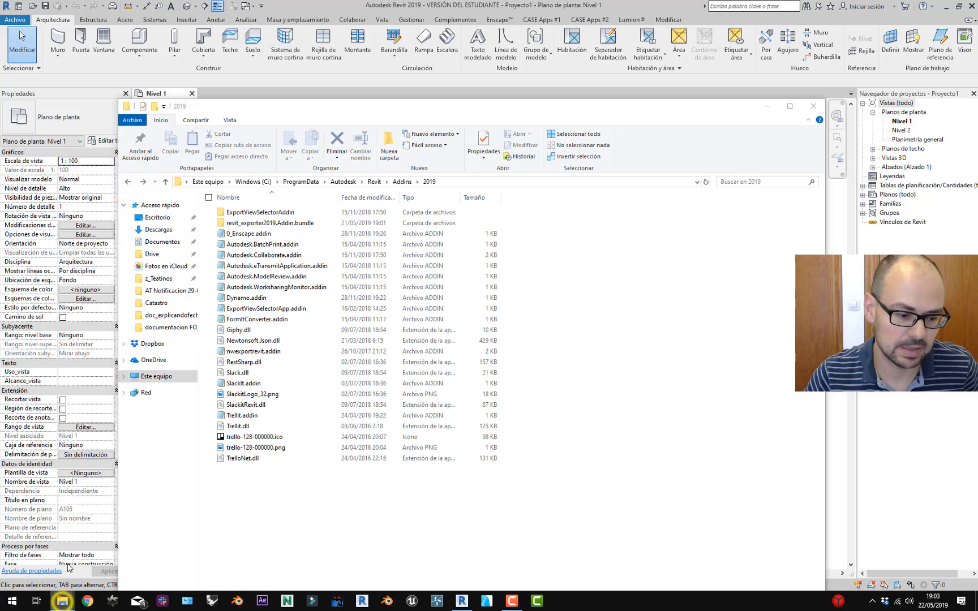
right_click(62, 602)
left_click(64, 547)
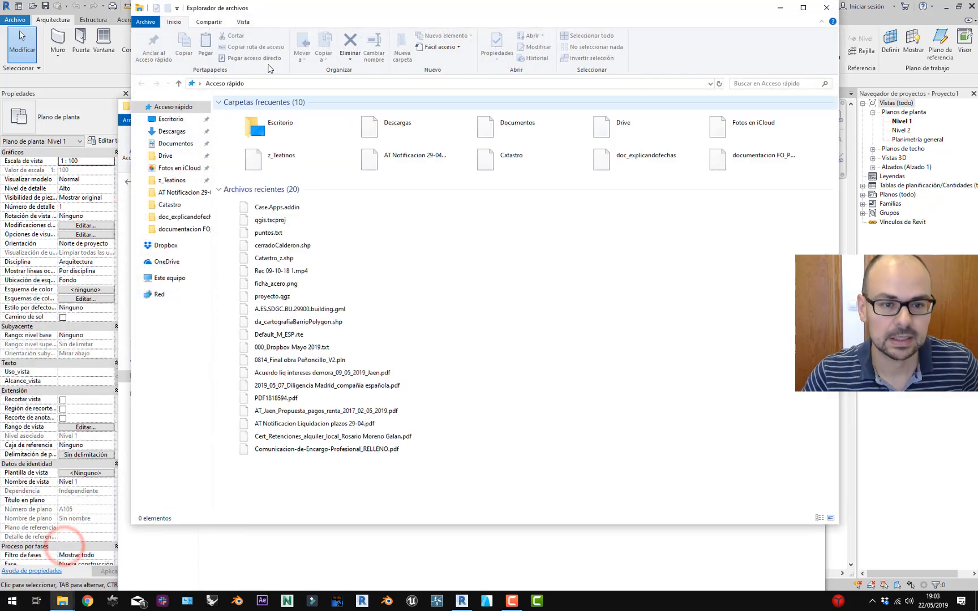
left_click_drag(298, 19, 571, 85)
right_click(553, 274)
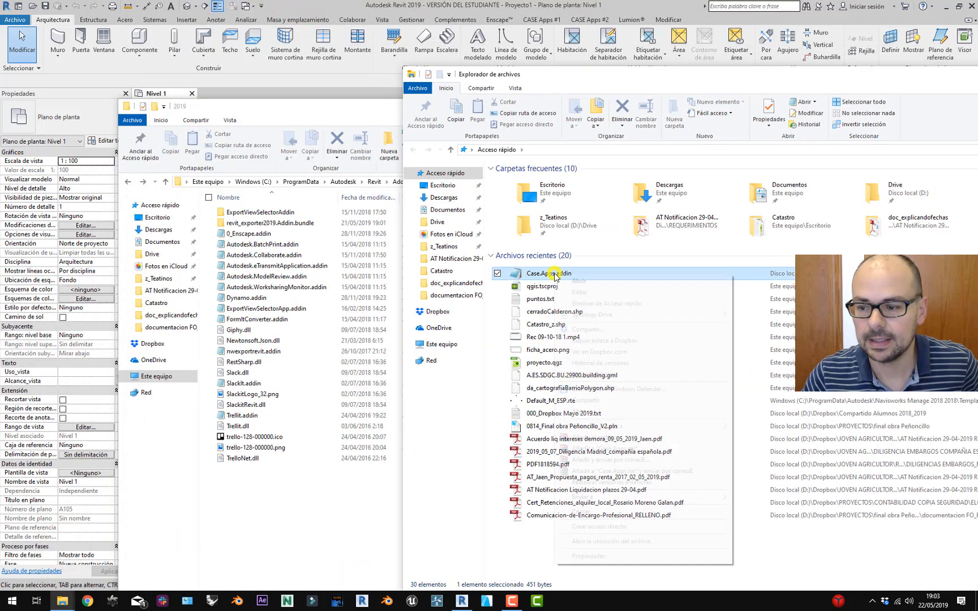
left_click(612, 544)
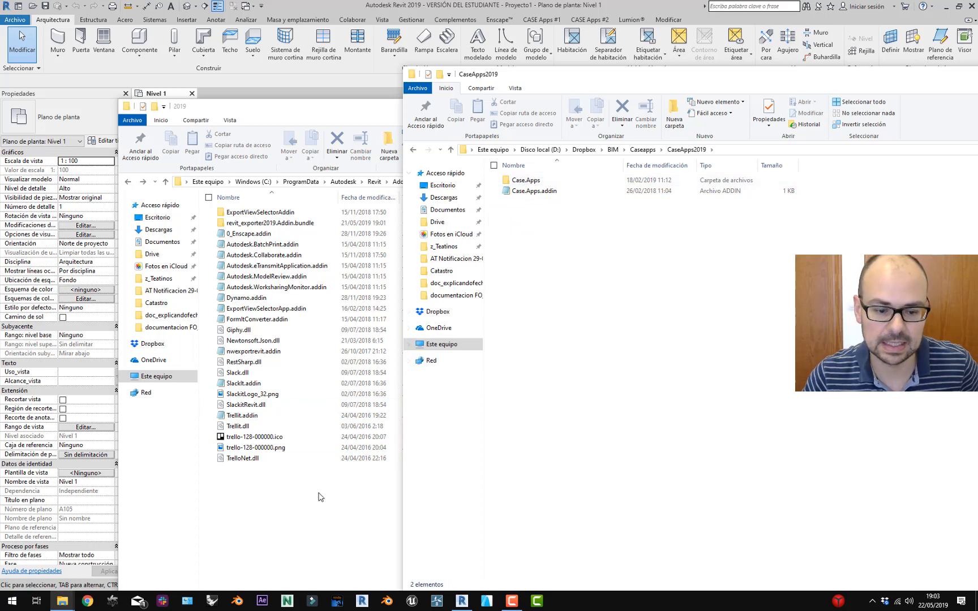
Inspect the Properties of Case.Apps.addin.
right_click(553, 191)
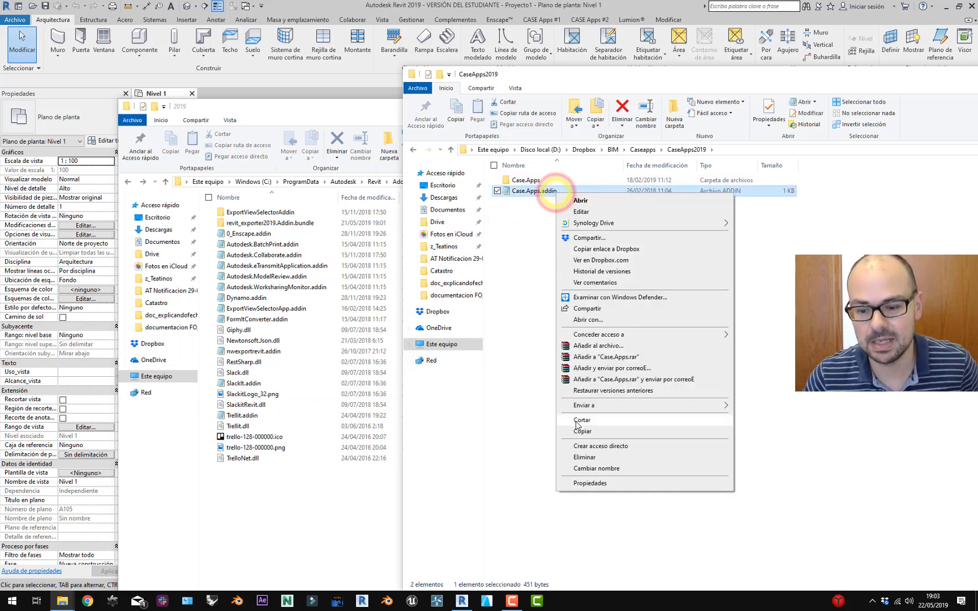
left_click(599, 483)
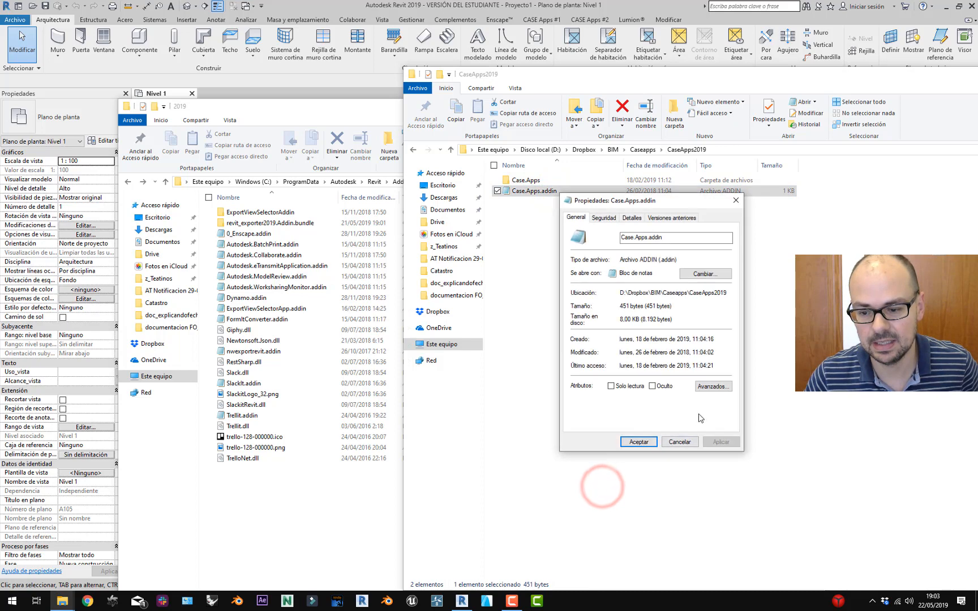
left_click(679, 442)
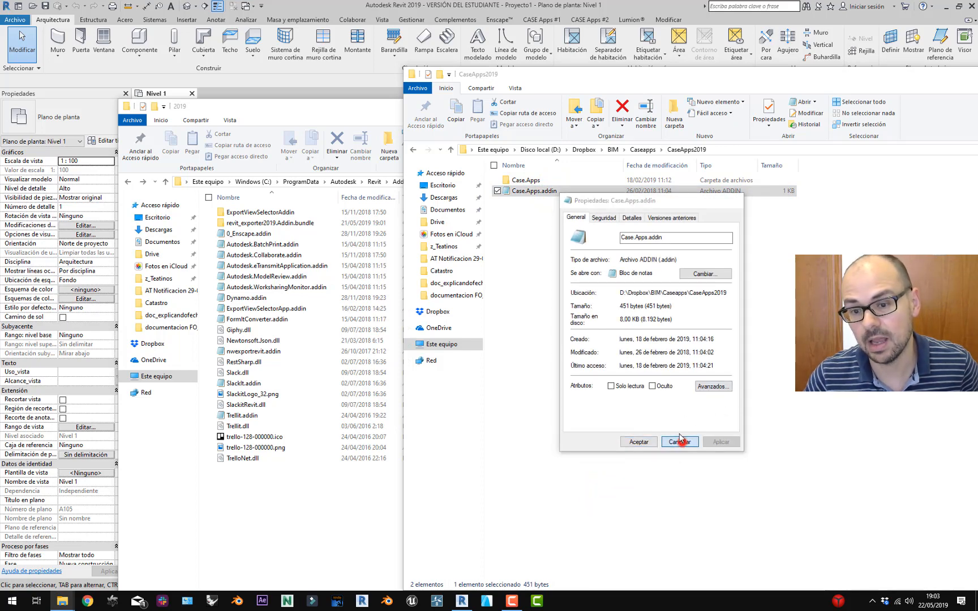
Check the Properties of Case.ApplySysOrient.dll in the Case.Apps folder, then close that window.
double_click(572, 180)
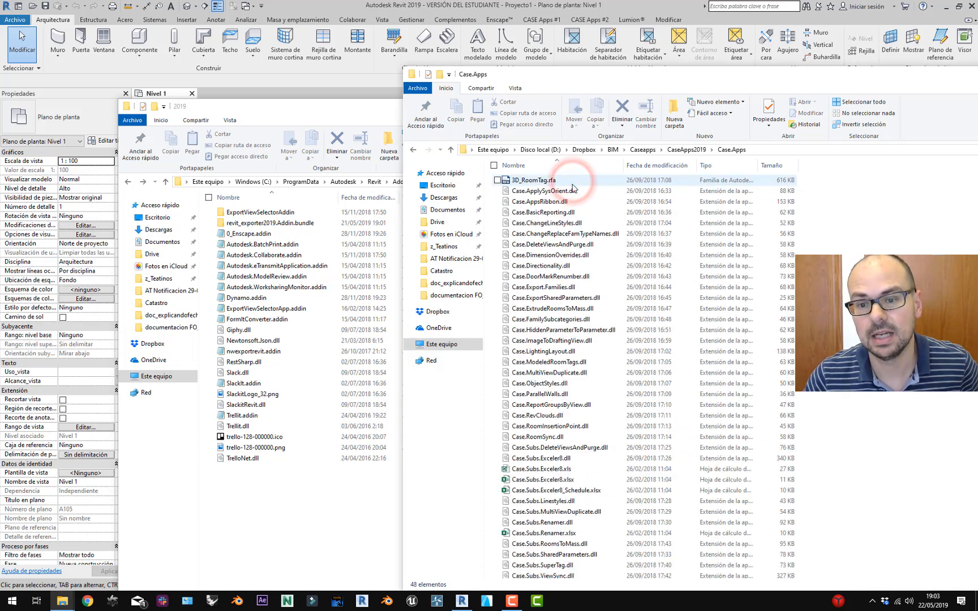
left_click(571, 191)
right_click(574, 191)
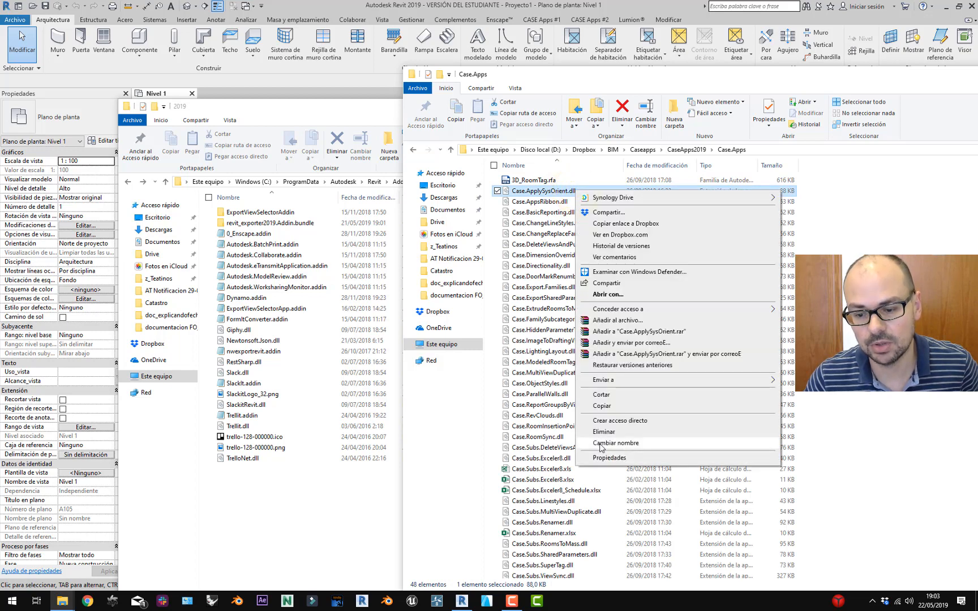
left_click(607, 456)
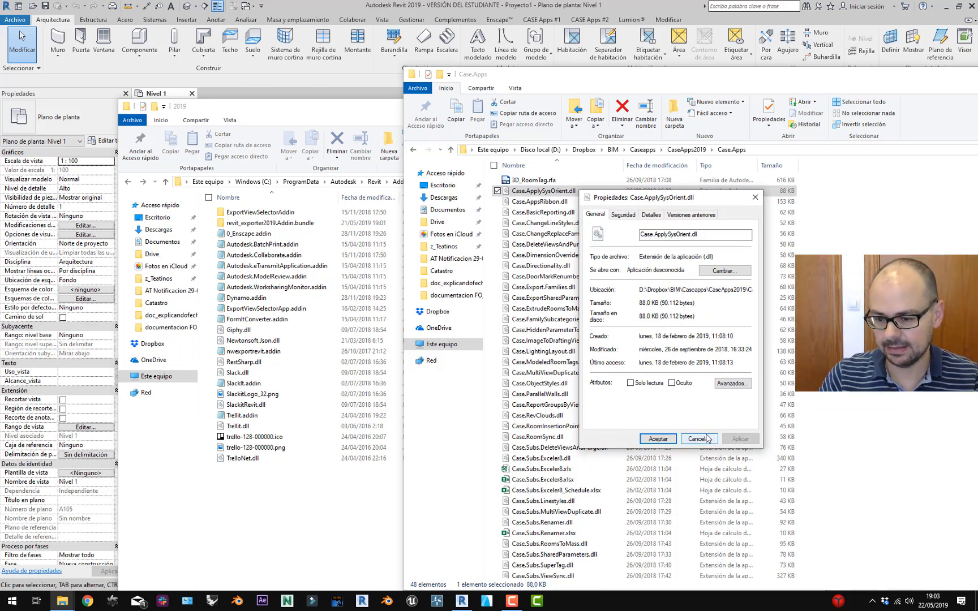
left_click(707, 439)
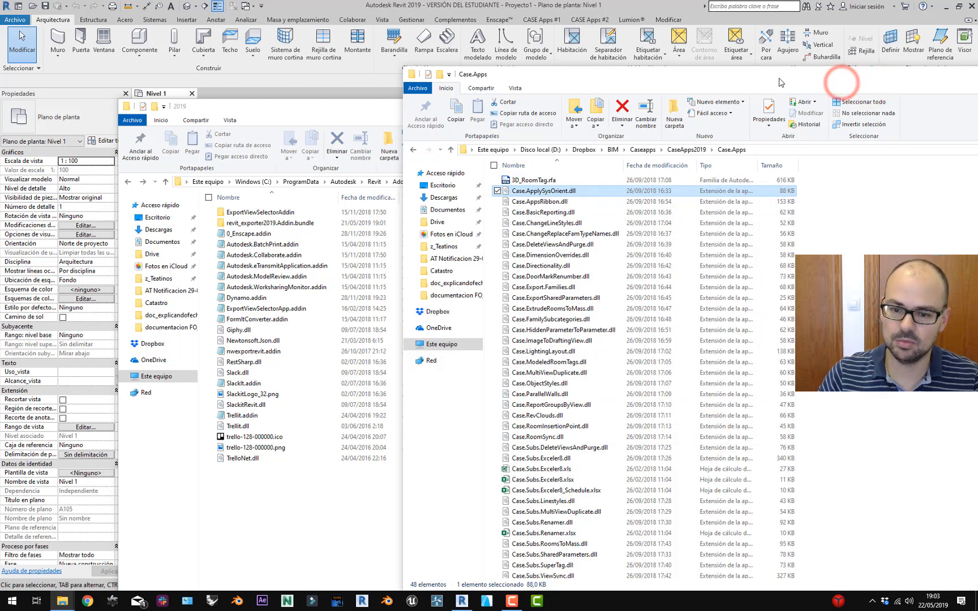
left_click_drag(843, 83, 779, 78)
left_click(905, 70)
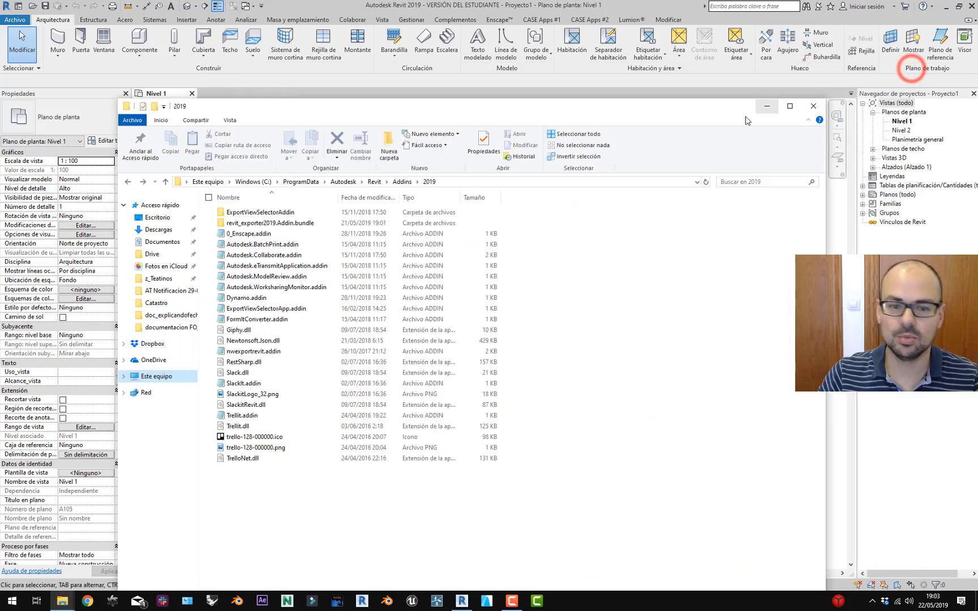
Compare the CASE Apps #1 and #2 ribbon tabs and preview the free View Duplicator.
left_click(328, 7)
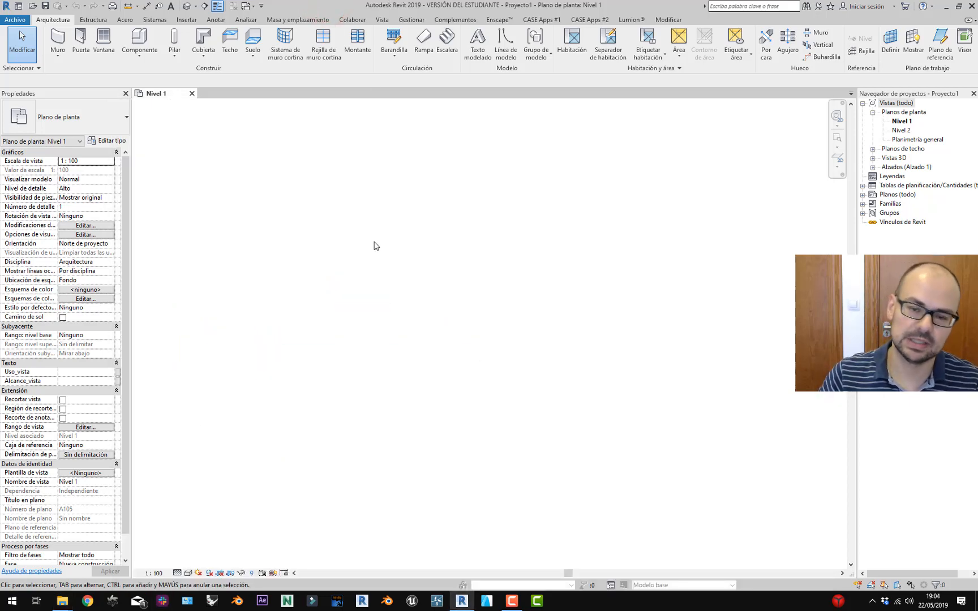
left_click(550, 20)
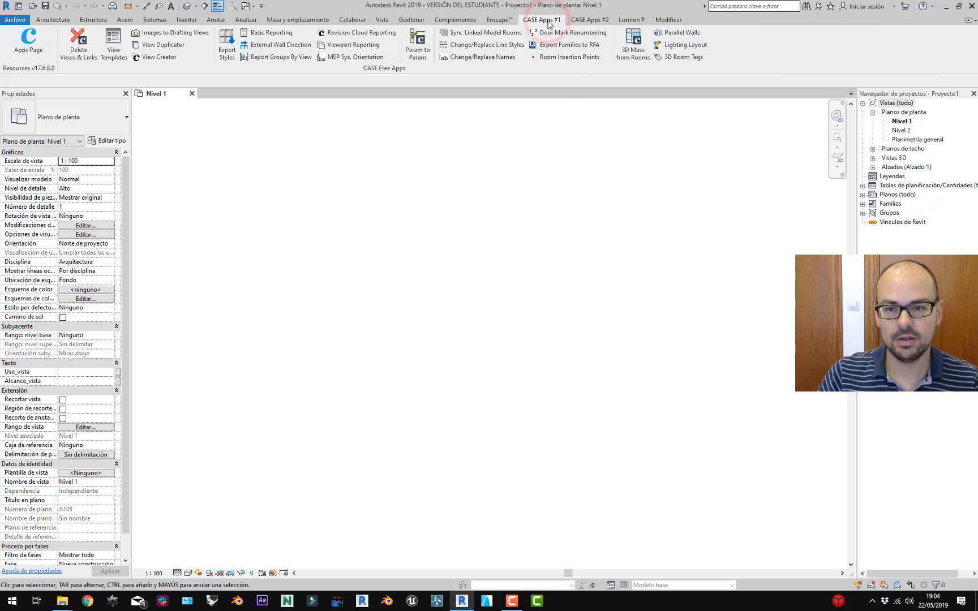
left_click(604, 20)
left_click(542, 20)
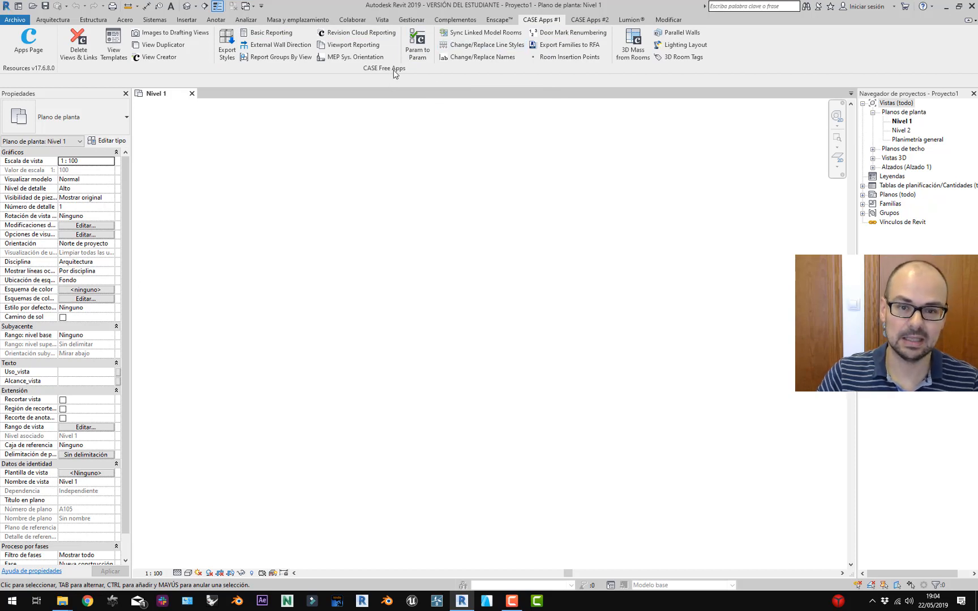
left_click(590, 19)
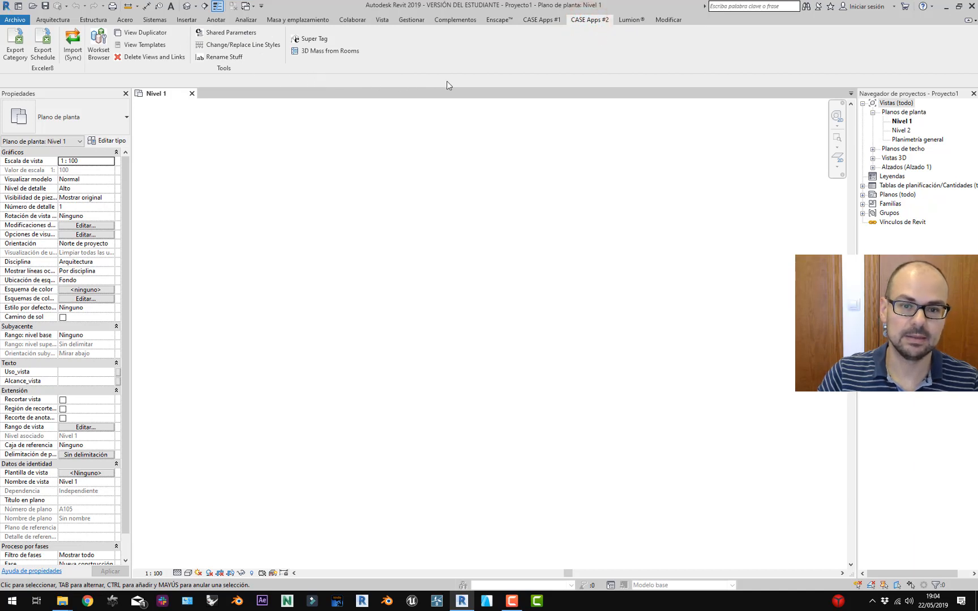
left_click(545, 19)
left_click(589, 20)
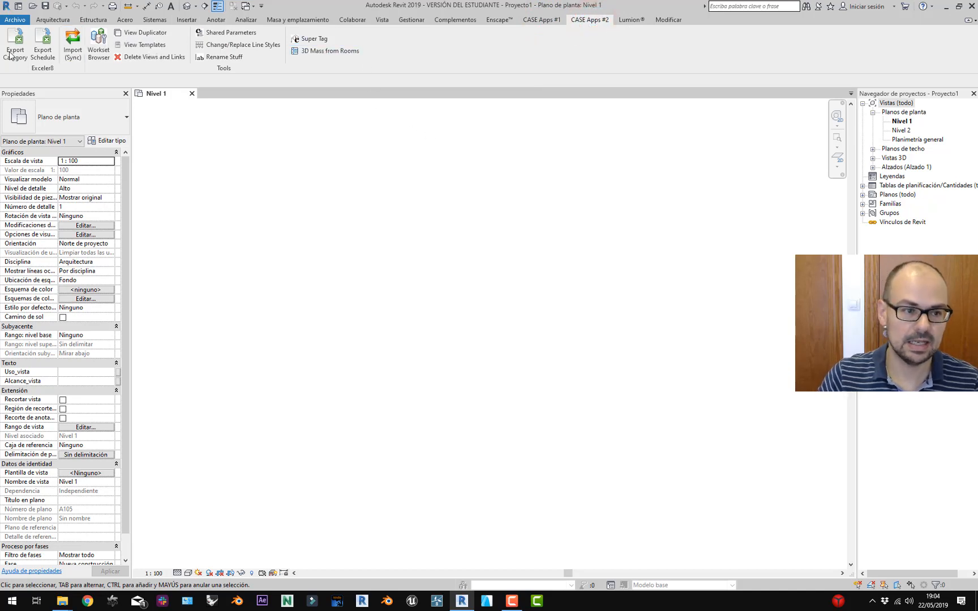
left_click(548, 22)
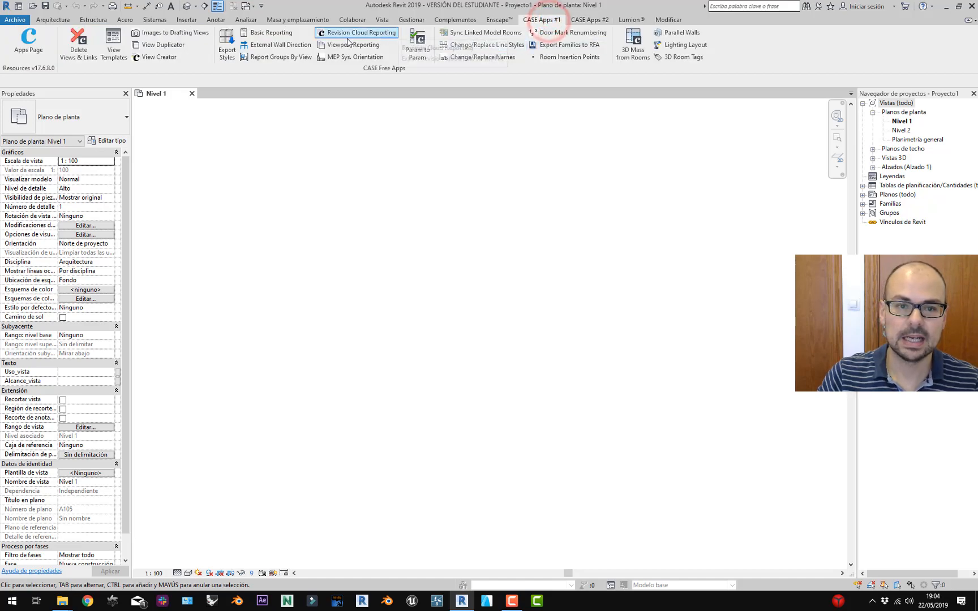
left_click(176, 49)
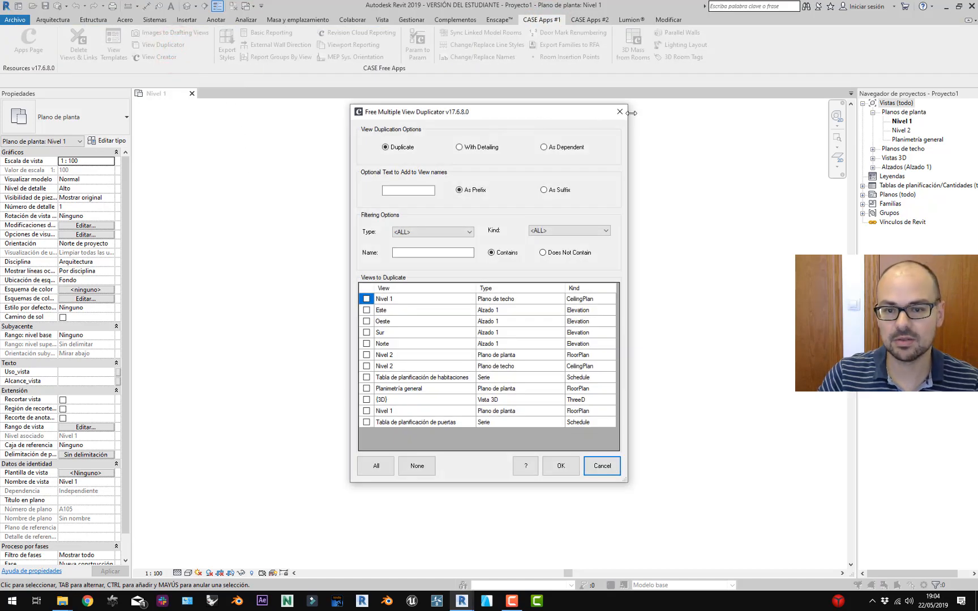
left_click(628, 112)
Launch the full Multiple View Duplicator from CASE Apps #2 and cancel it.
left_click(590, 20)
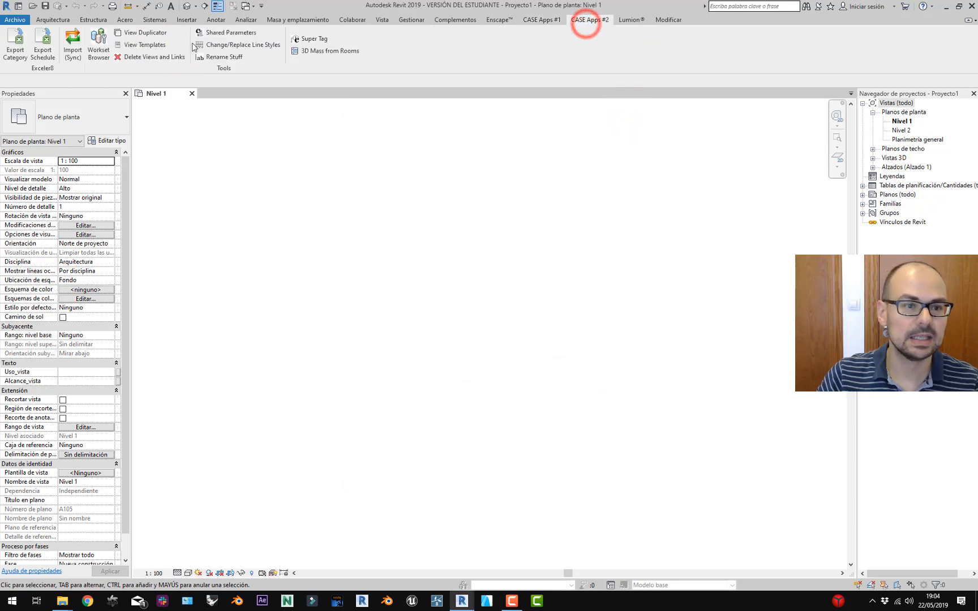
left_click(162, 32)
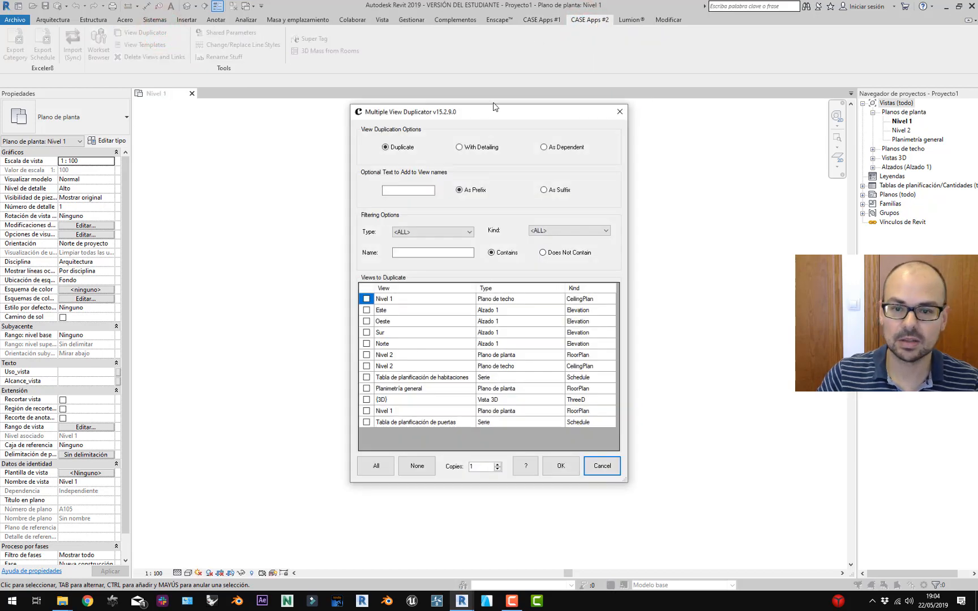
left_click_drag(496, 112, 454, 117)
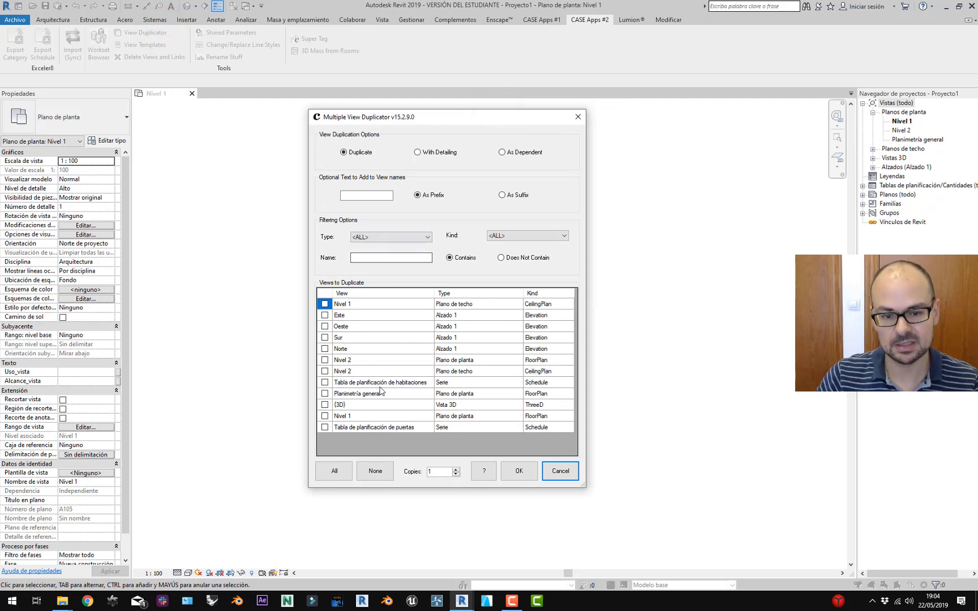
left_click(554, 466)
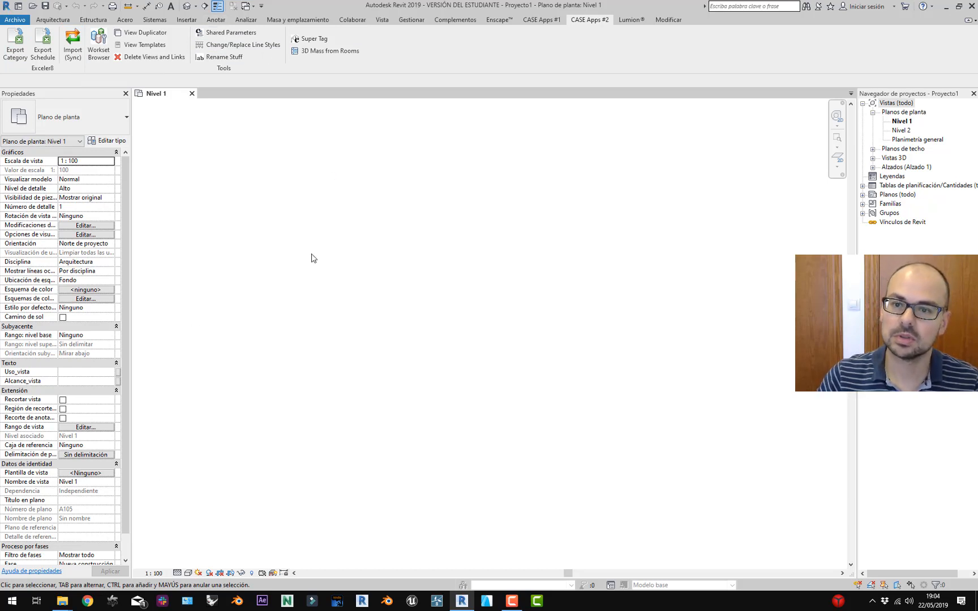
Open Cubo.rfa from Sesion 032 Exceler > Ejemplo 1 Cubo and upgrade it to Revit 2019.
left_click(62, 601)
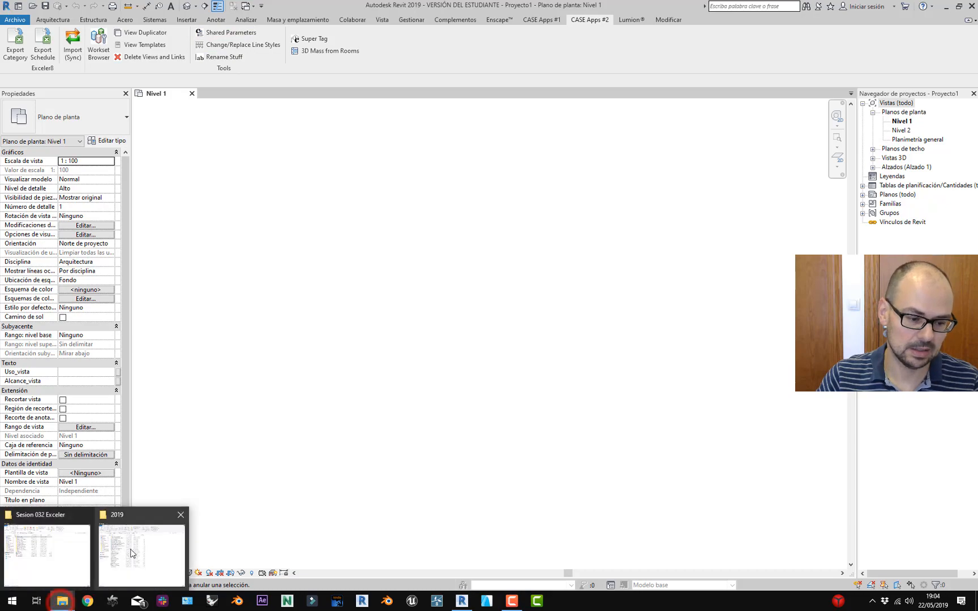
left_click(90, 552)
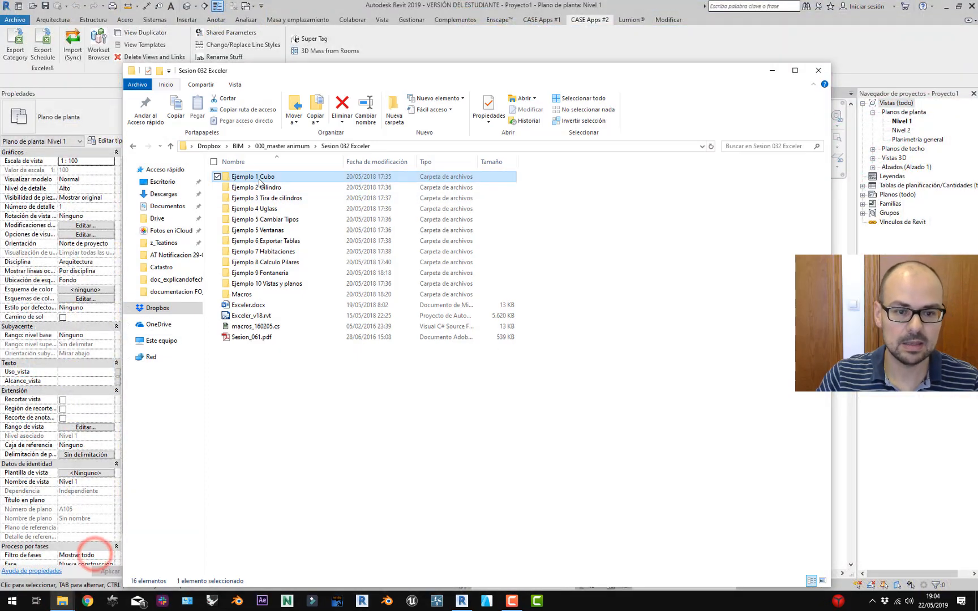
double_click(260, 179)
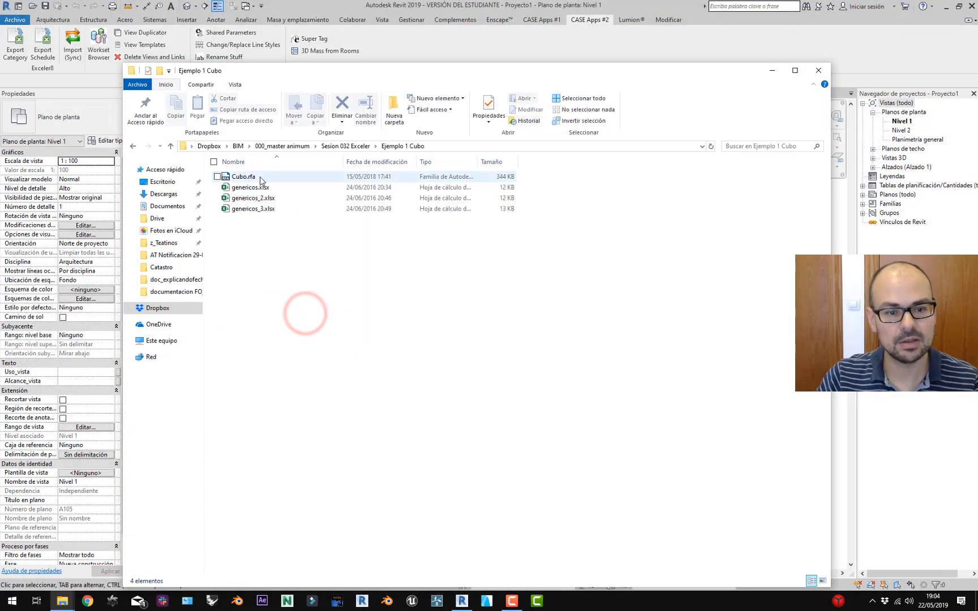
double_click(249, 177)
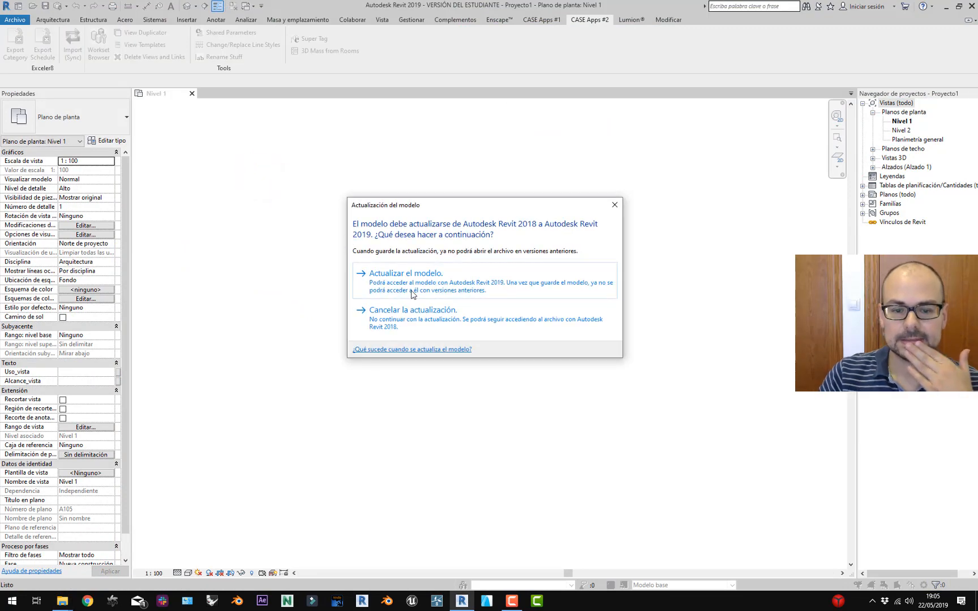
left_click(411, 293)
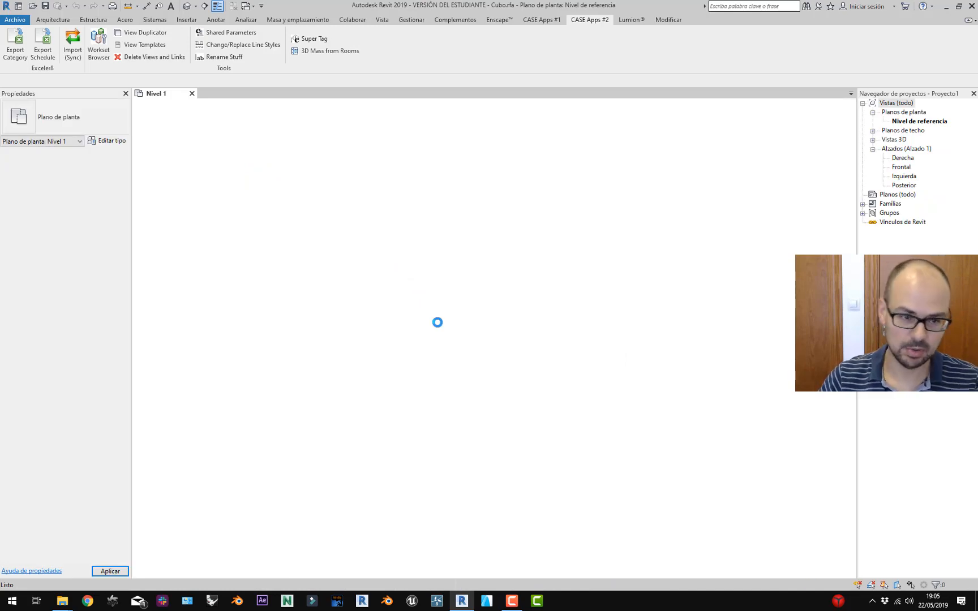
scroll(476, 345, "up", 2)
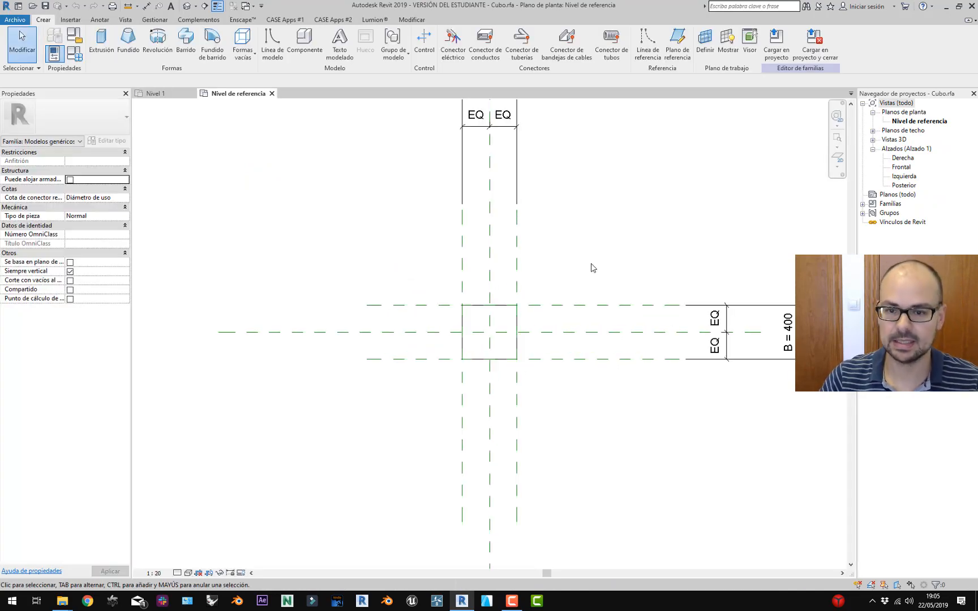
middle_click_drag(590, 267, 559, 359)
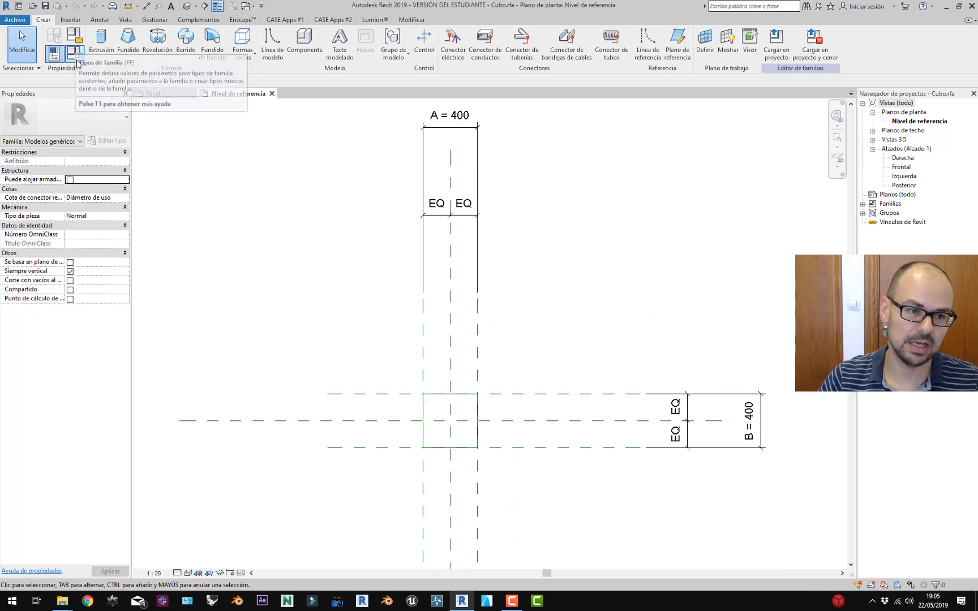
left_click(74, 36)
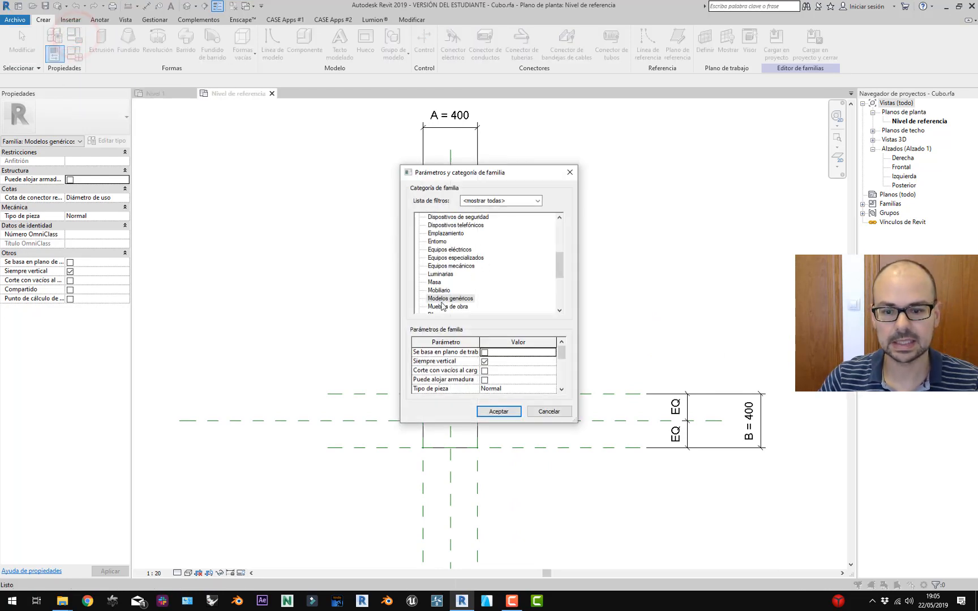
left_click(459, 299)
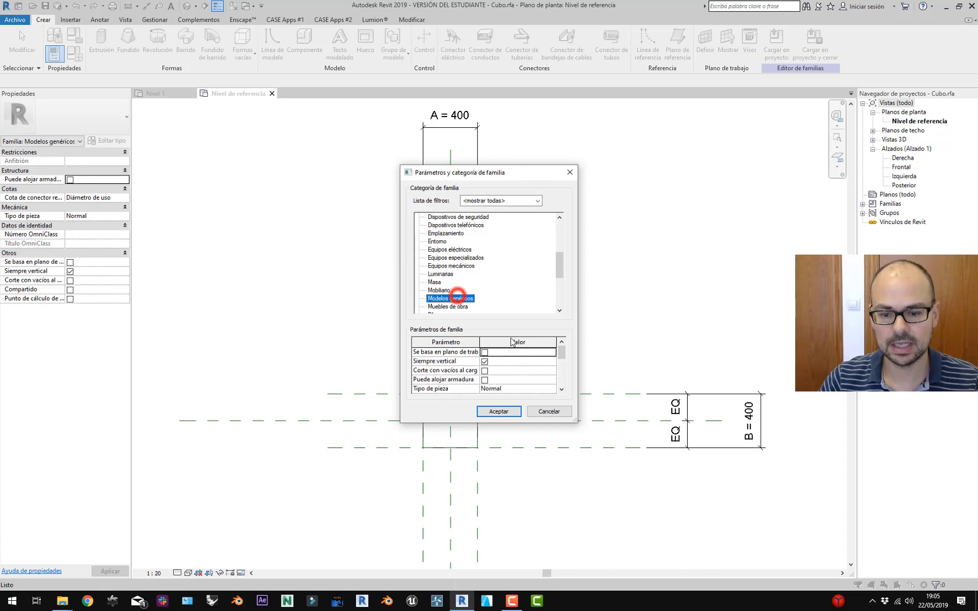
left_click(546, 412)
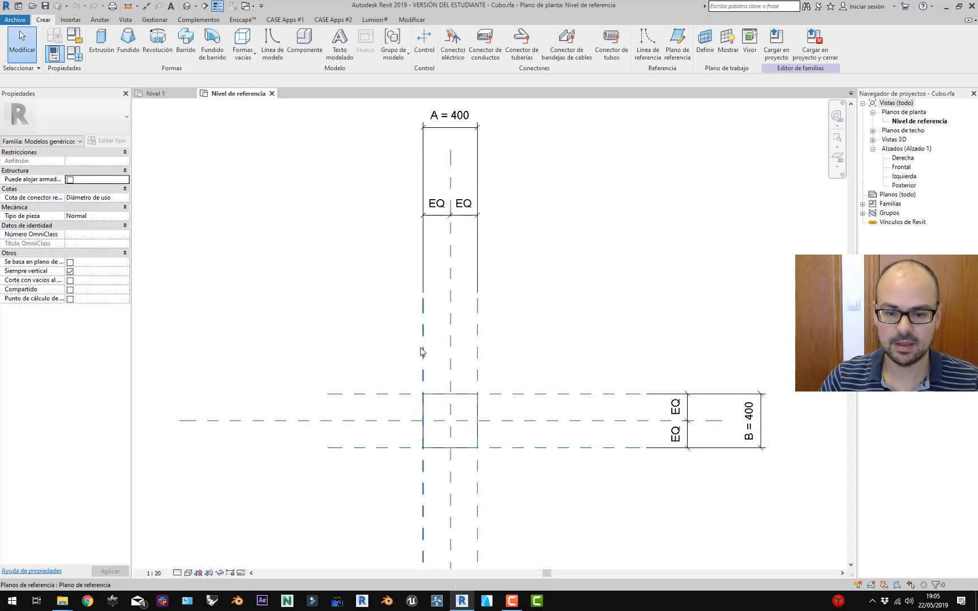
middle_click_drag(529, 310, 477, 304)
middle_click_drag(568, 344, 574, 300)
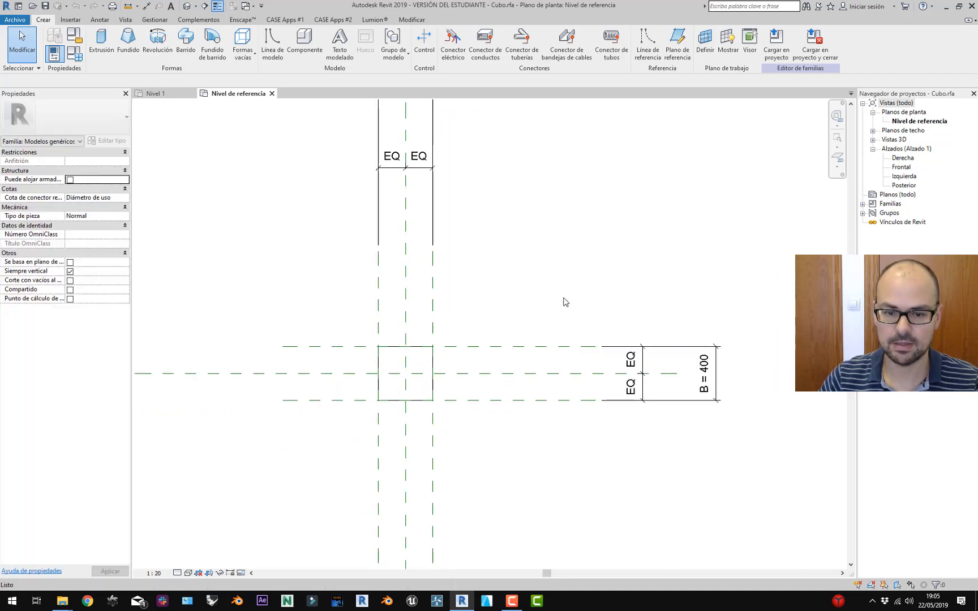
scroll(554, 323, "down", 1)
left_click(79, 54)
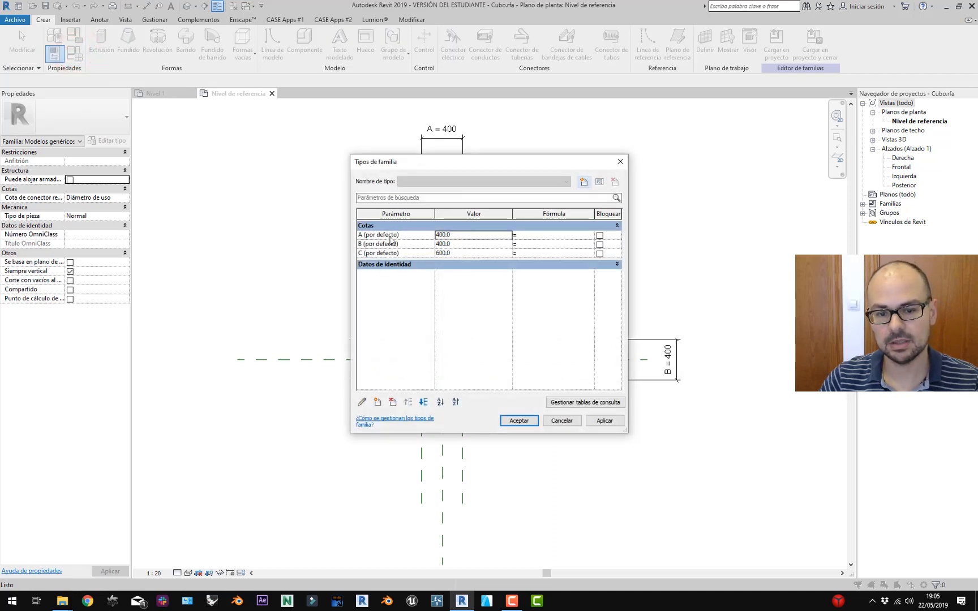
left_click(562, 422)
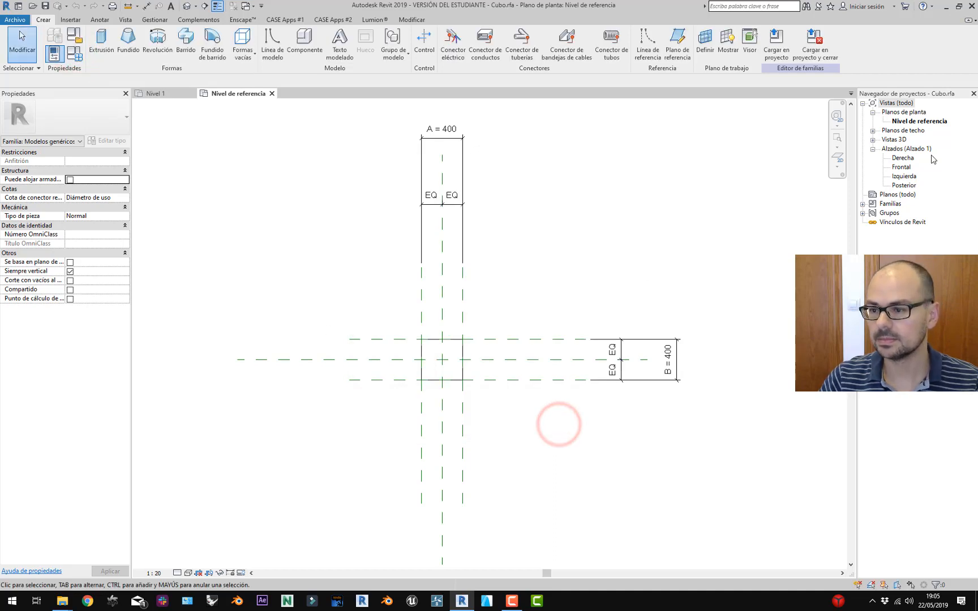
left_click(905, 185)
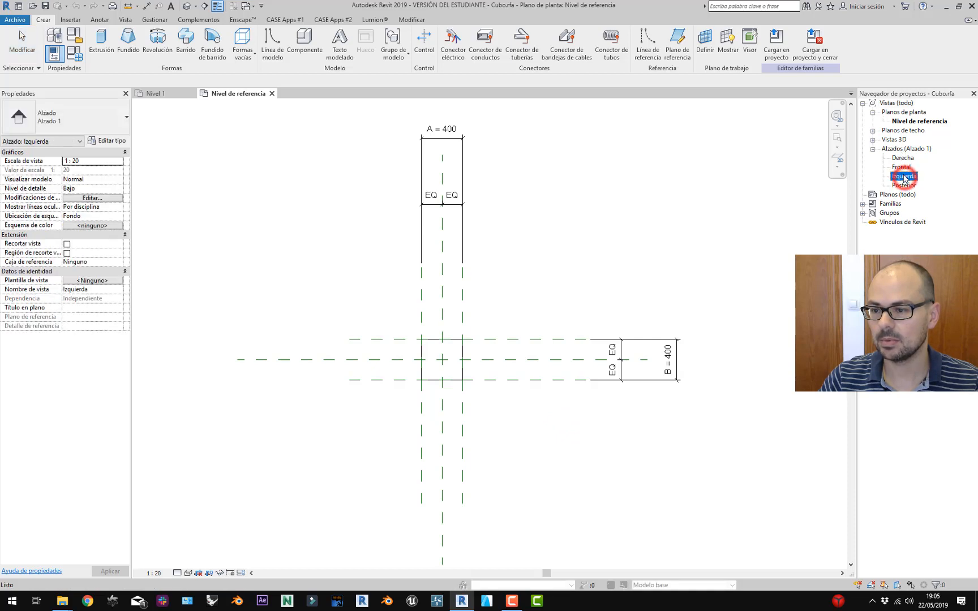
Review the Frontal and Izquierda elevations and Family Types (C = 600), then load Cubo into the project.
double_click(902, 167)
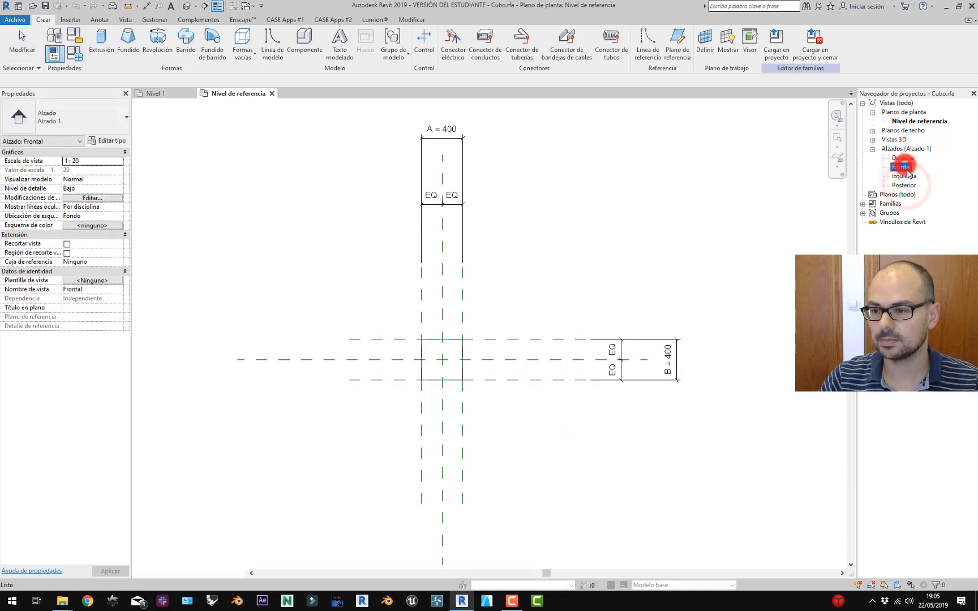
left_click(907, 176)
double_click(907, 176)
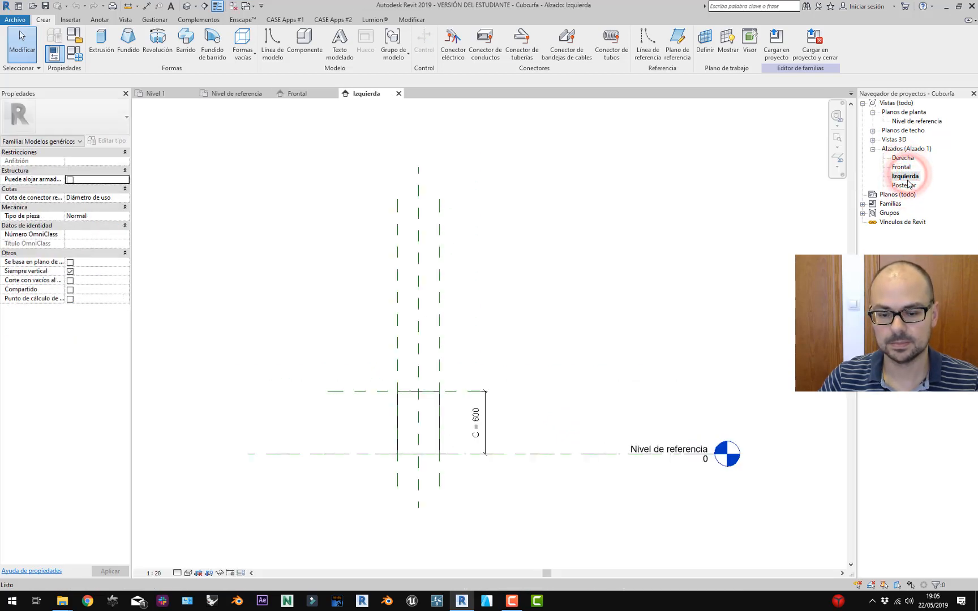
scroll(476, 416, "up", 2)
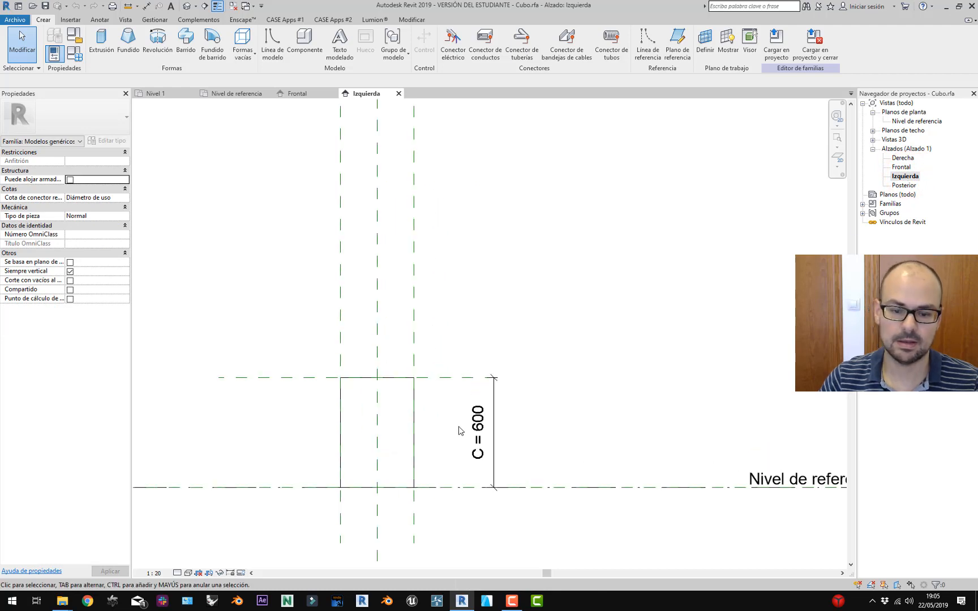
left_click(78, 58)
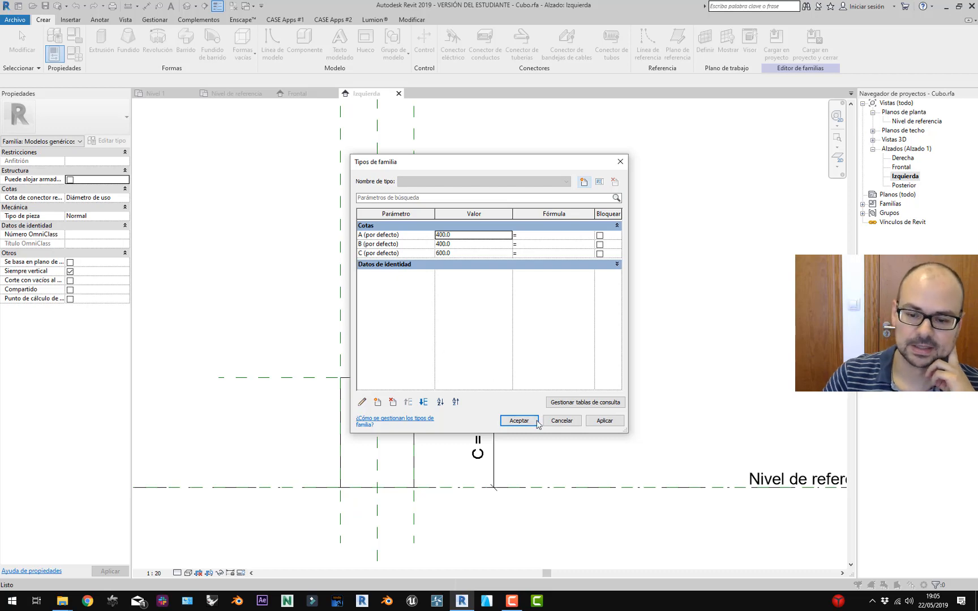
left_click(562, 420)
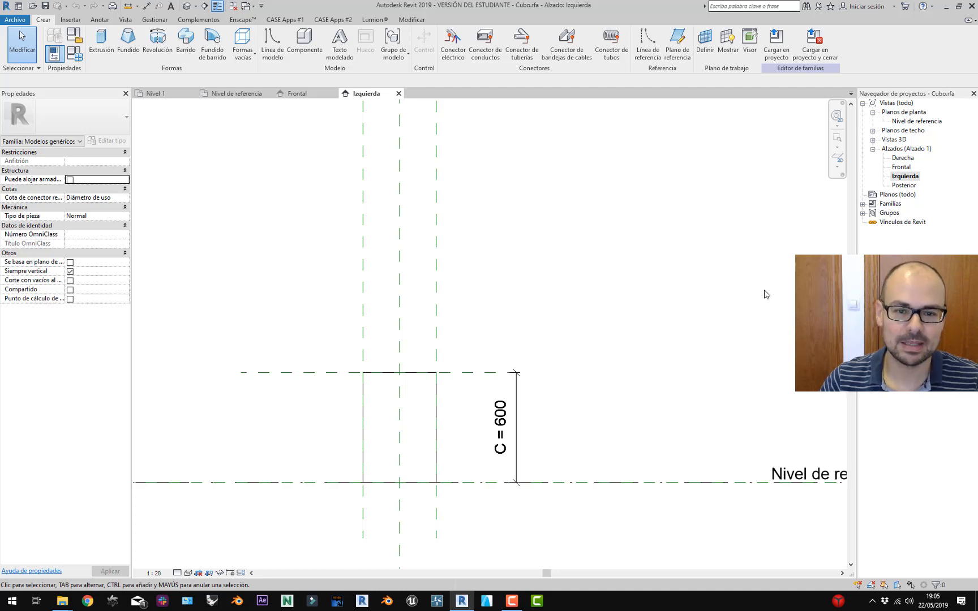
left_click(358, 96)
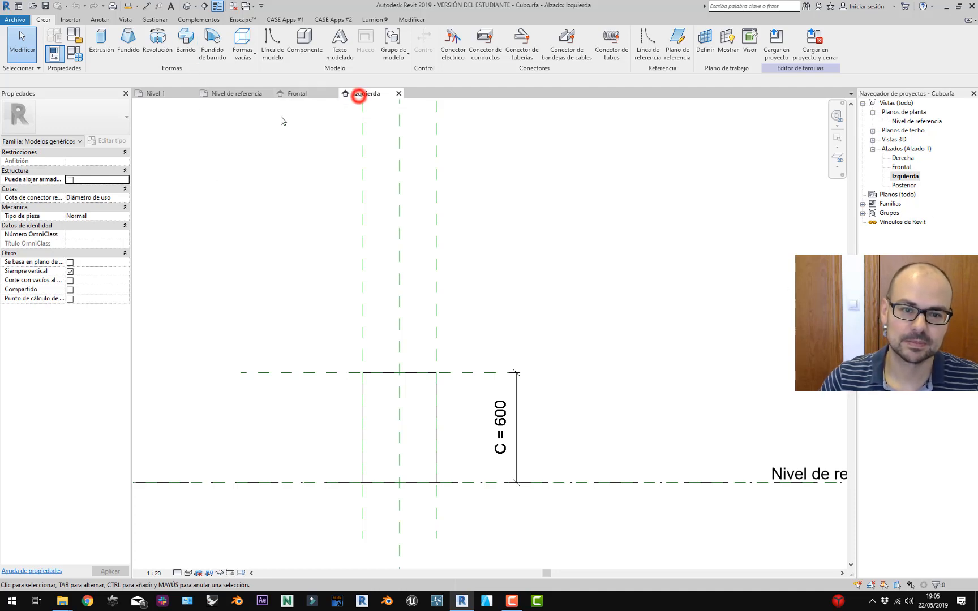
left_click(767, 59)
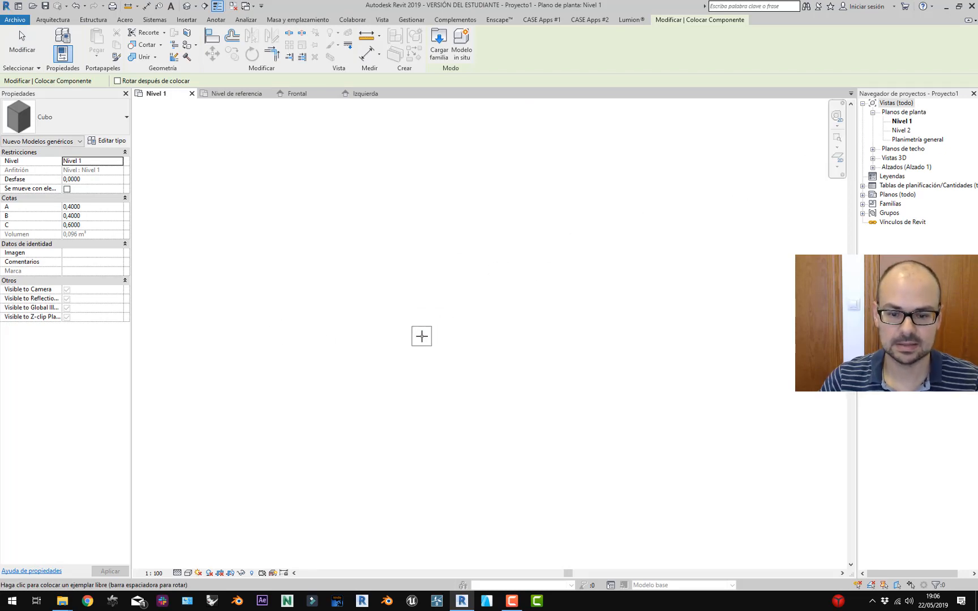
Place one Cubo instance on Nivel 1 and zoom to fit it in the view.
left_click(422, 336)
key("Escape")
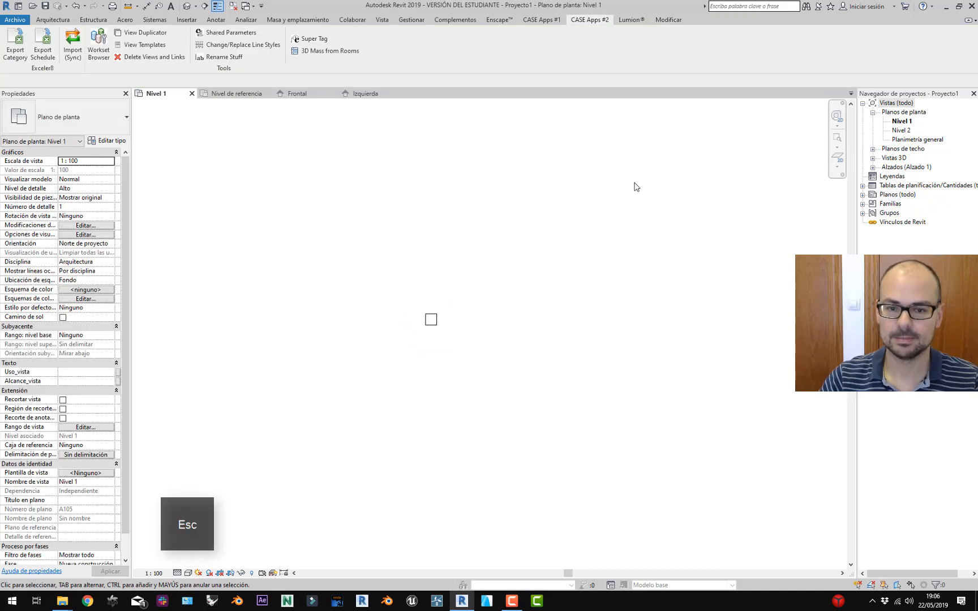
left_click(837, 146)
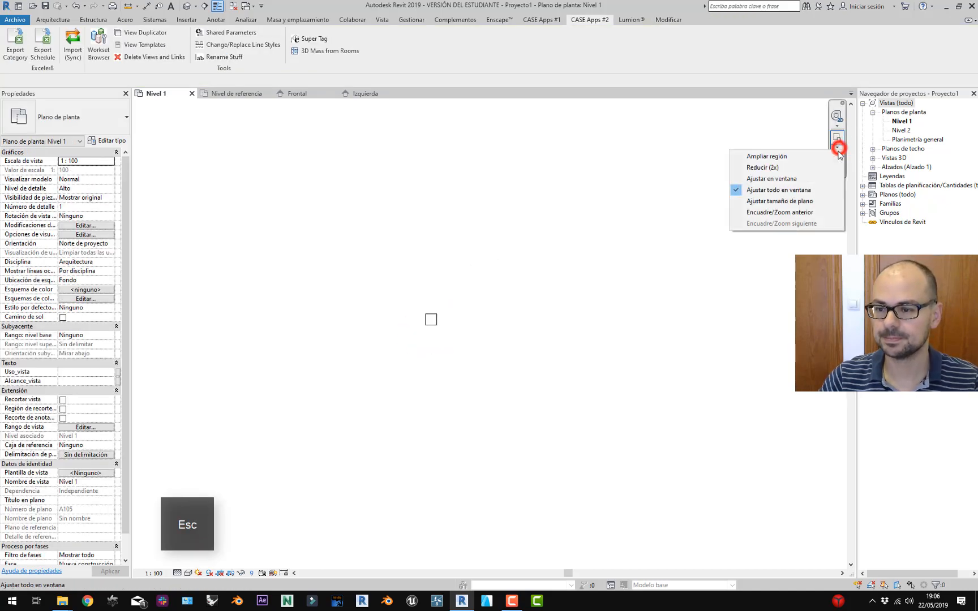
left_click(797, 180)
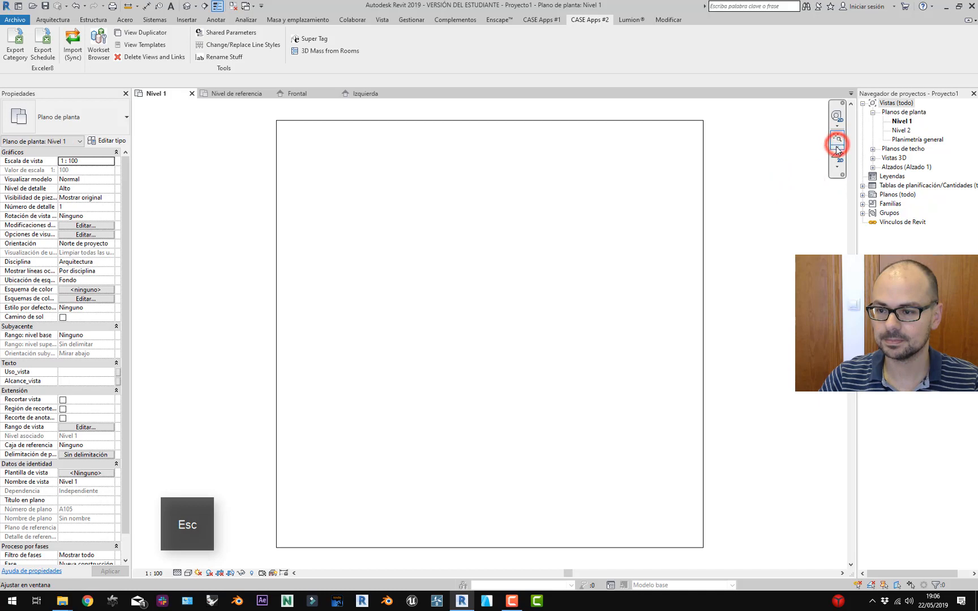
left_click(837, 149)
left_click(799, 190)
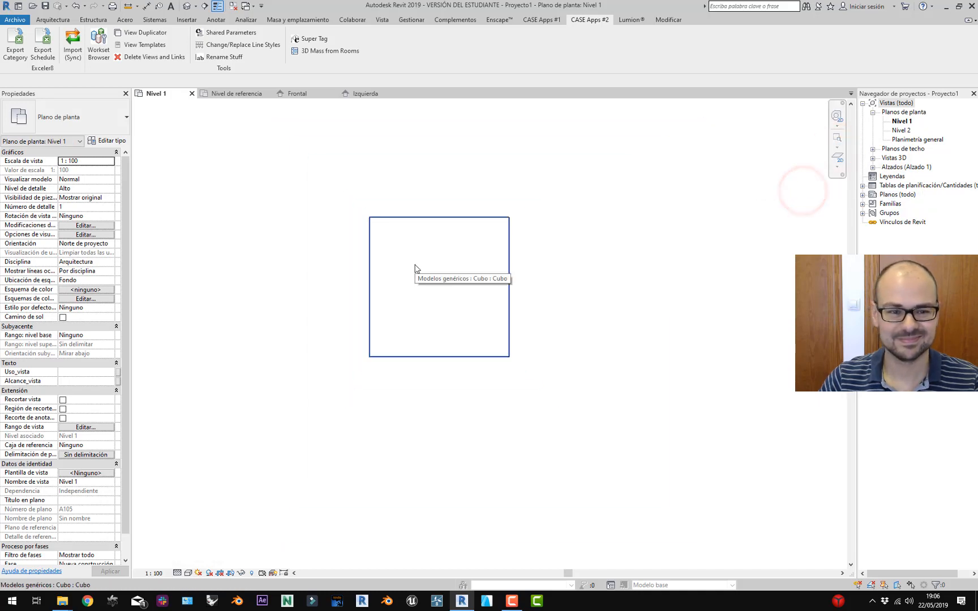
scroll(415, 272, "up", 2)
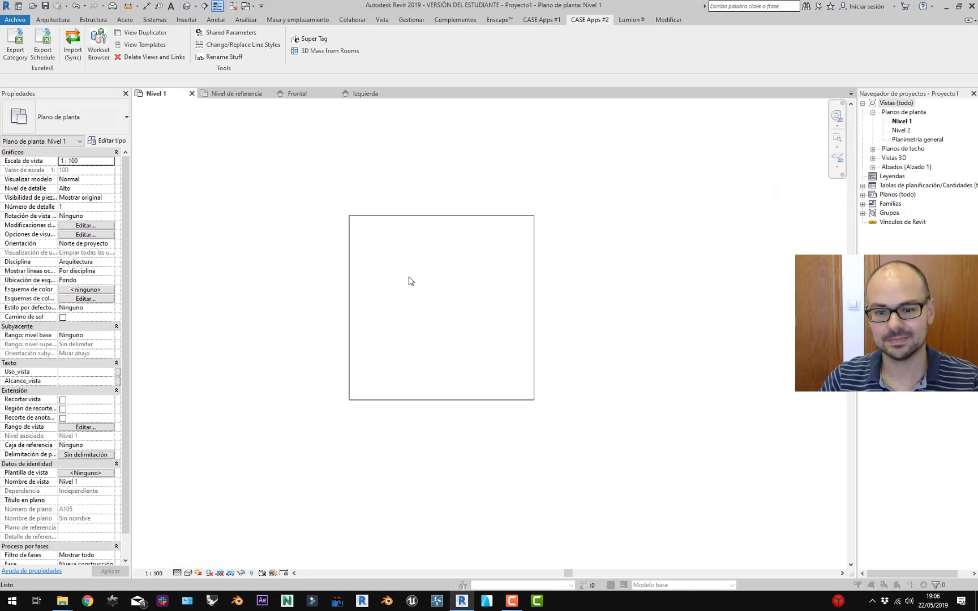
Turn on the Alzados annotation category via VG so elevation markers show.
key("v")
key("v")
left_click(347, 264)
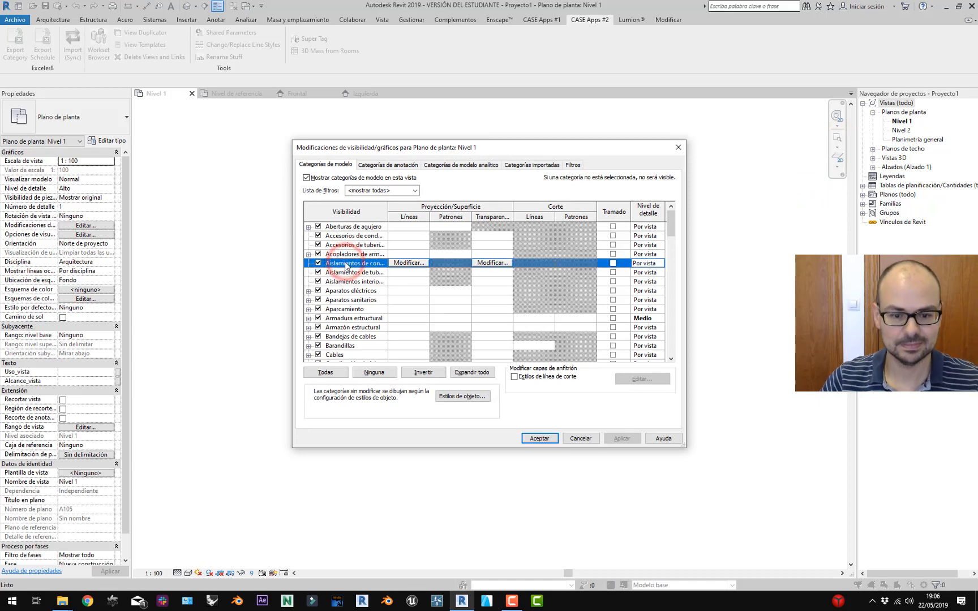
left_click(371, 166)
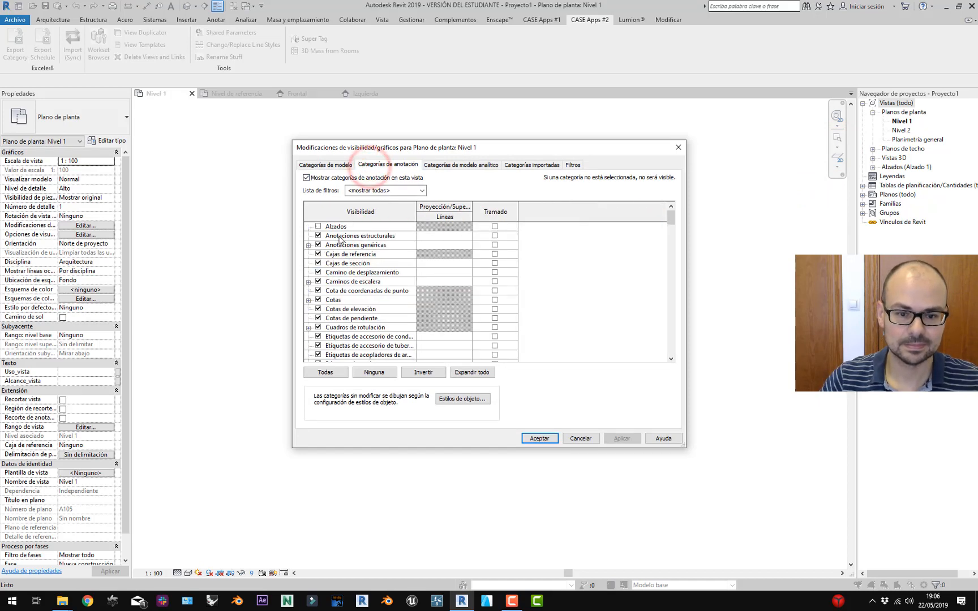
left_click(317, 226)
left_click(614, 438)
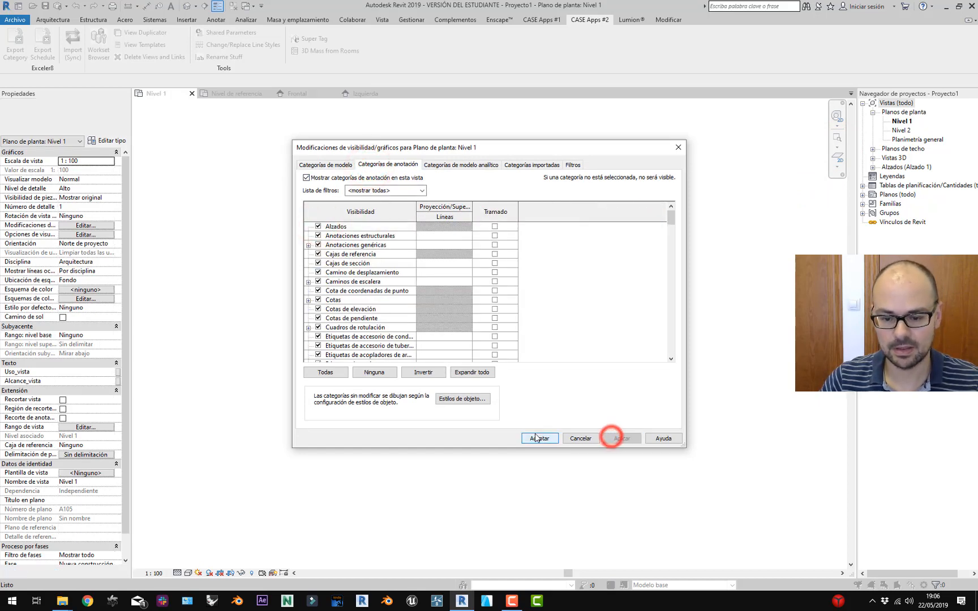
left_click(538, 439)
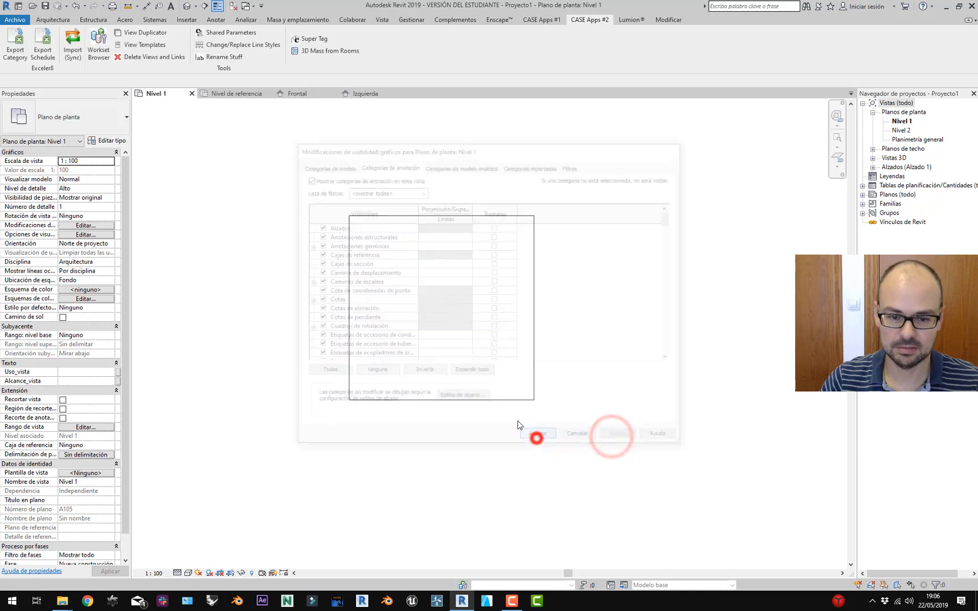
left_click(839, 141)
scroll(513, 349, "up", 3)
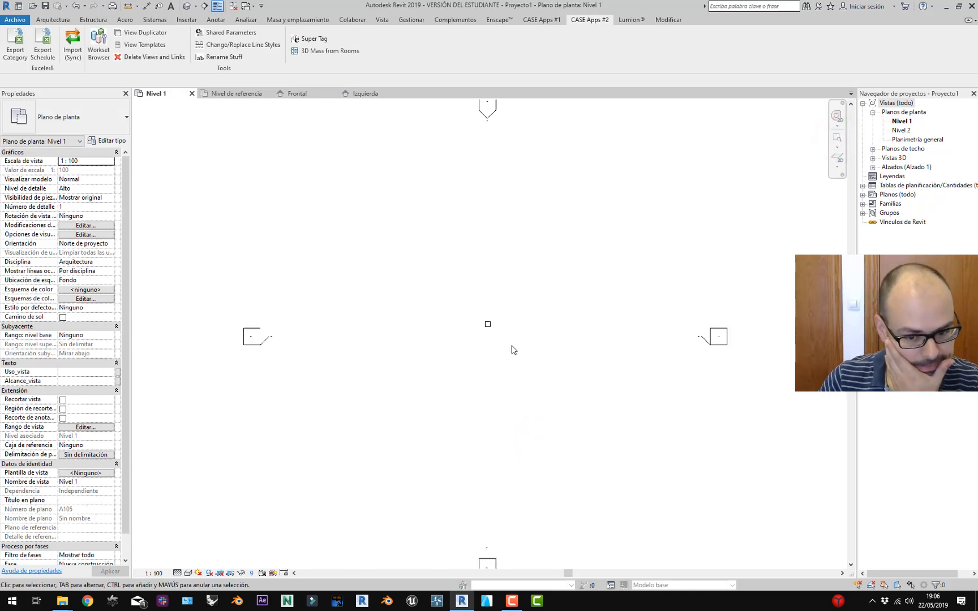
Move the cube up and to the right on Nivel 1.
left_click(464, 304)
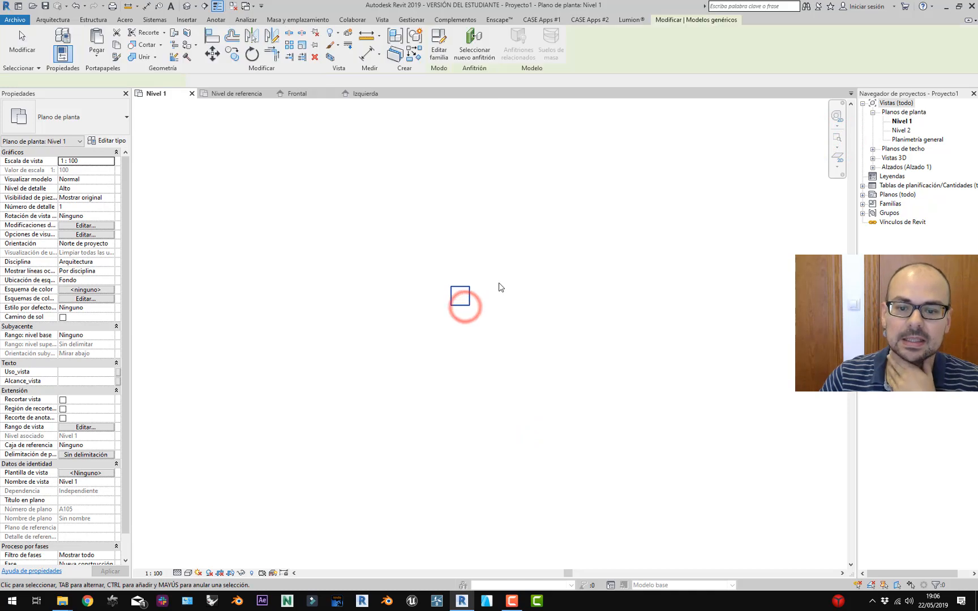
scroll(498, 288, "up", 2)
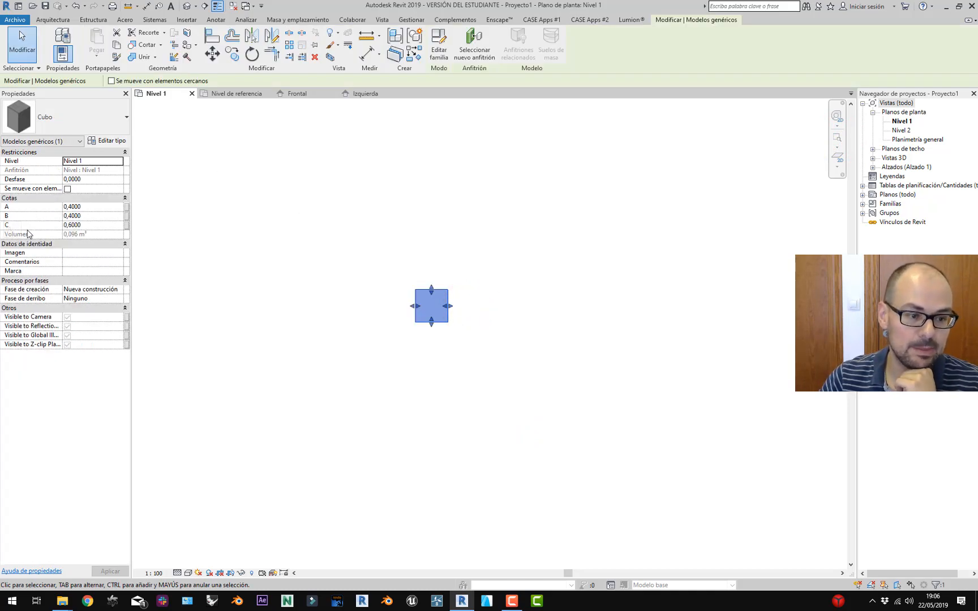
key("Escape")
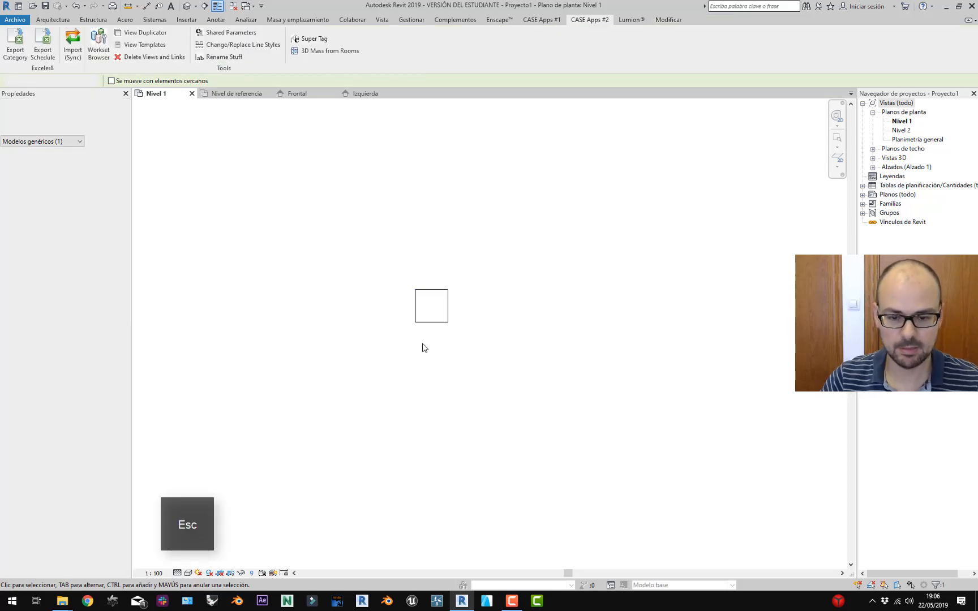
left_click(446, 315)
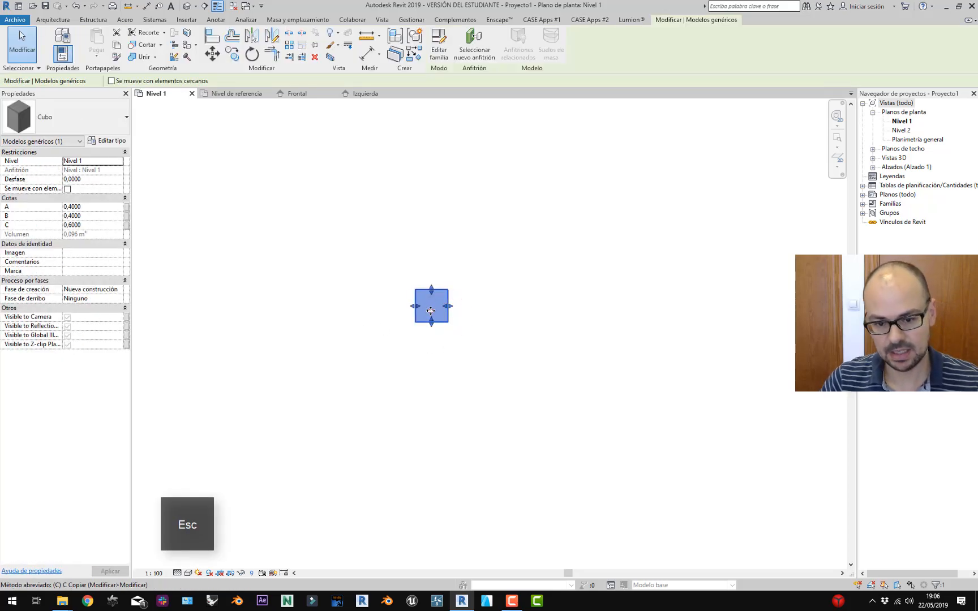
key("Escape")
left_click(435, 313)
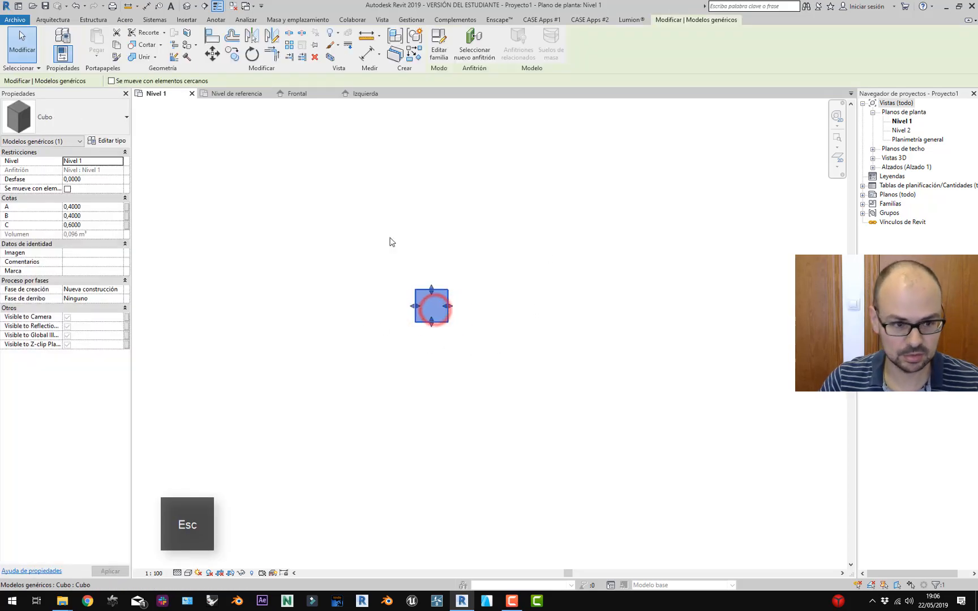
left_click(426, 295)
left_click(575, 200)
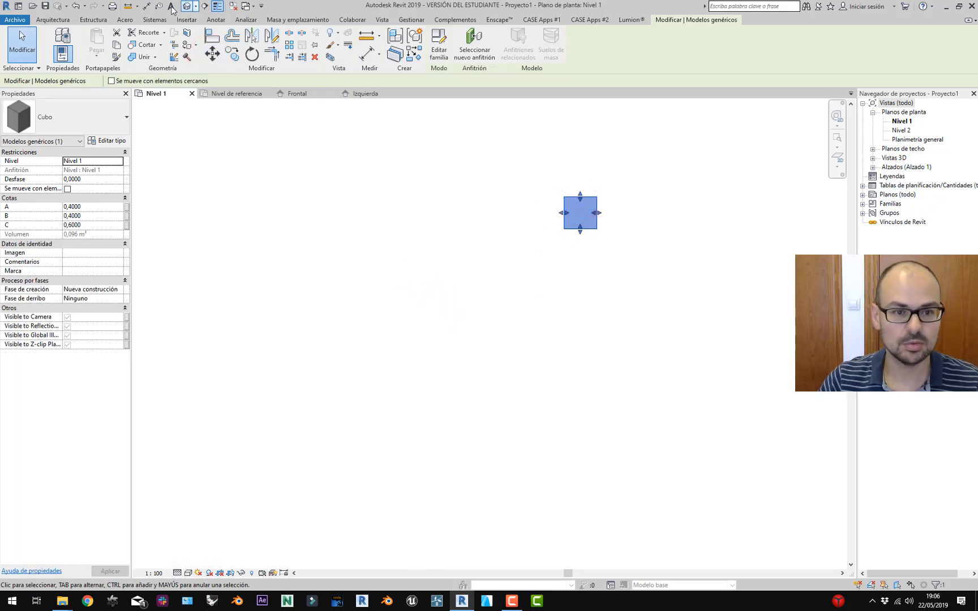
Copy the cube with Múltiple to place three copies: left, lower down, and right.
left_click(231, 54)
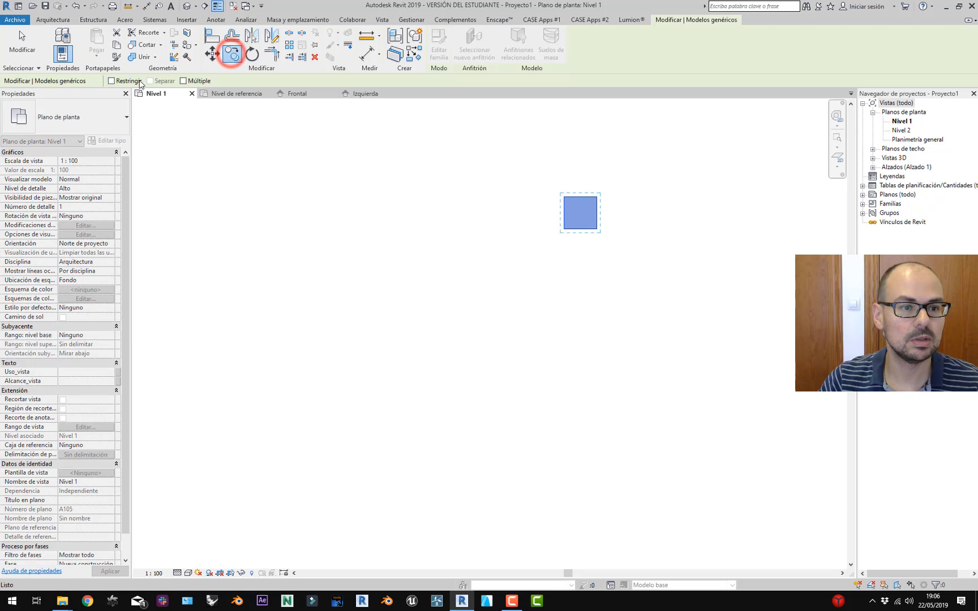
left_click(183, 81)
left_click(576, 214)
left_click(312, 310)
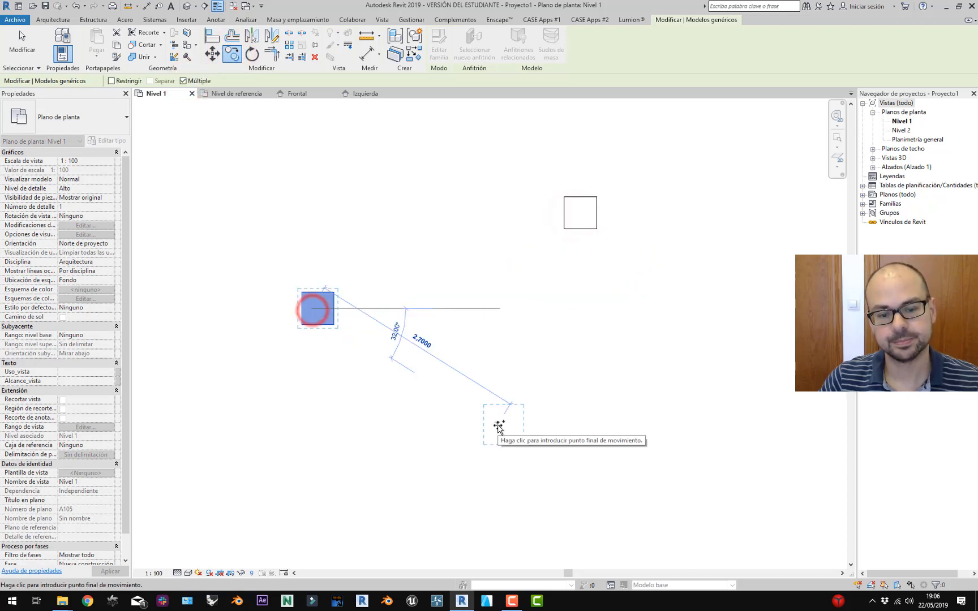
left_click(498, 423)
left_click(688, 367)
key("Escape")
key("Escape")
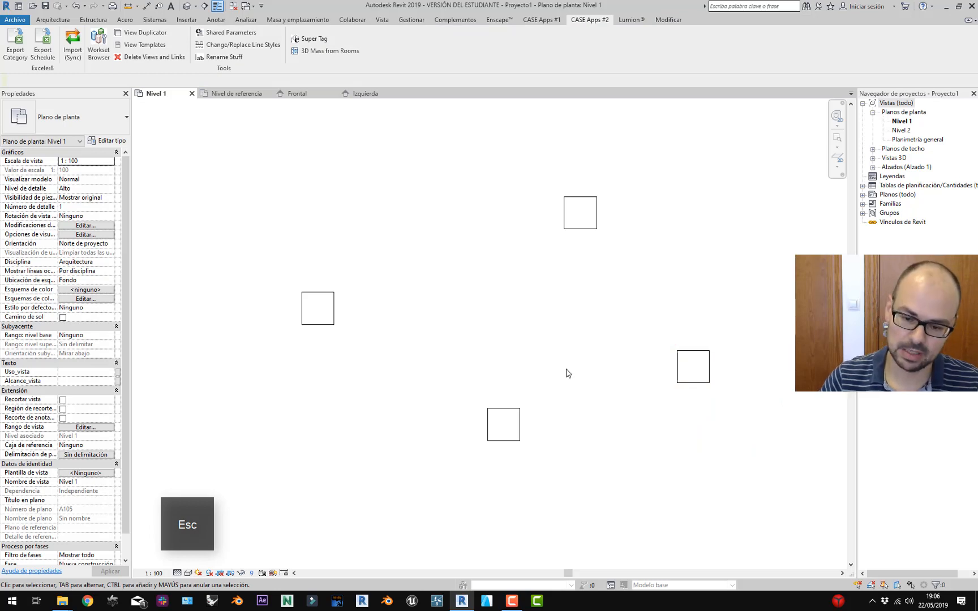
Stretch the left cube's right side outward to make it wider.
left_click(313, 316)
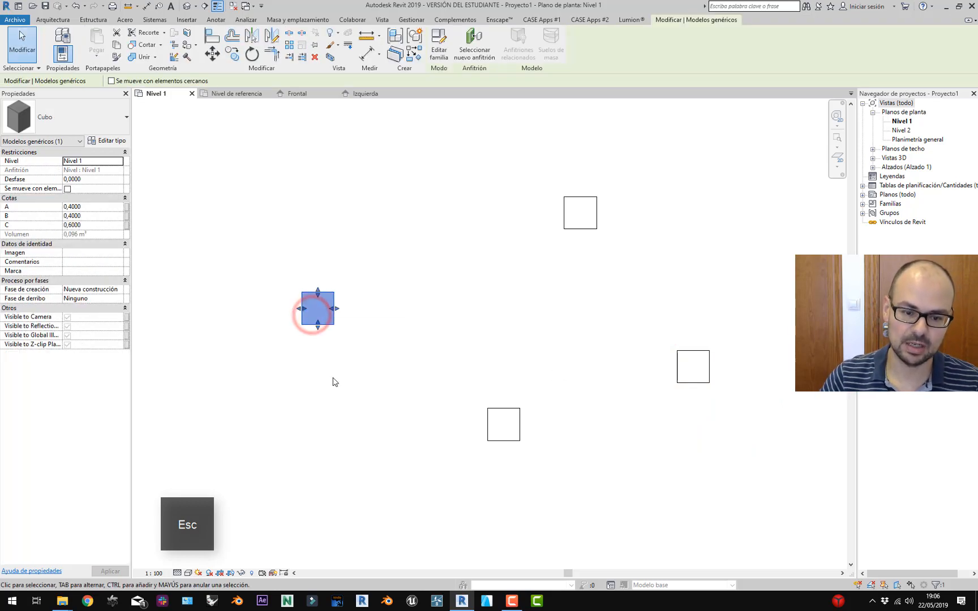
scroll(333, 314, "up", 2)
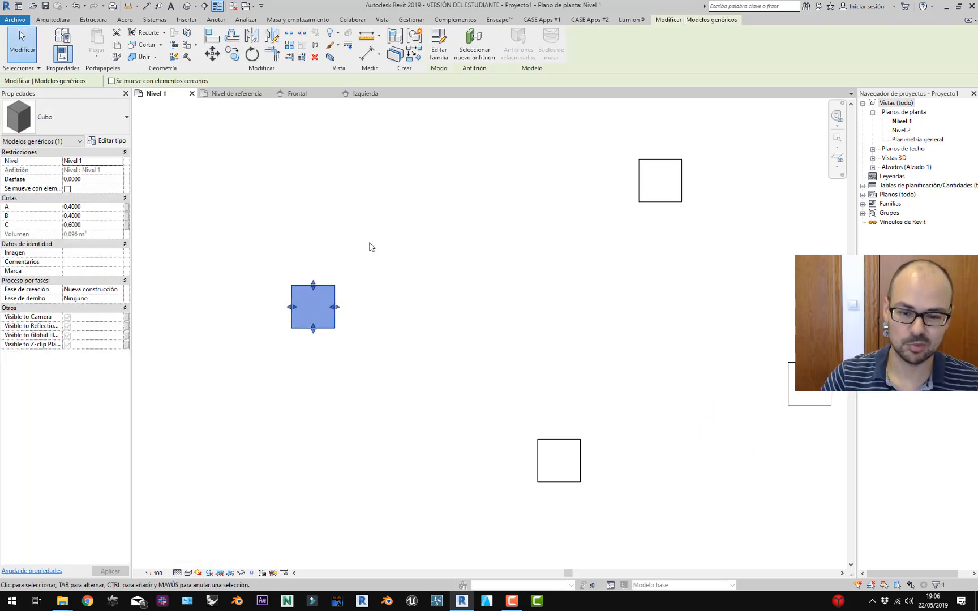
left_click(394, 219)
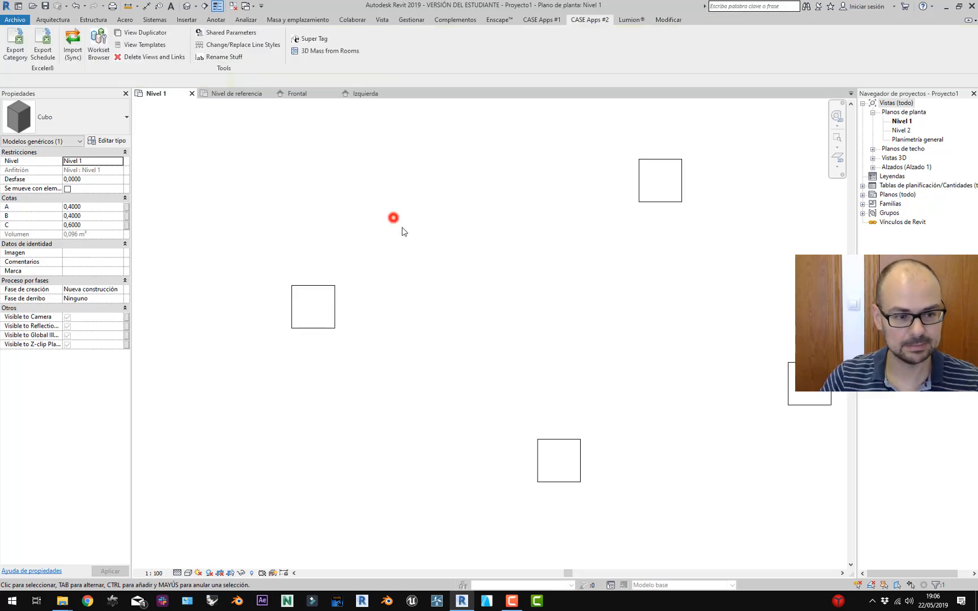
left_click(335, 288)
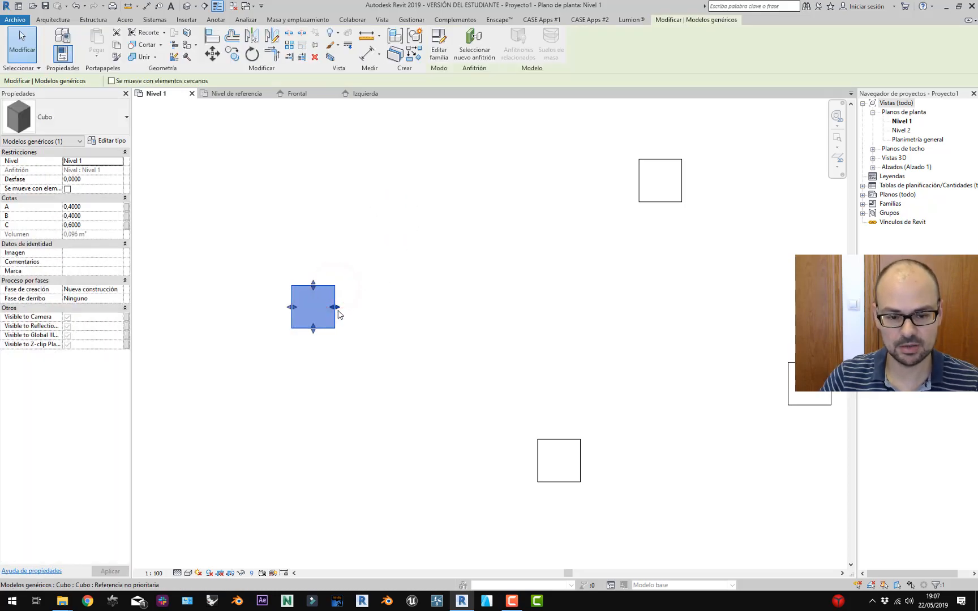
left_click_drag(337, 307, 328, 259)
left_click(370, 379)
left_click(333, 291)
Pull the left cube's top edge down to flatten it into a rectangle.
left_click(398, 262)
key("Escape")
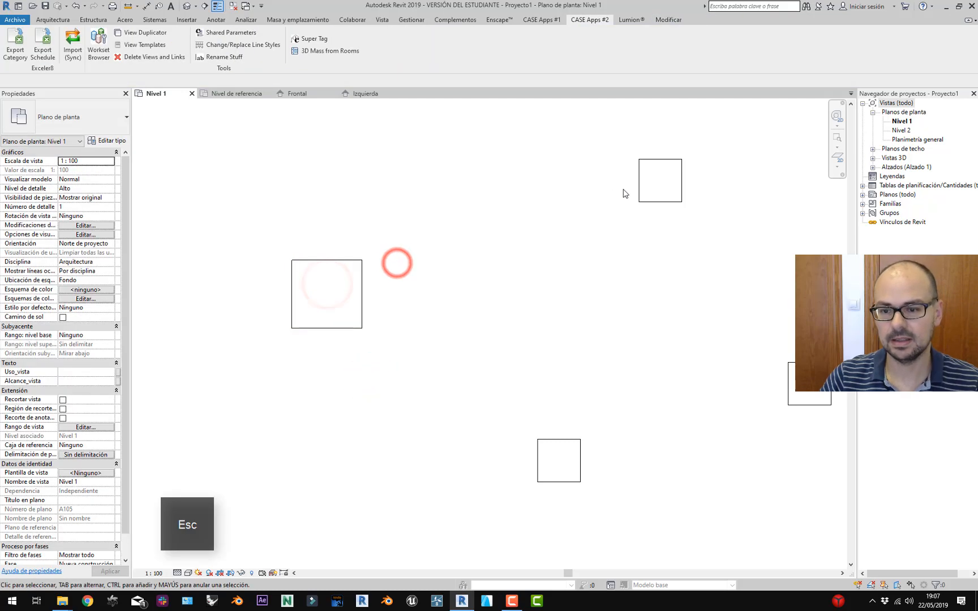
left_click(351, 262)
left_click_drag(330, 260, 331, 284)
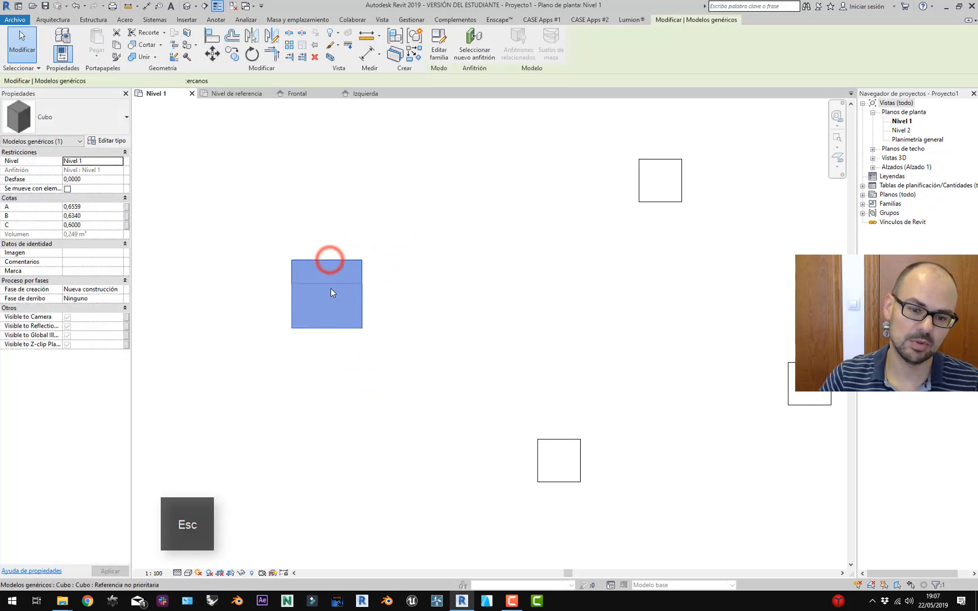
left_click(455, 321)
scroll(494, 311, "down", 3)
middle_click_drag(501, 316, 459, 324)
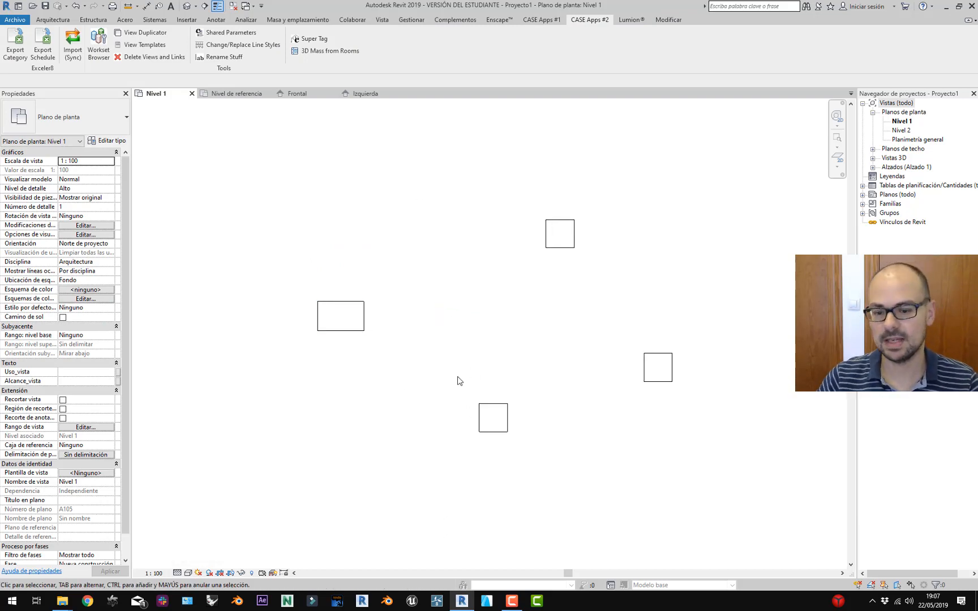
Expand Tablas de planificación and start a new schedule from its Nueva tabla option.
left_click(863, 185)
right_click(883, 191)
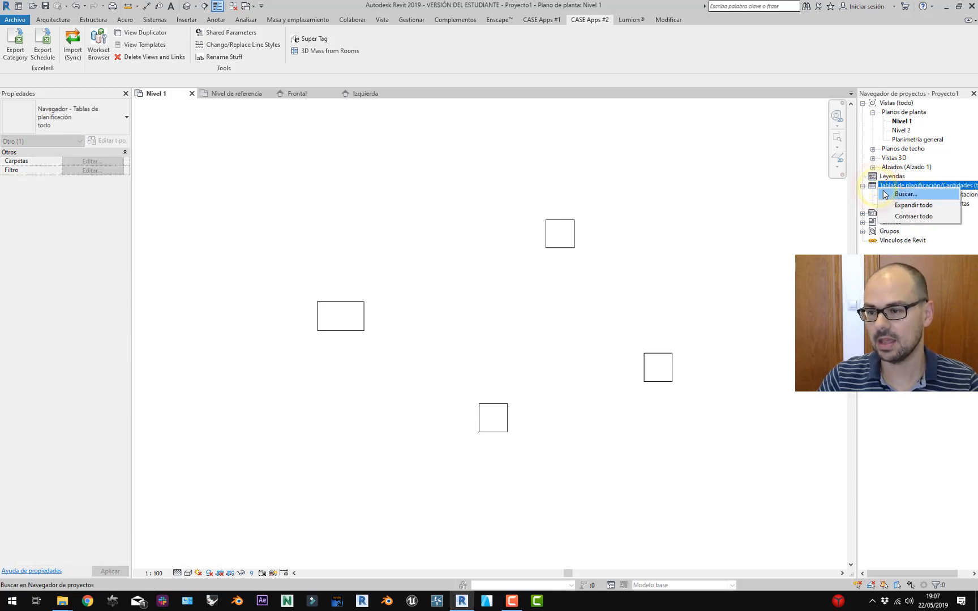
left_click(890, 185)
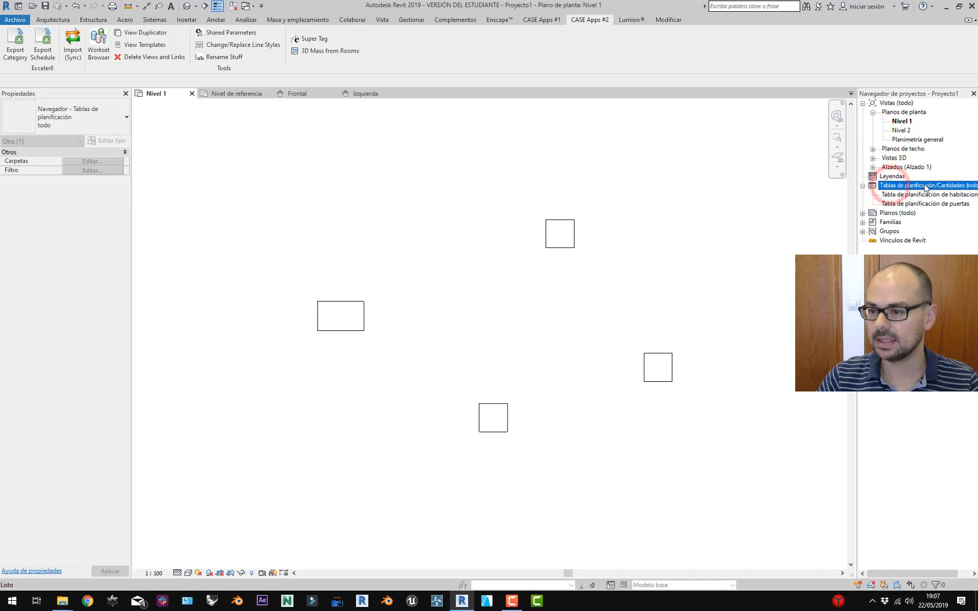
right_click(926, 186)
left_click(872, 190)
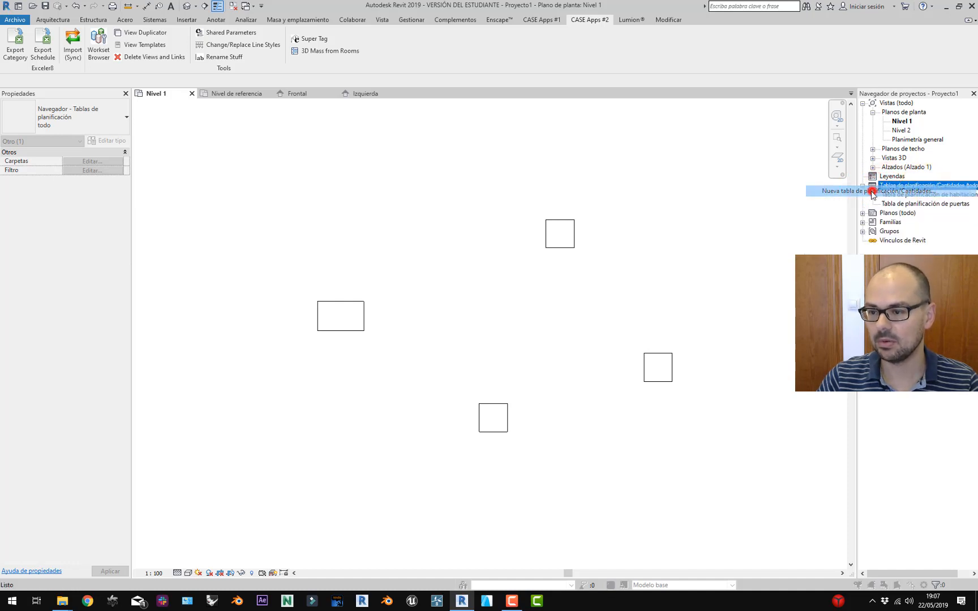
Pick the Modelos genéricos category, review its fields list, then cancel the schedule.
left_click(414, 261)
key("m")
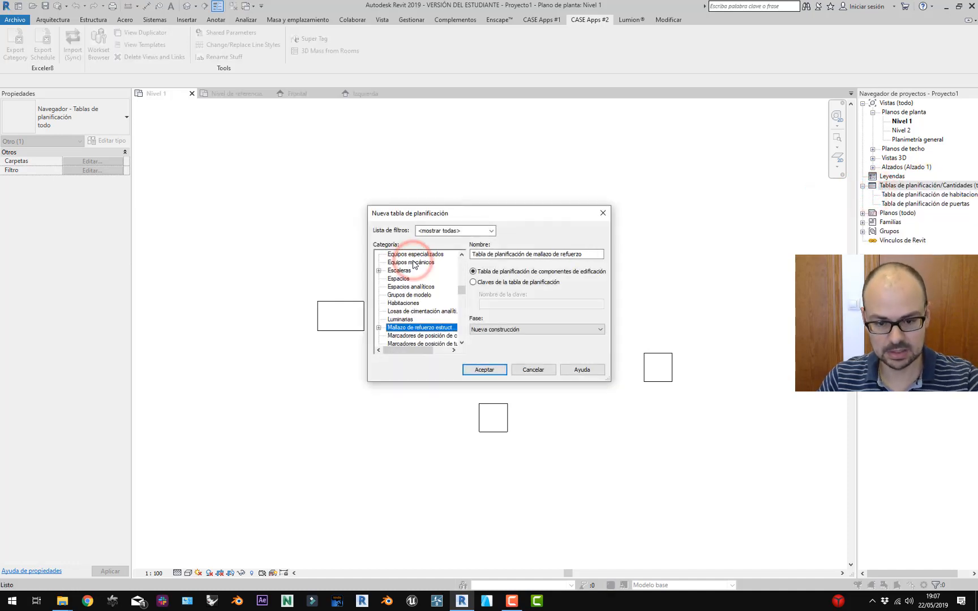
scroll(420, 317, "down", 1)
scroll(420, 319, "down", 2)
left_click(416, 319)
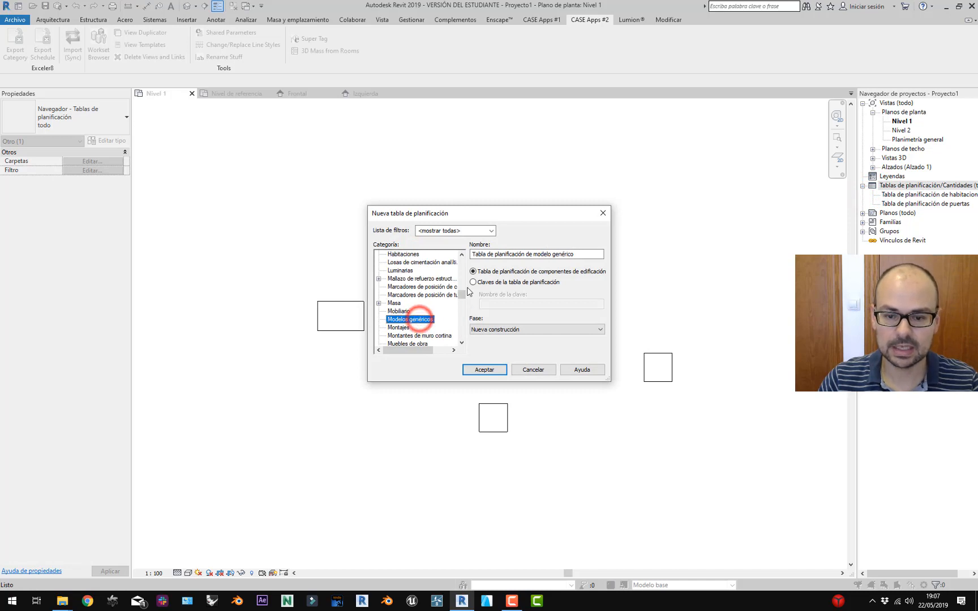
left_click(485, 370)
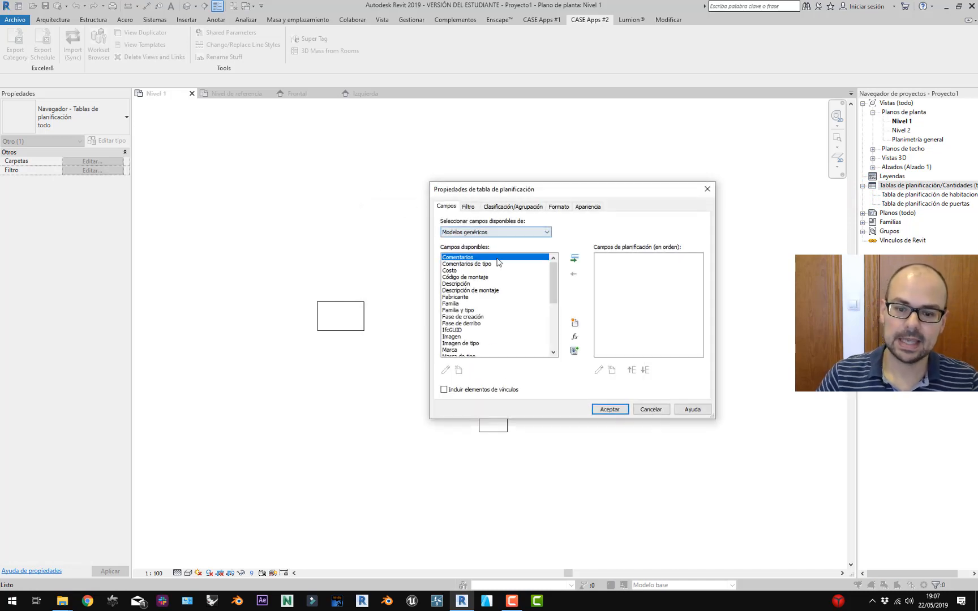
scroll(500, 329, "down", 2)
scroll(501, 329, "down", 4)
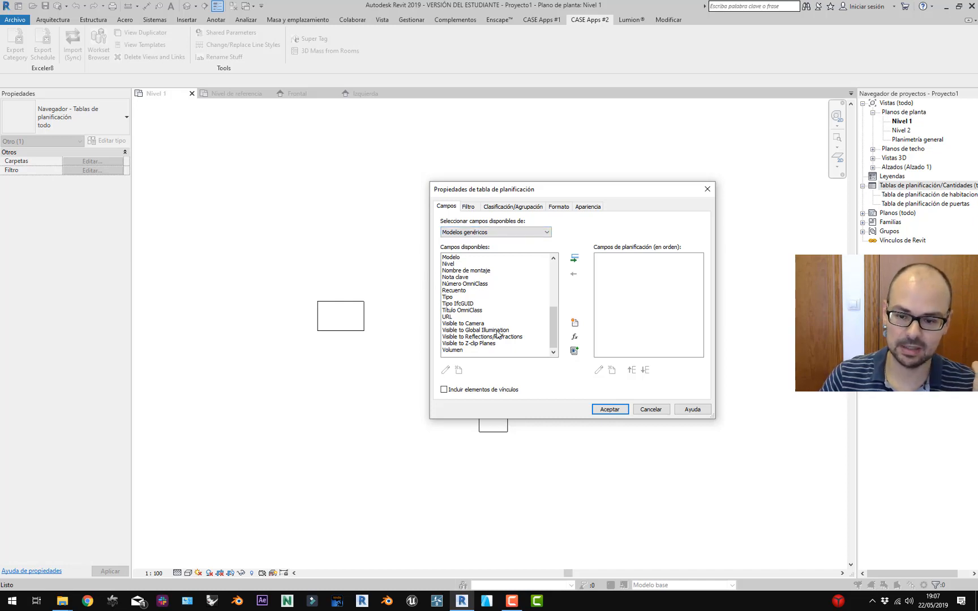
left_click(651, 409)
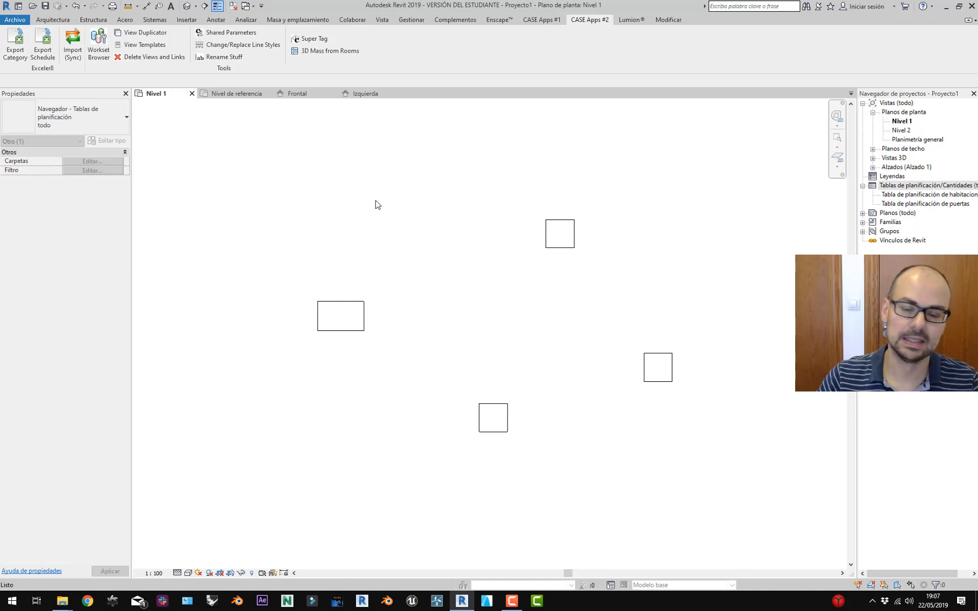
left_click(423, 279)
scroll(419, 291, "down", 3)
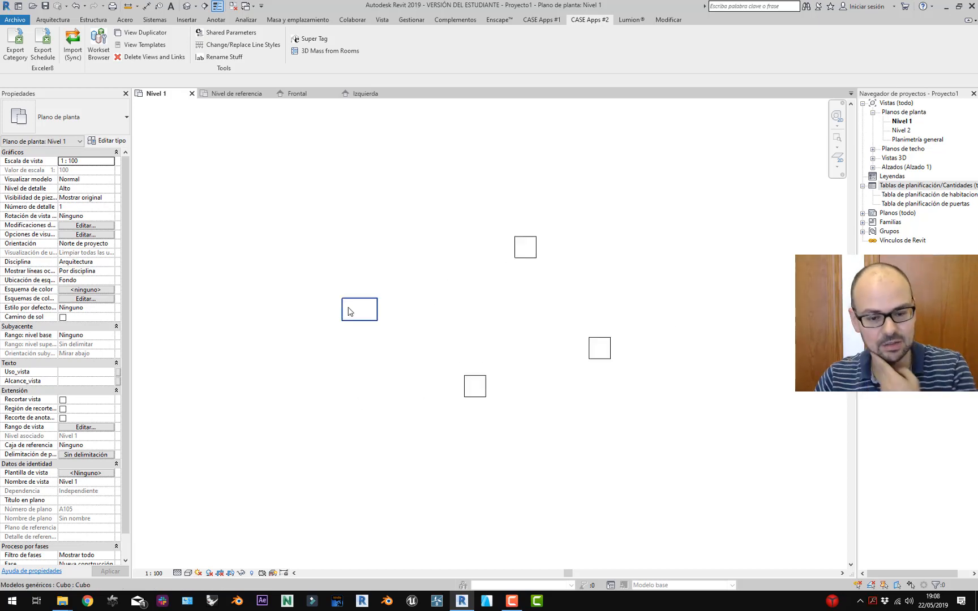
left_click(15, 44)
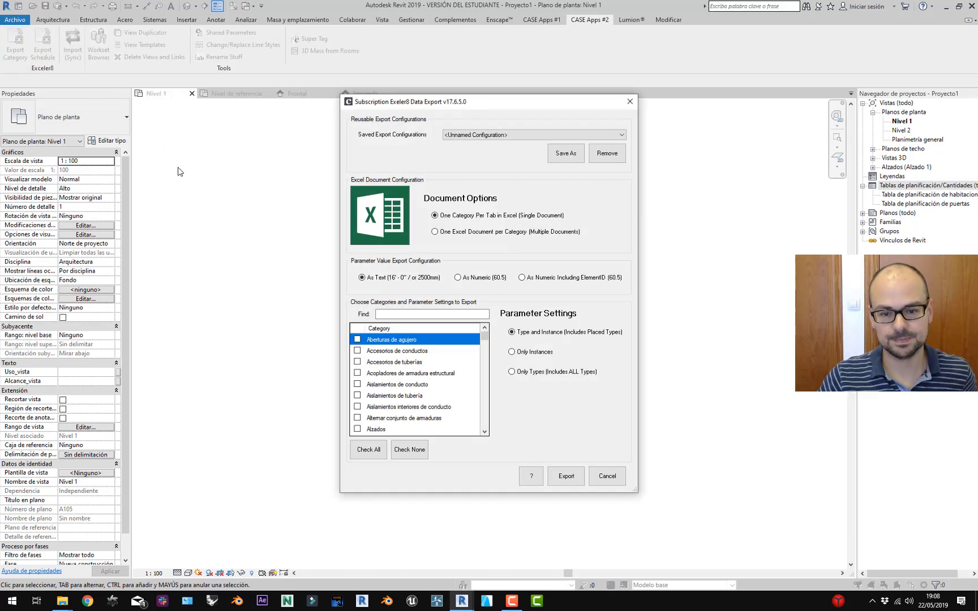
left_click_drag(416, 105, 310, 120)
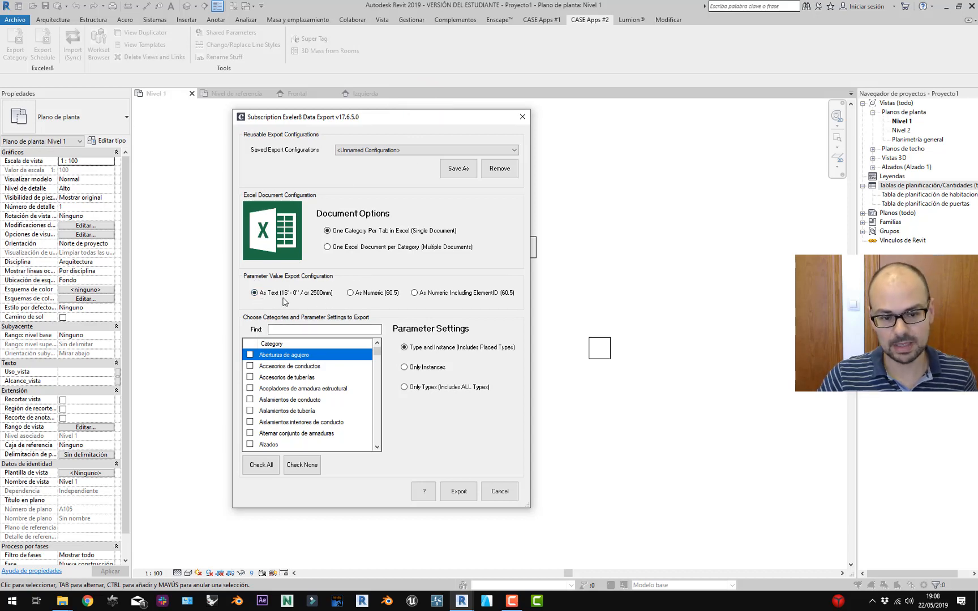
left_click(509, 492)
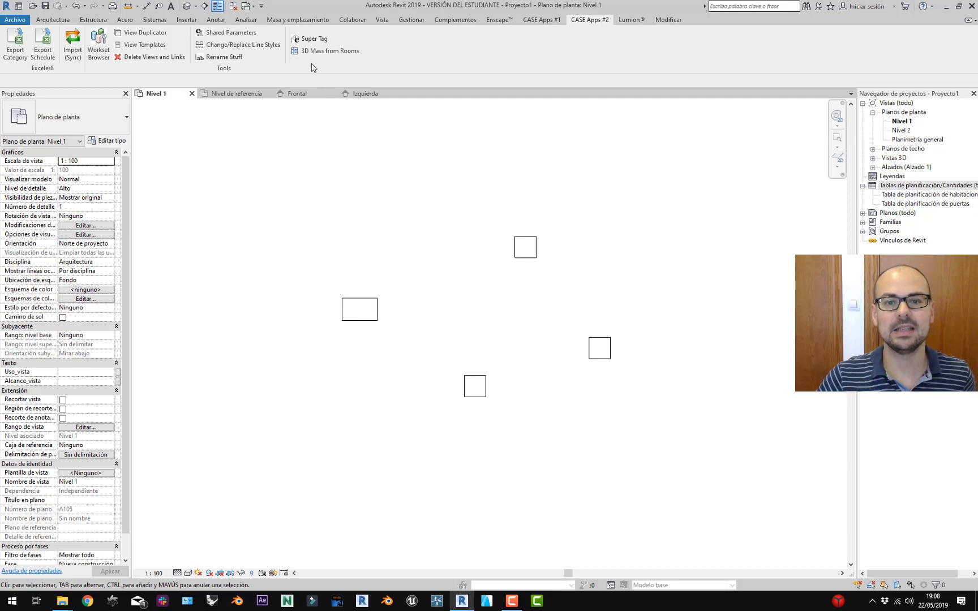
In Gestionar > Unidades de proyecto, set the Longitud unit symbol to m and apply.
left_click(397, 26)
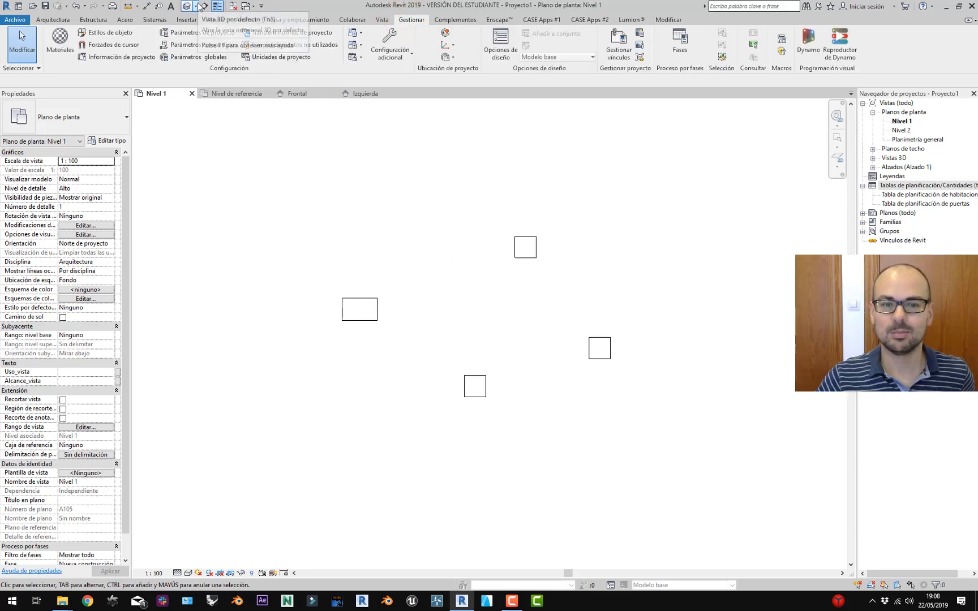
left_click(285, 58)
left_click(497, 226)
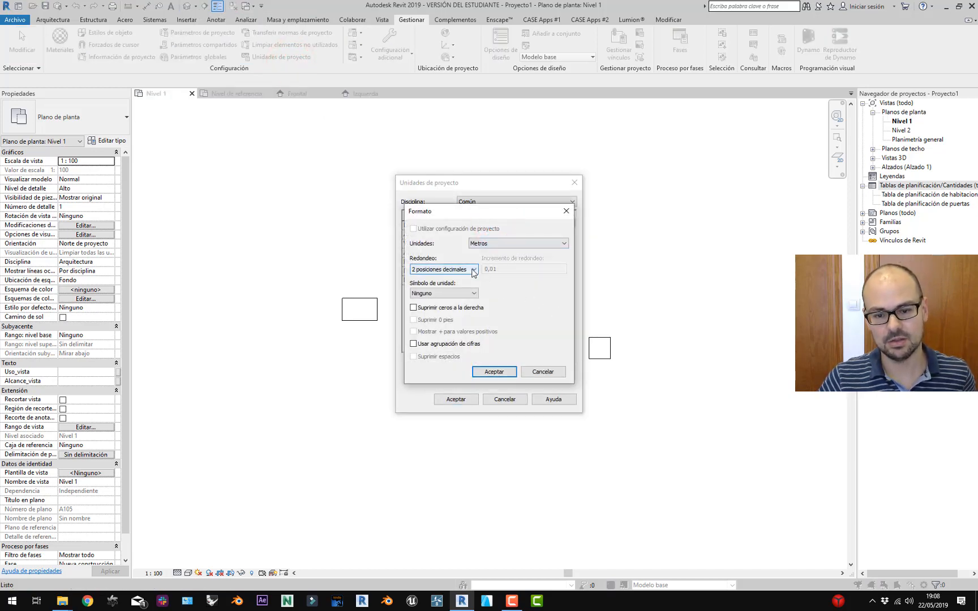
left_click(473, 293)
left_click(429, 310)
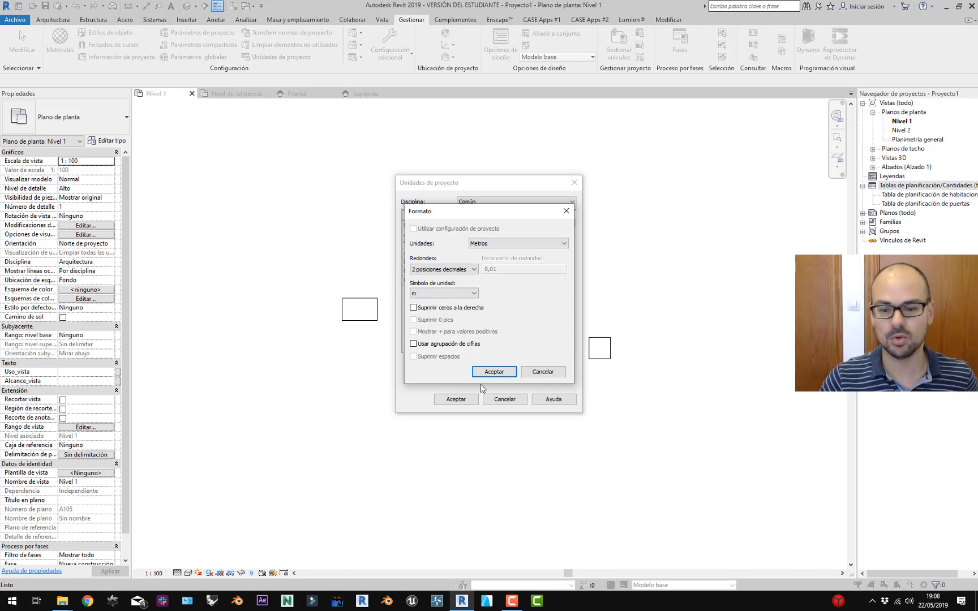
left_click(494, 372)
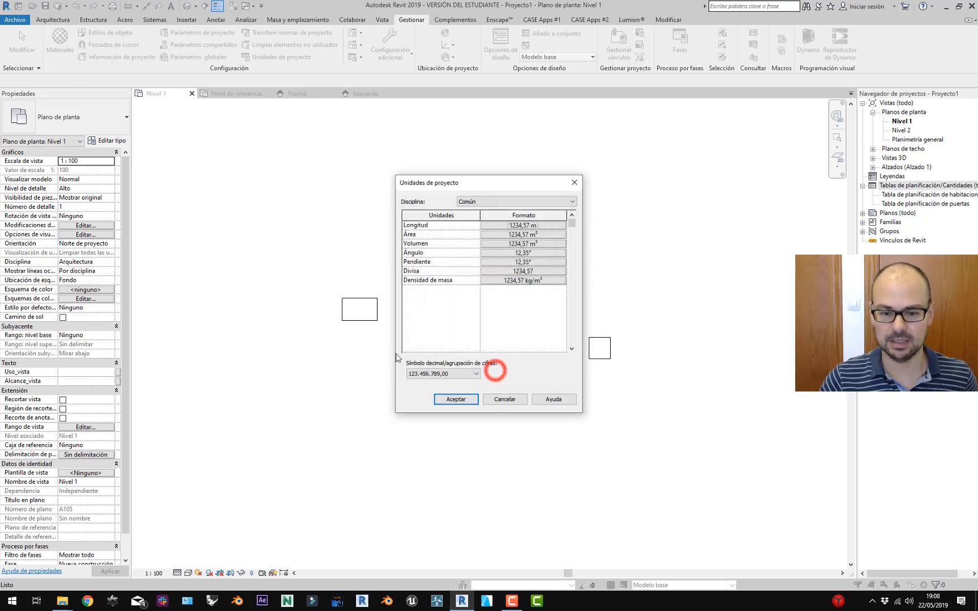
left_click(523, 224)
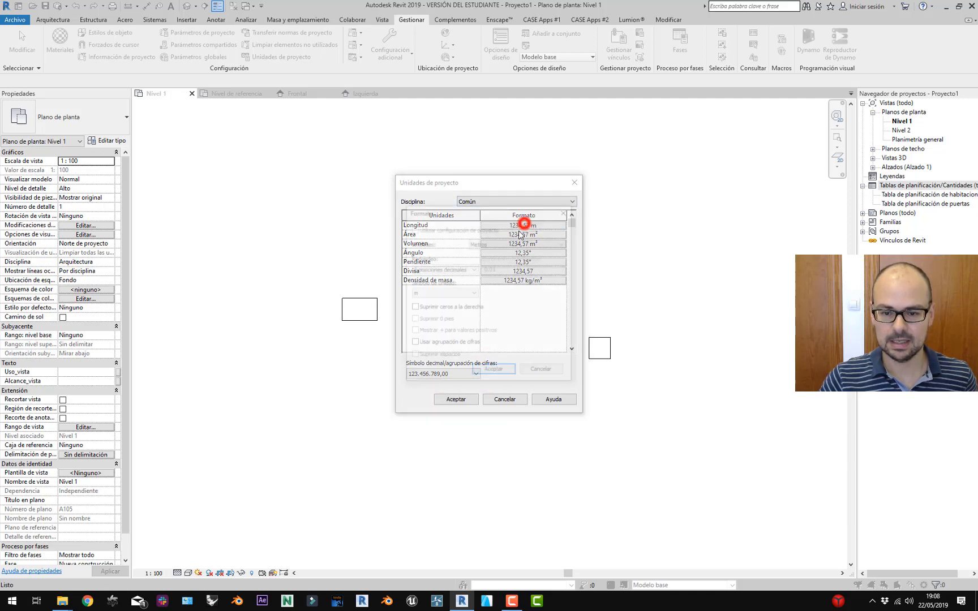
left_click(494, 372)
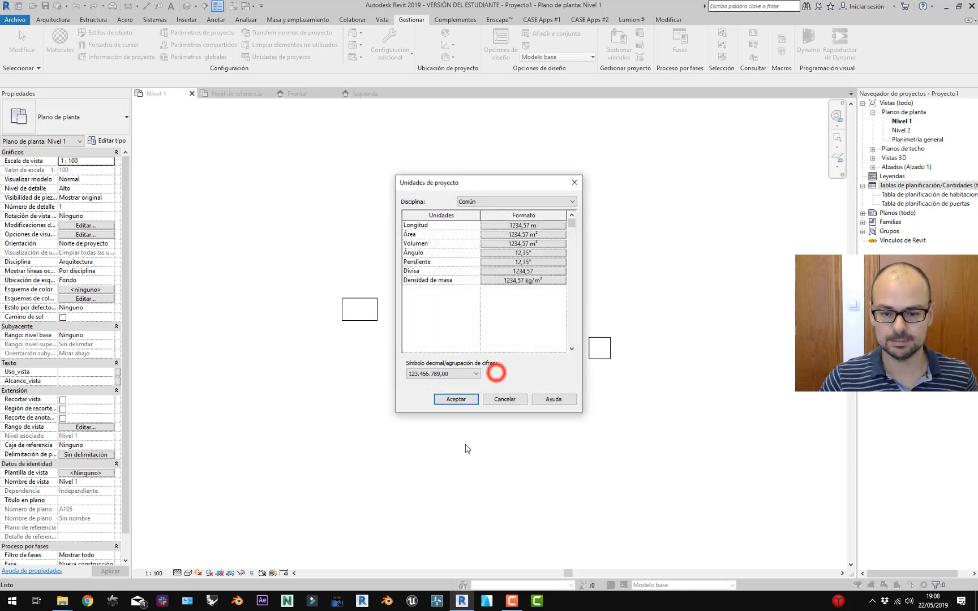
left_click(460, 399)
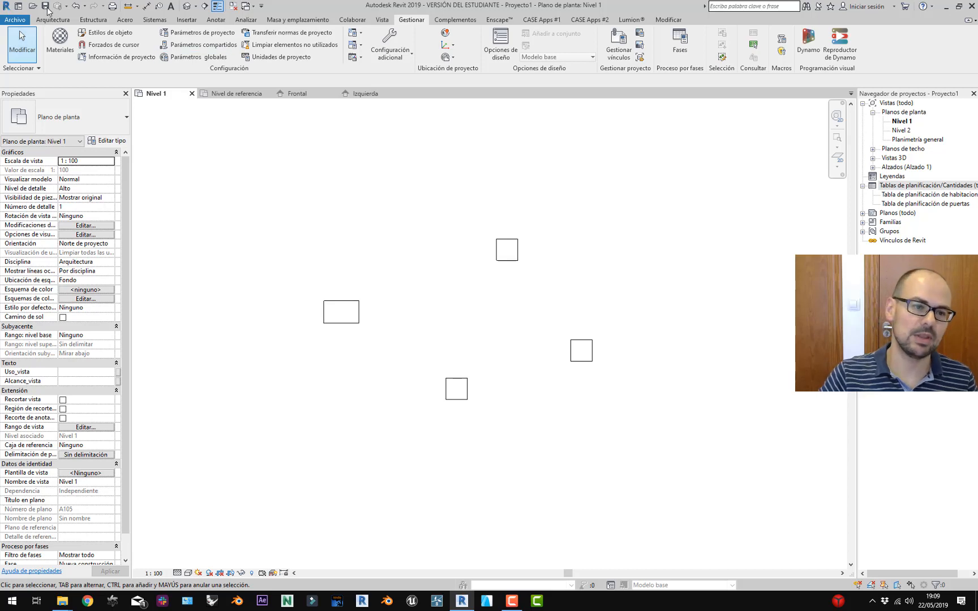
In Exceler8 Export Category, filter by 'mode', tick Modelos genéricos, choose one document per category.
left_click(548, 18)
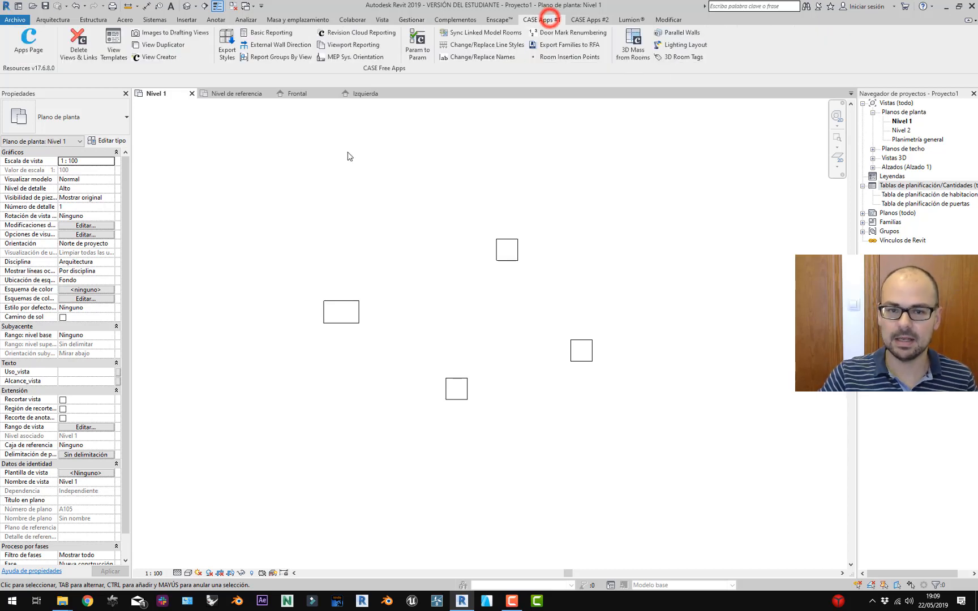
left_click(597, 20)
left_click(15, 45)
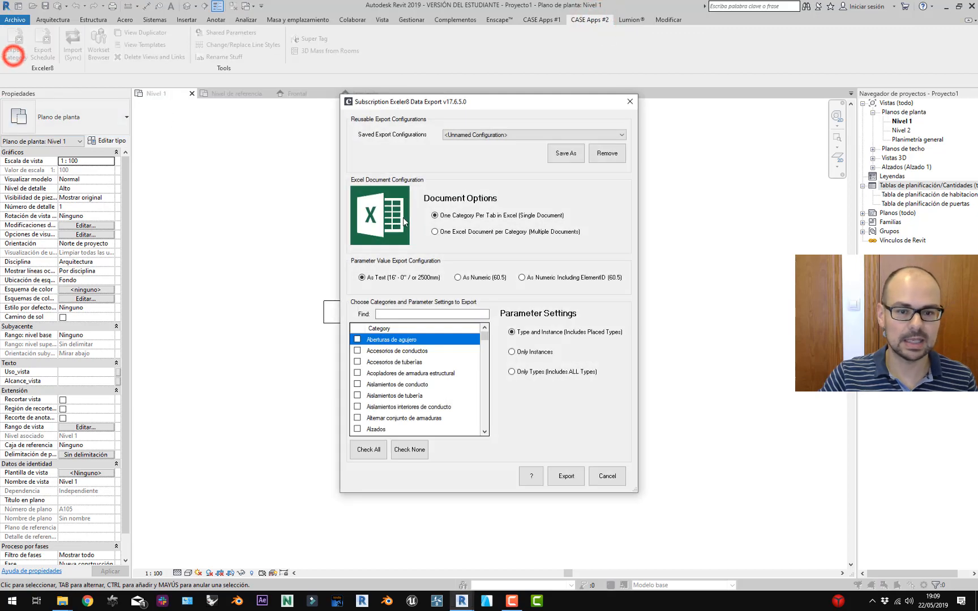
left_click(406, 315)
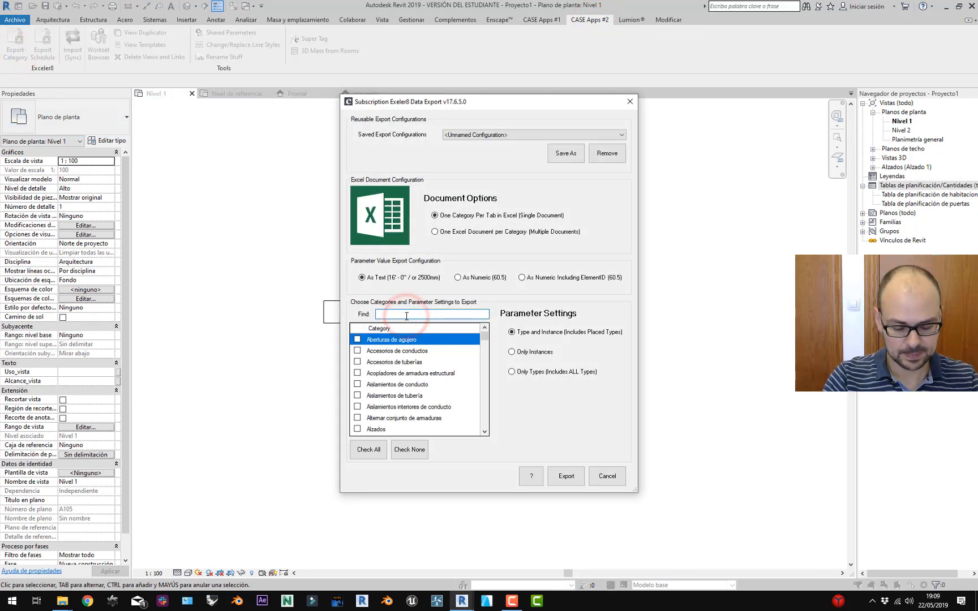
type("mode")
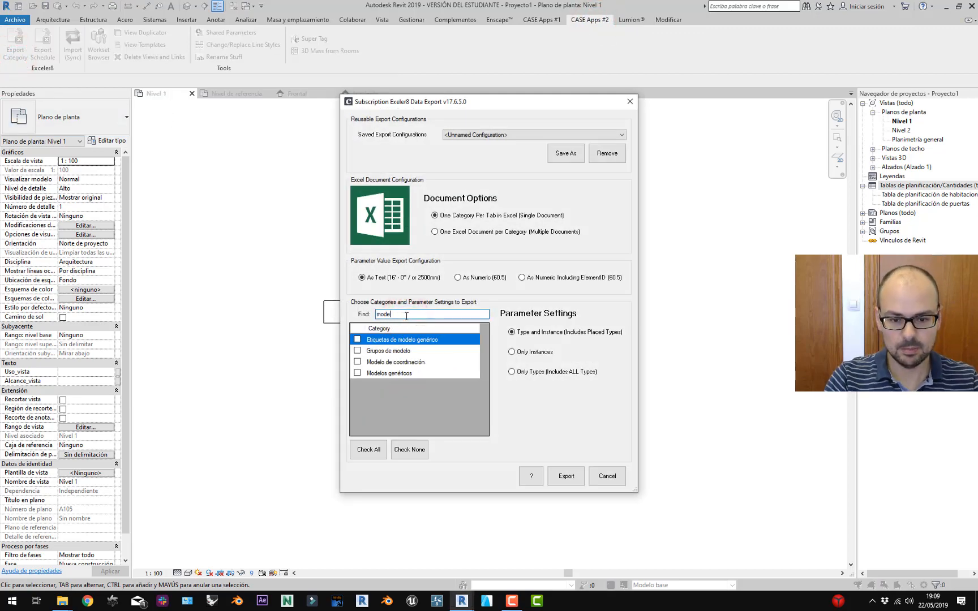
left_click(357, 373)
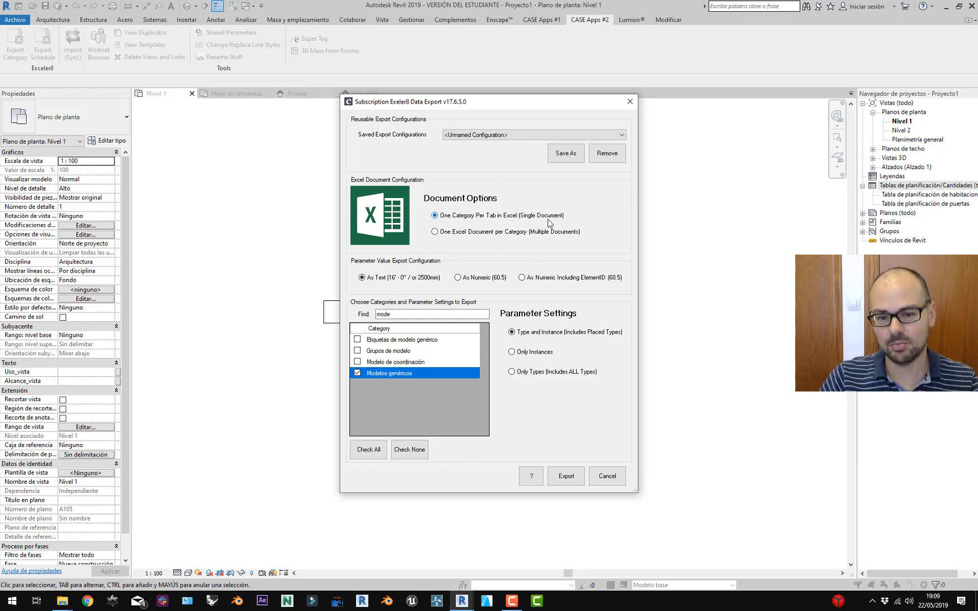
left_click(485, 235)
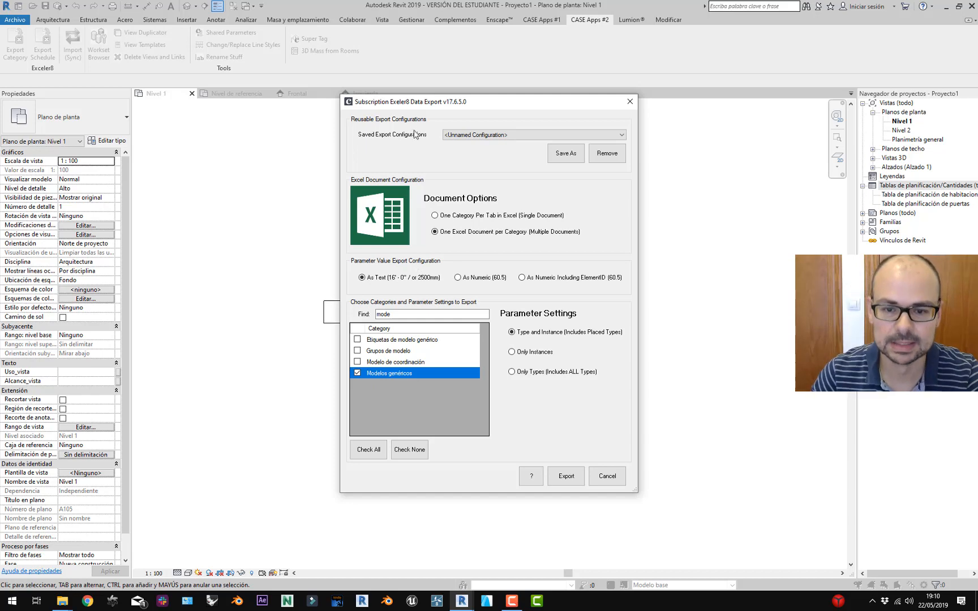
Select One Excel Document per Category, check the saved configurations, and export Modelos genéricos.
left_click(515, 134)
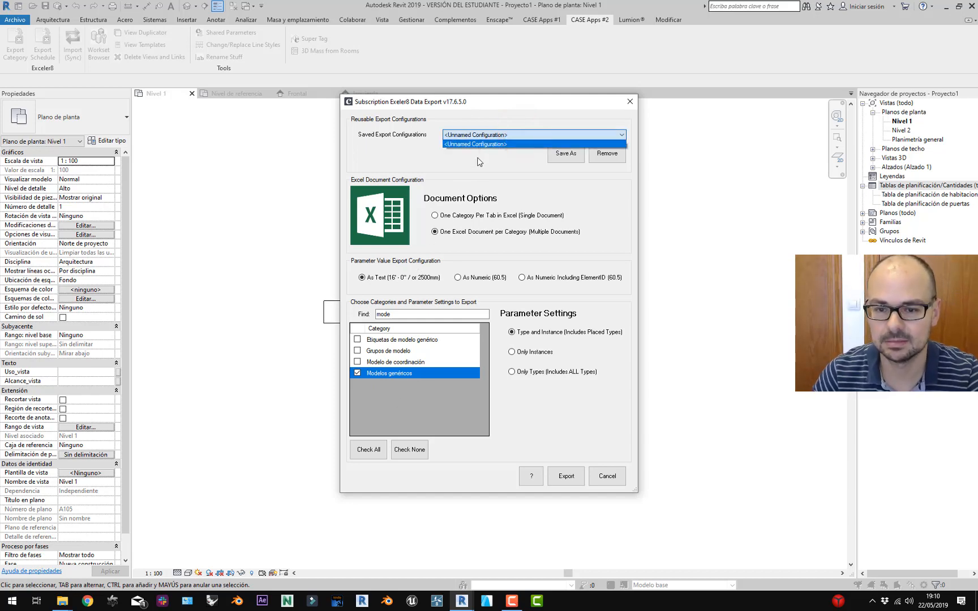
left_click(433, 231)
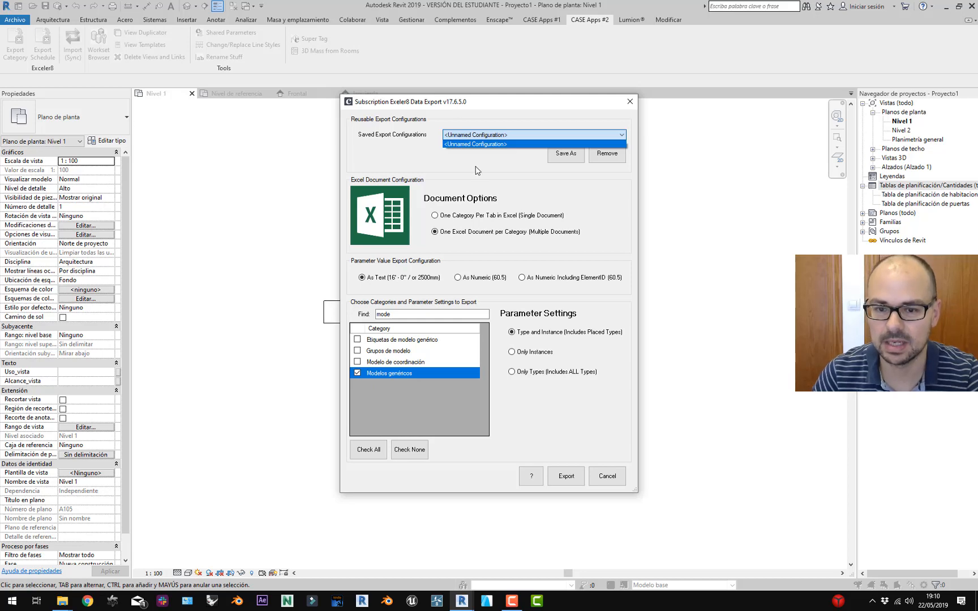
left_click(475, 171)
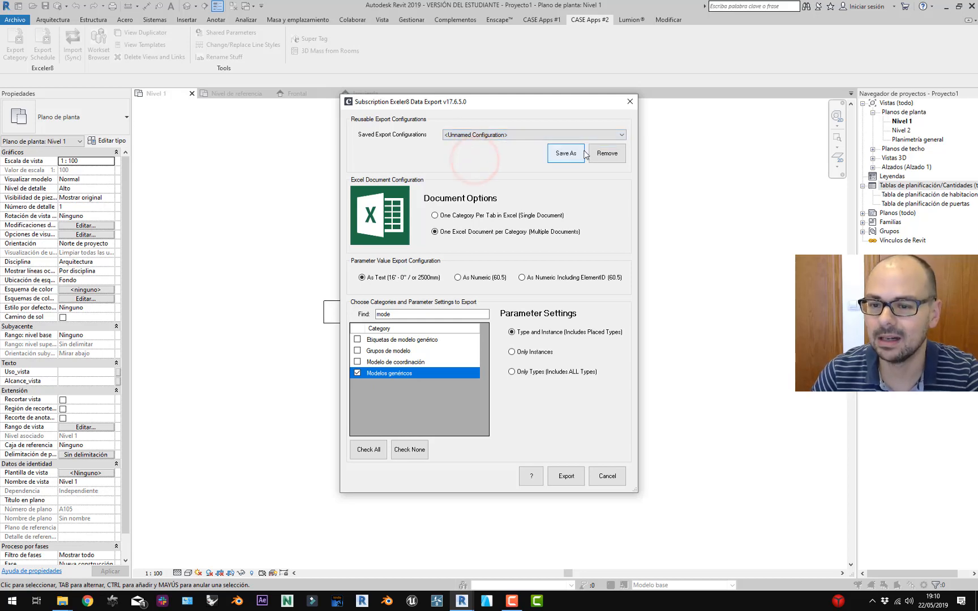
left_click(532, 134)
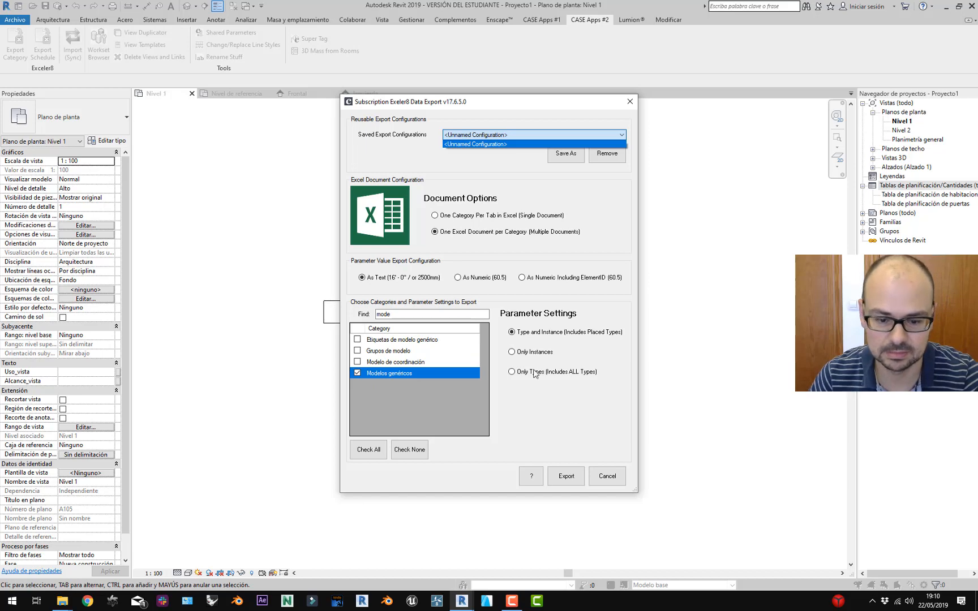
left_click(420, 164)
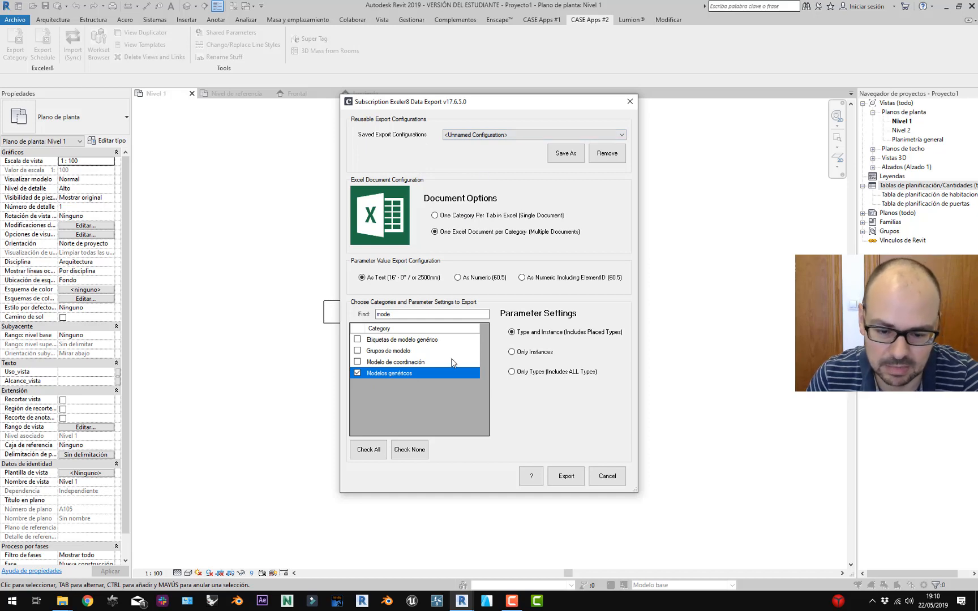
left_click(565, 474)
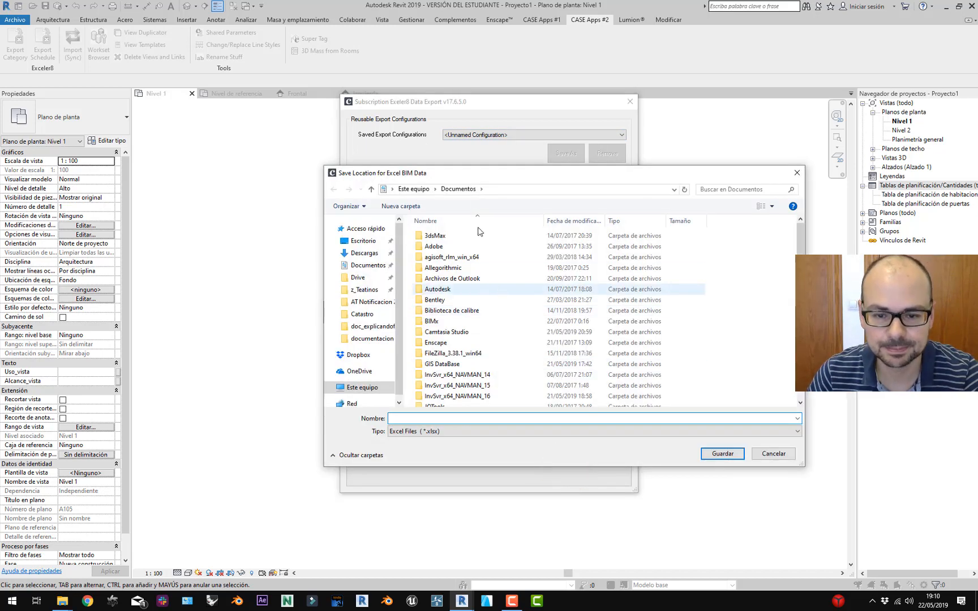
Save the Excel export to Escritorio under the name Modelos Genericos_01.
left_click(362, 241)
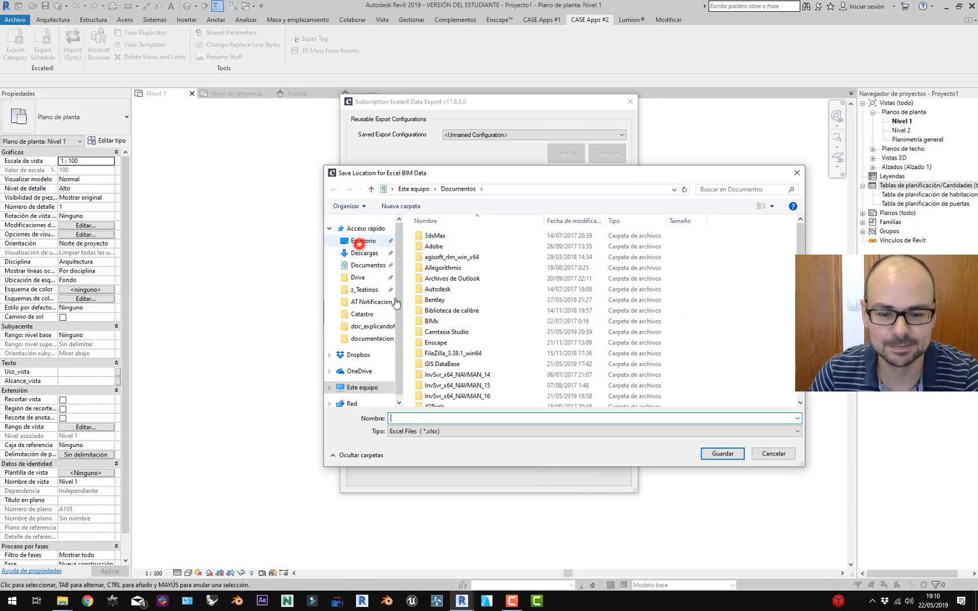
left_click(419, 418)
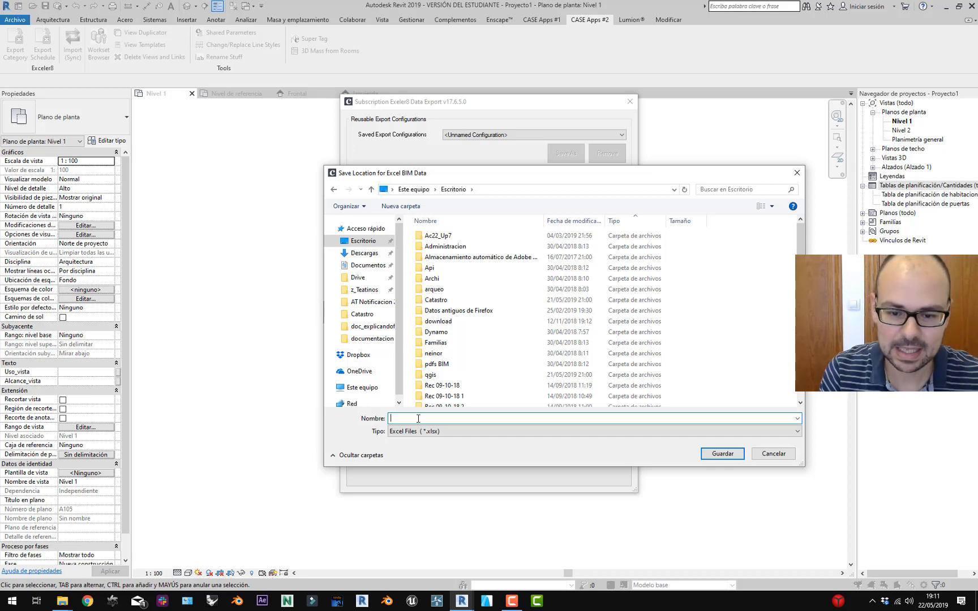
type("modelos")
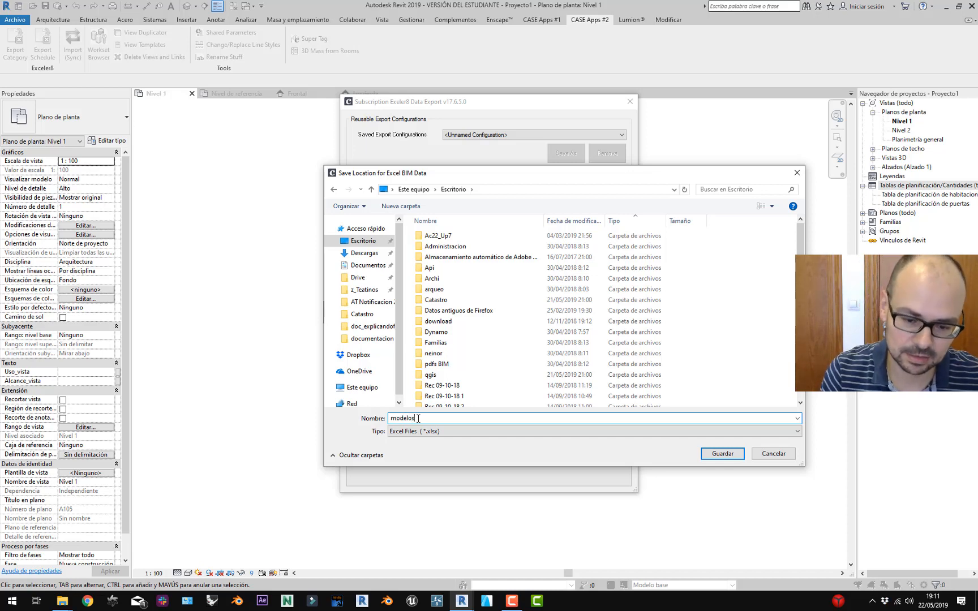
key("BackSpace")
key("BackSpace")
key("BackSpace")
key("BackSpace")
key("BackSpace")
key("BackSpace")
key("BackSpace")
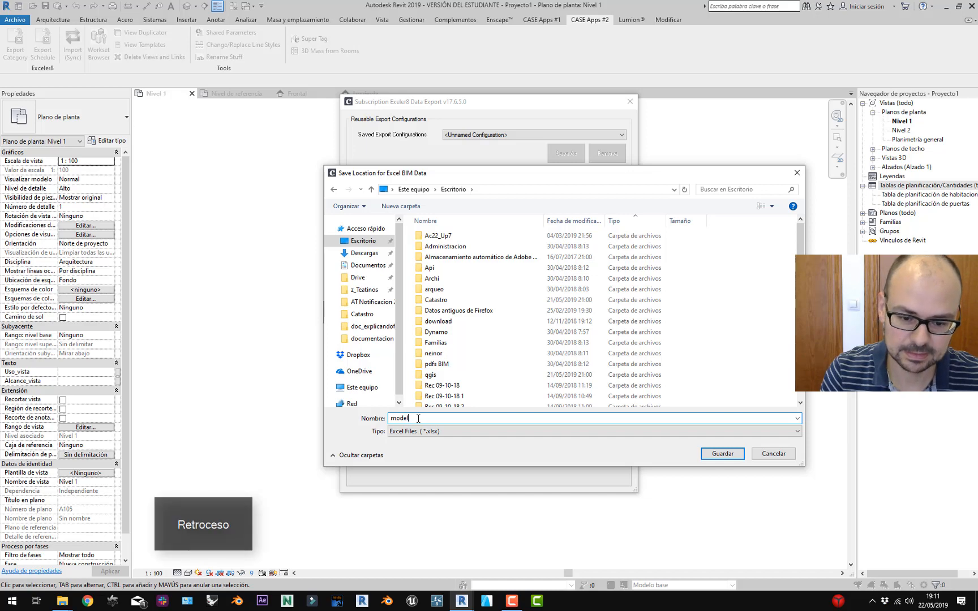
type("Modelos Genericos_01")
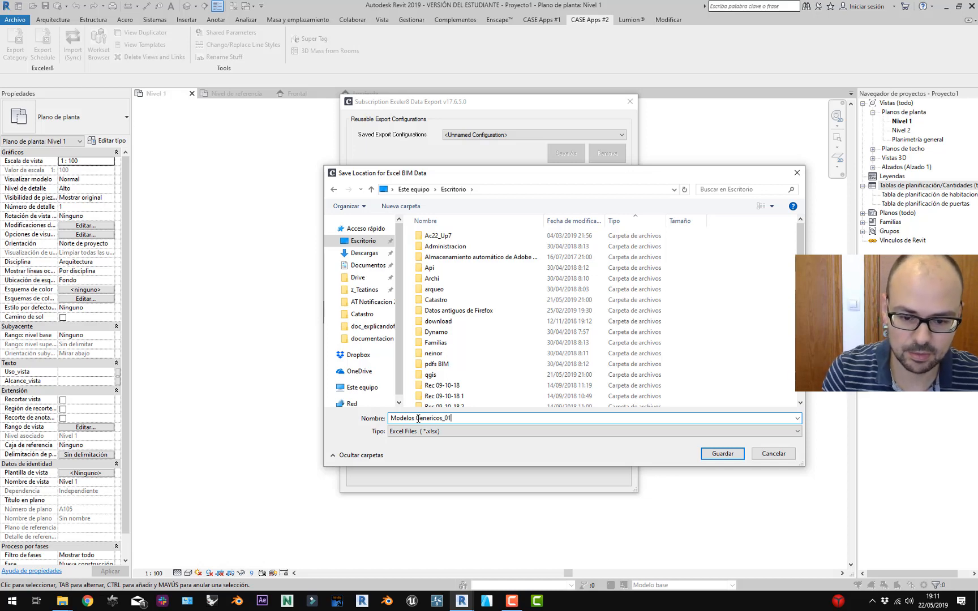
key("Delete")
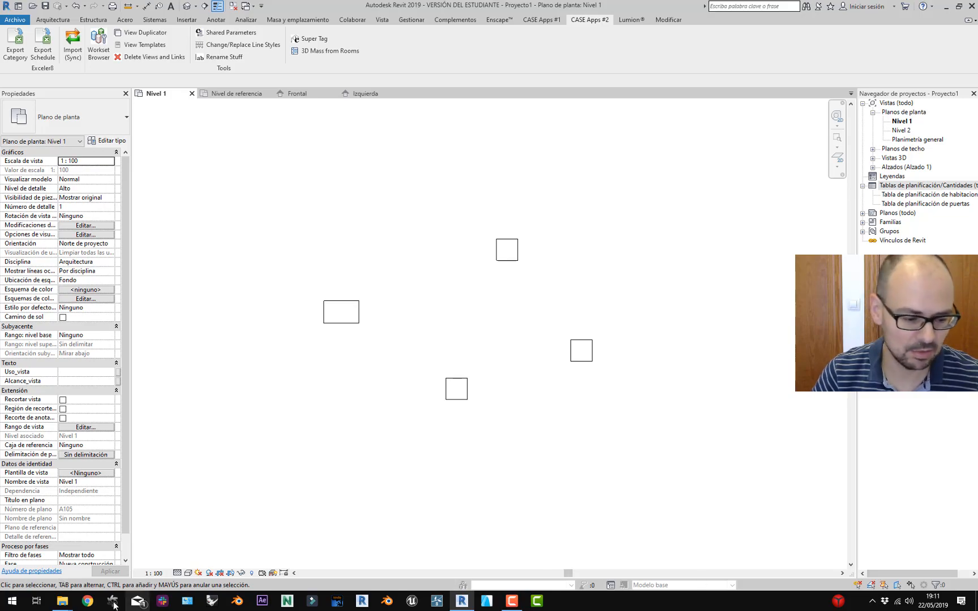
Open Modelos Genericos_01_Modelos genéricos.xlsx from the desktop in File Explorer.
left_click(63, 601)
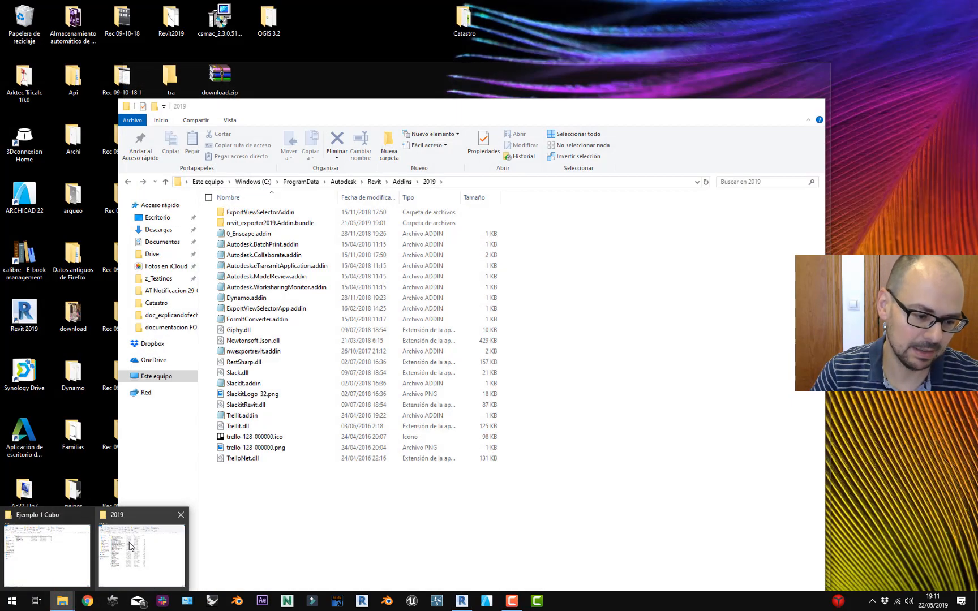
left_click(130, 542)
left_click(170, 220)
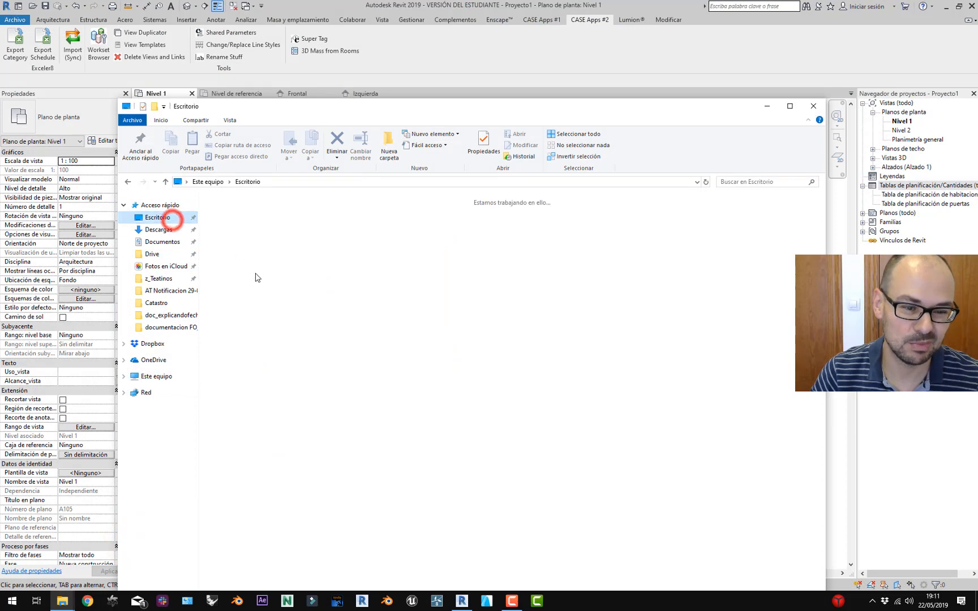
double_click(459, 431)
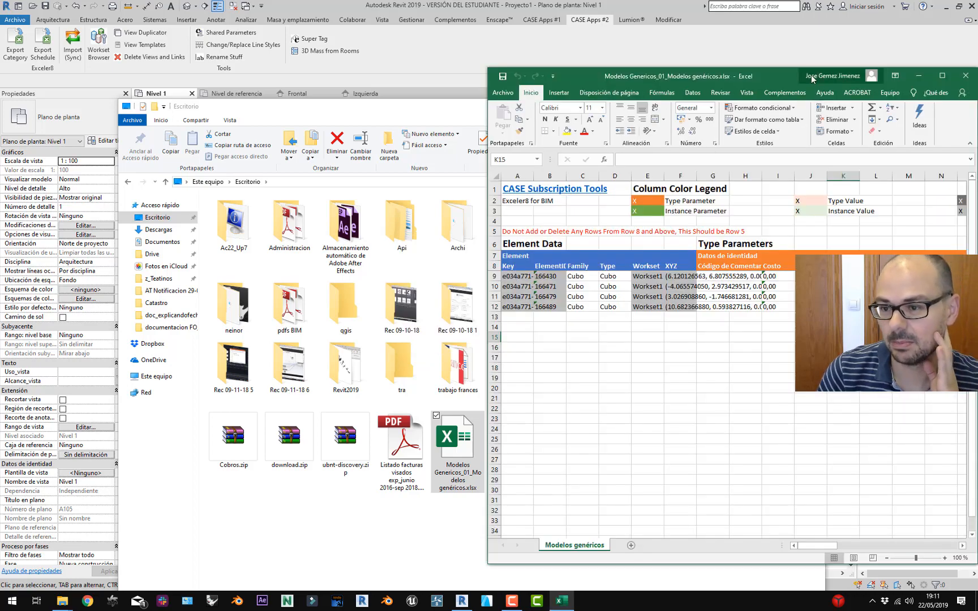
Maximize the Excel workbook and autofit columns G, F and A to their contents.
left_click_drag(782, 73, 443, 123)
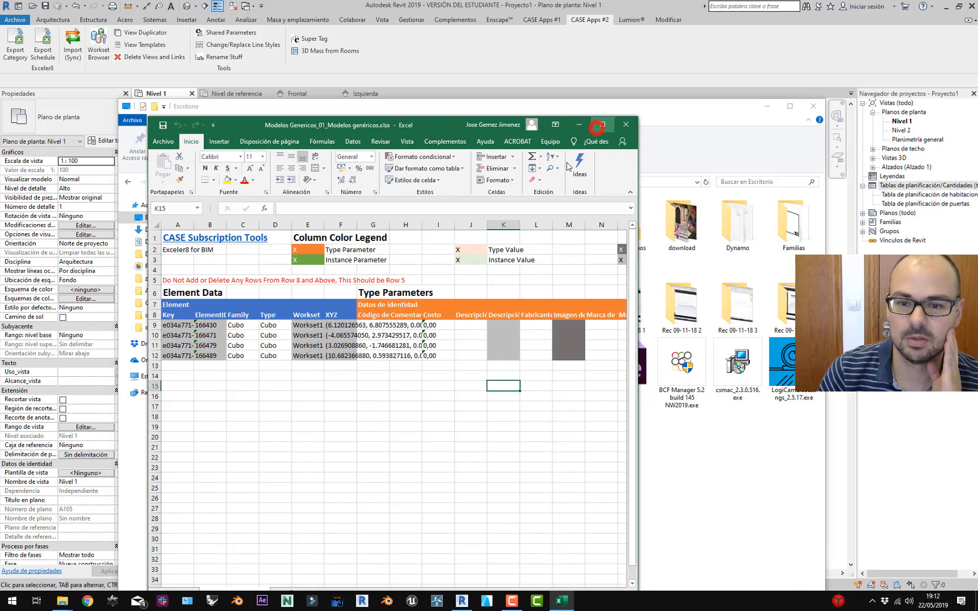
left_click(597, 127)
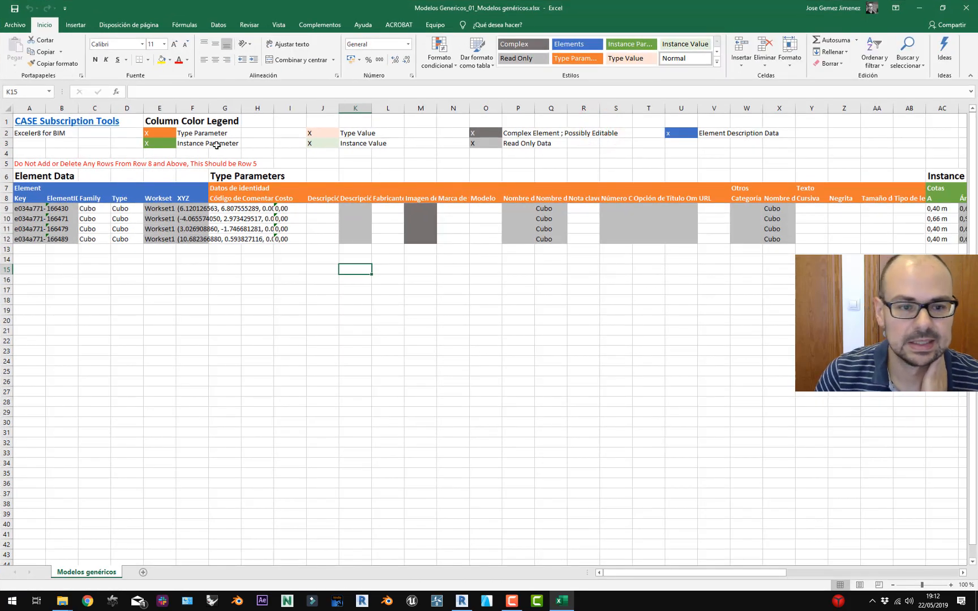
left_click(187, 132)
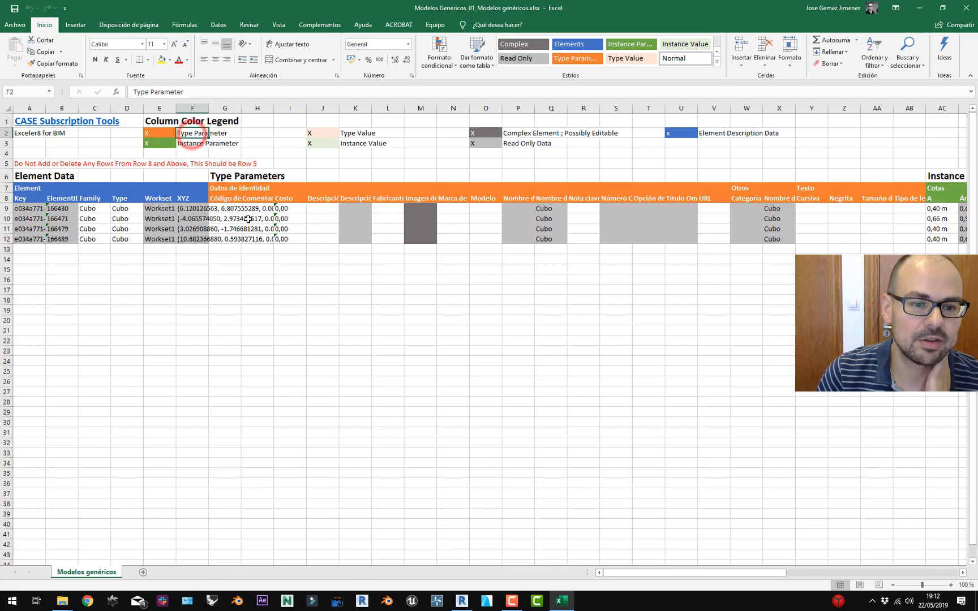
double_click(242, 107)
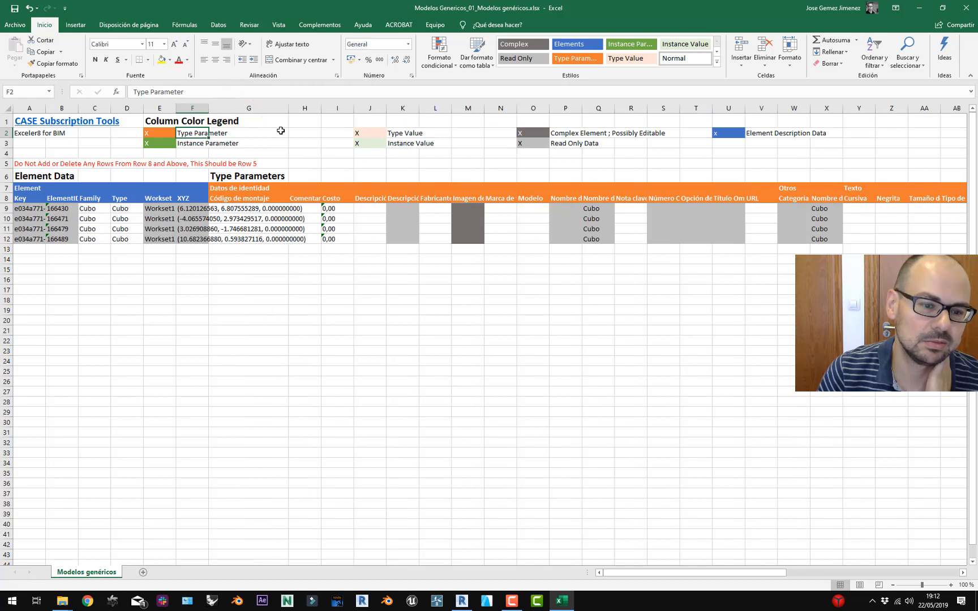
double_click(208, 108)
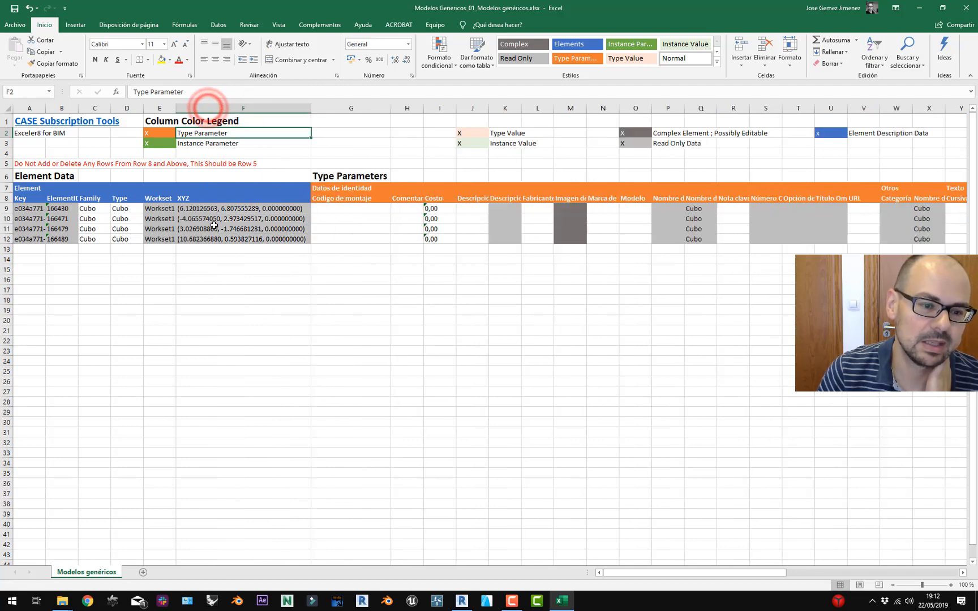
double_click(45, 108)
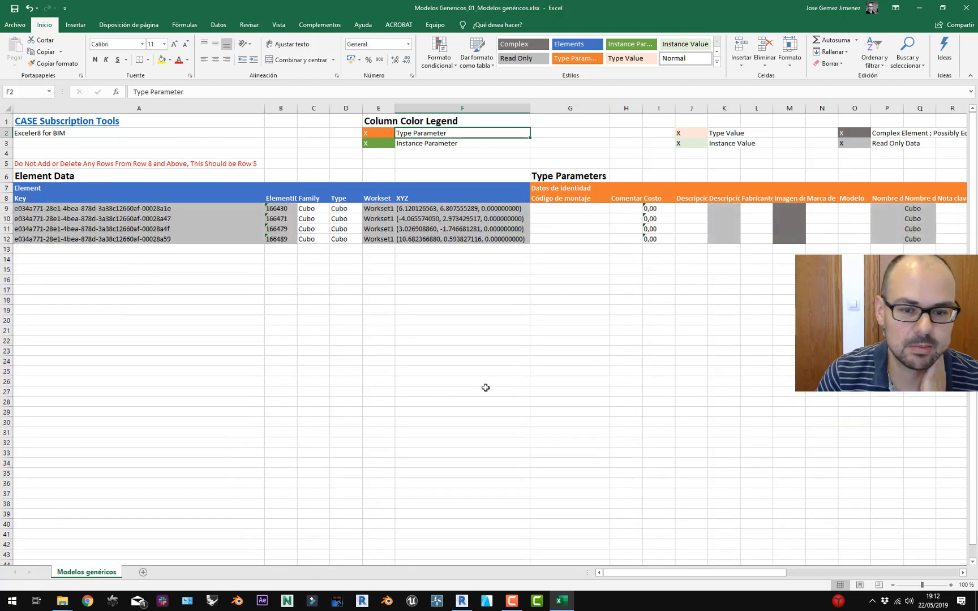
Scroll across the type and instance parameters, then switch back to Revit.
left_click_drag(651, 571, 728, 573)
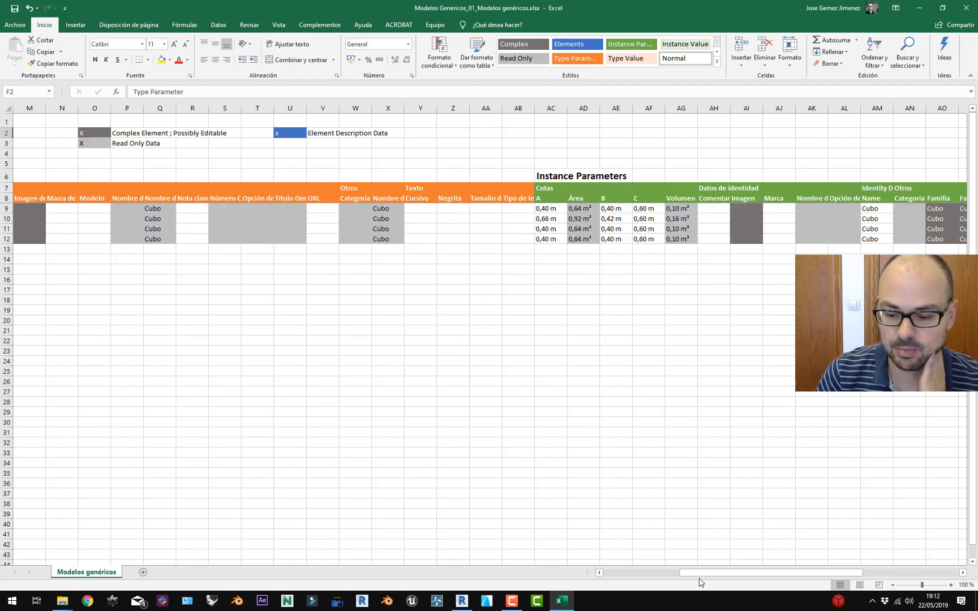
left_click_drag(694, 573, 625, 572)
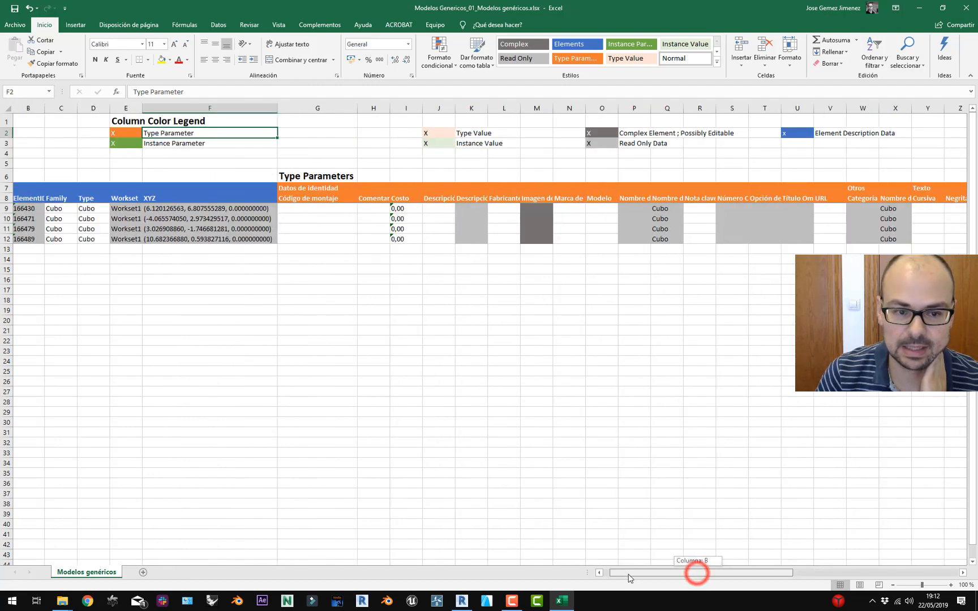
left_click(128, 144)
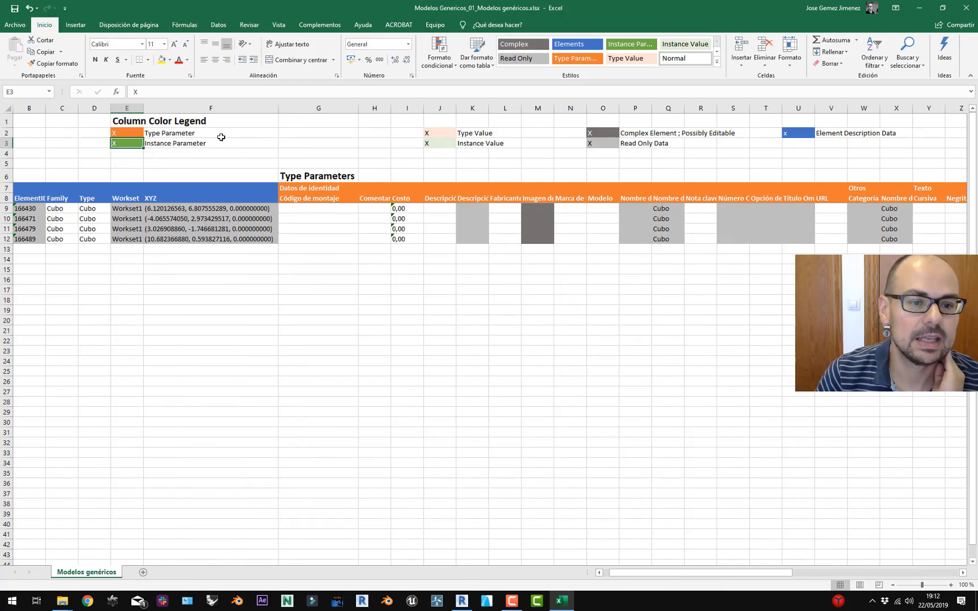
left_click_drag(701, 573, 798, 569)
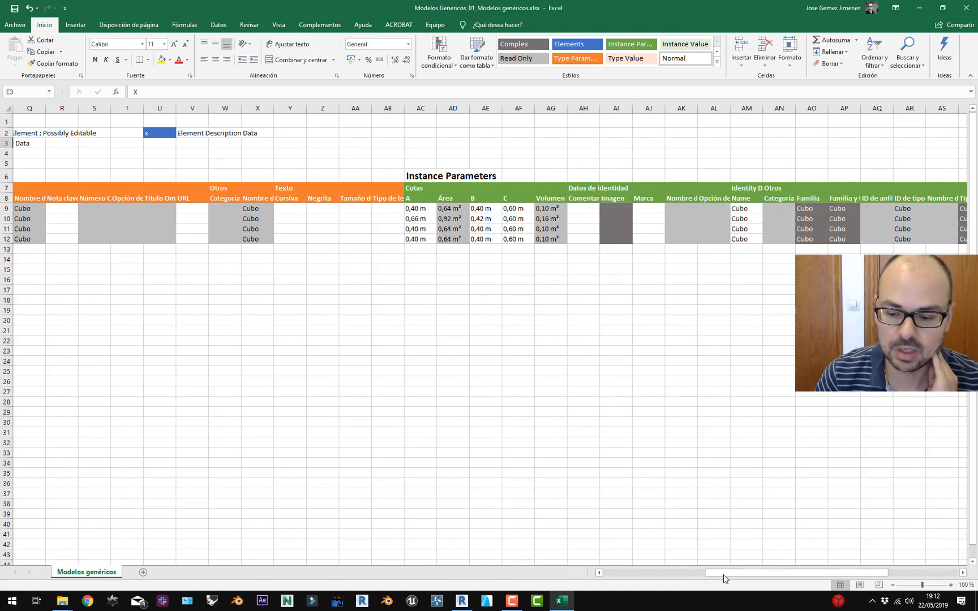
mouse_move(724, 574)
left_mouse_down()
mouse_move(618, 579)
mouse_move(633, 570)
mouse_move(611, 565)
mouse_move(720, 565)
left_mouse_up()
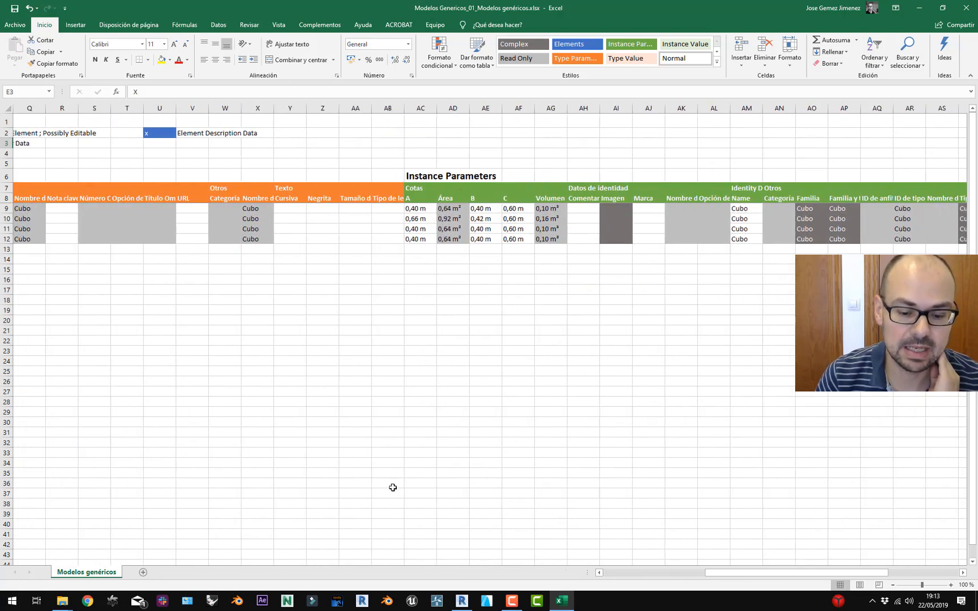
left_click(462, 600)
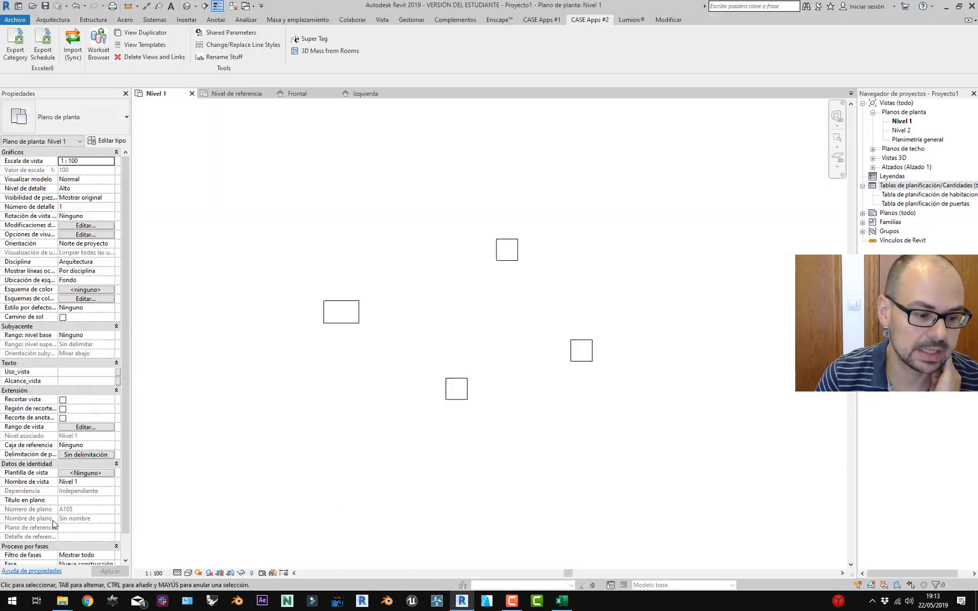
Return to the Excel workbook, scroll to Instance Parameters, and select cell AC9.
left_click(562, 601)
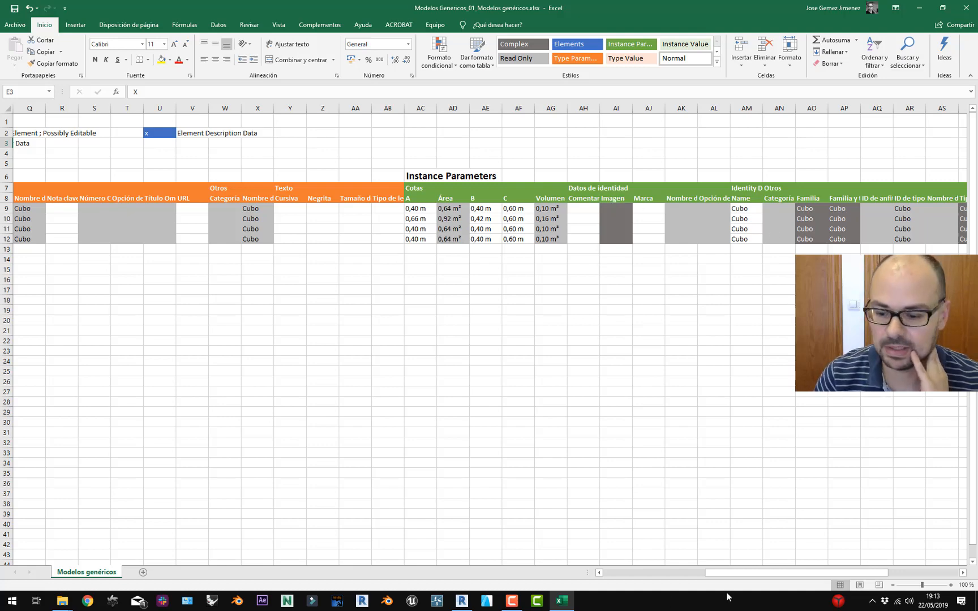
left_click_drag(722, 571, 652, 571)
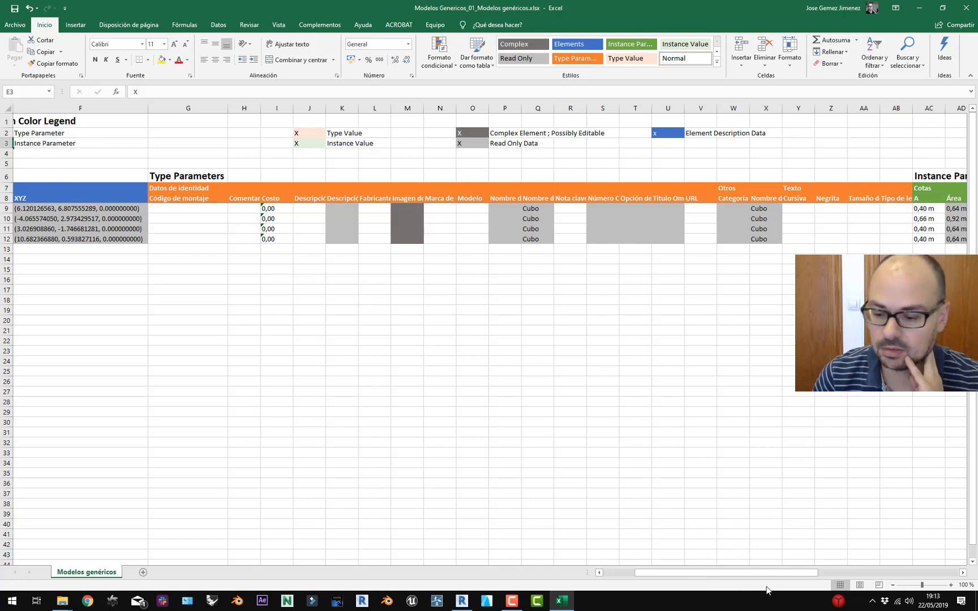
left_click_drag(775, 571, 893, 583)
left_click(230, 209)
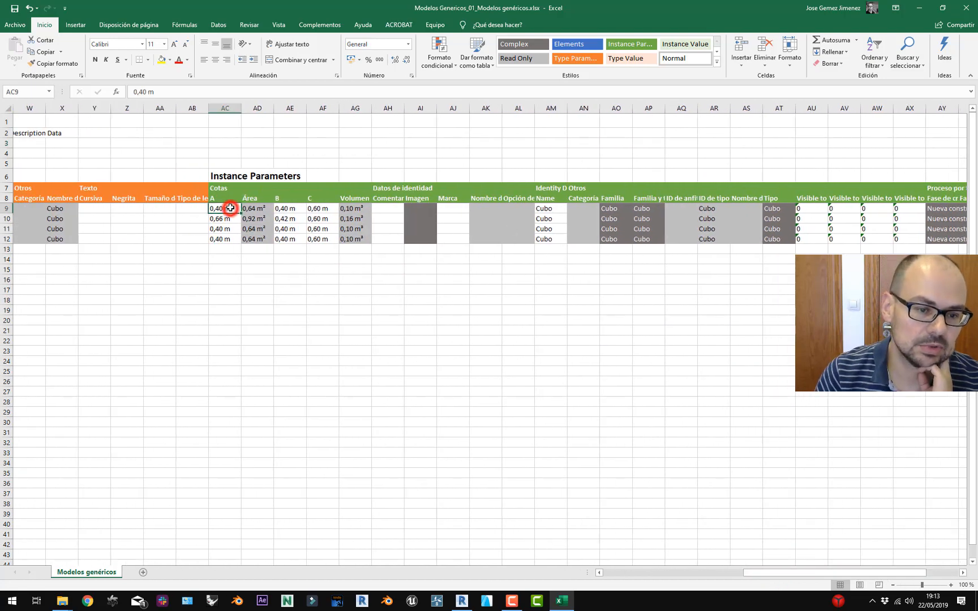
Enter test values 1 in AG21 and a in AG22, then reselect cell AC9.
double_click(223, 207)
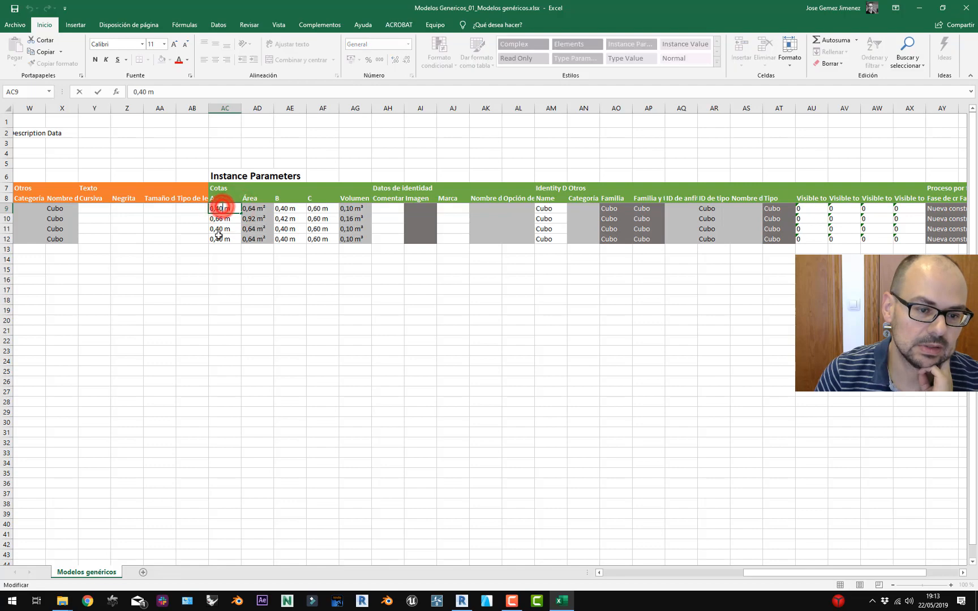
left_click(222, 208)
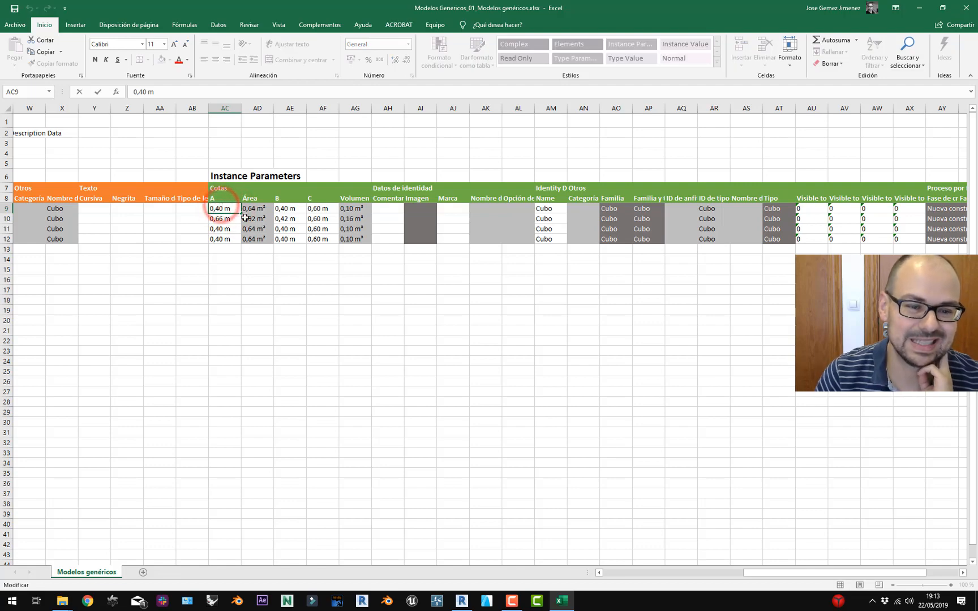
left_click(357, 327)
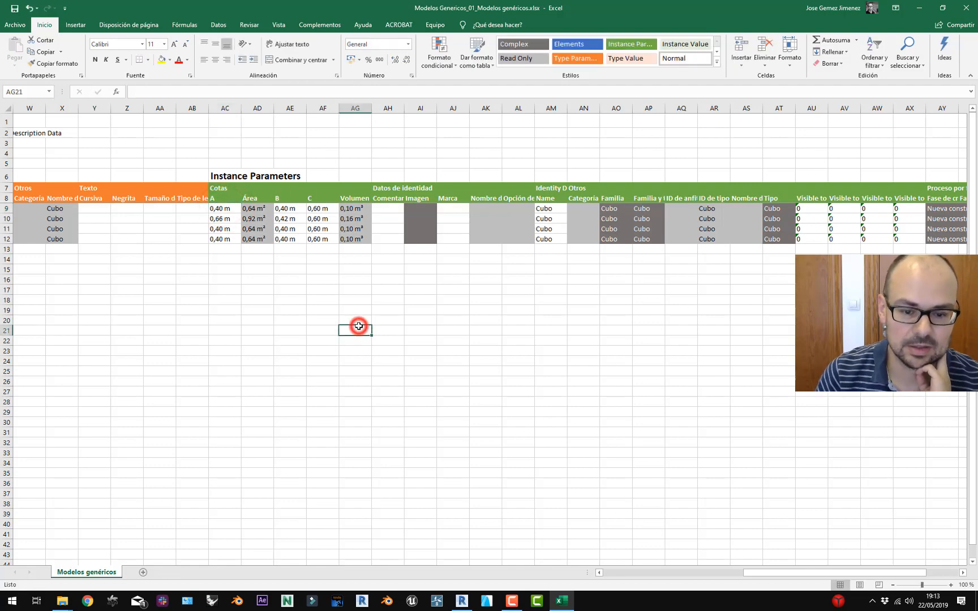
key("Return")
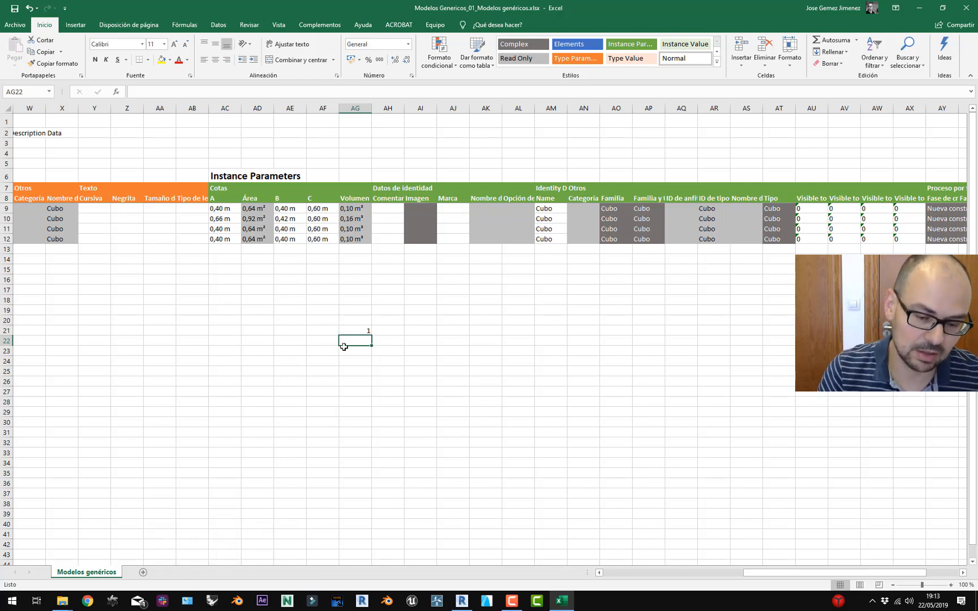
type("3")
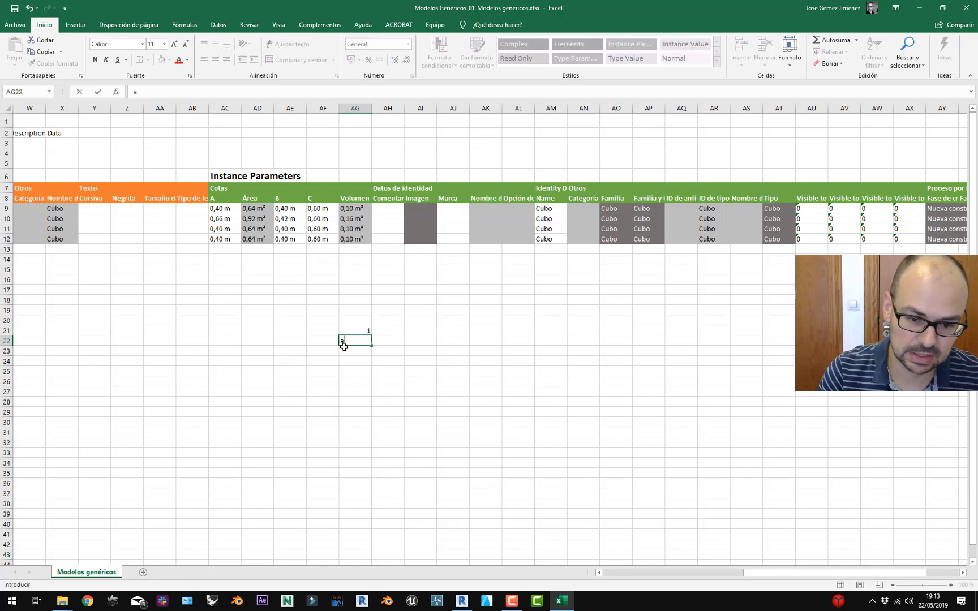
key("Return")
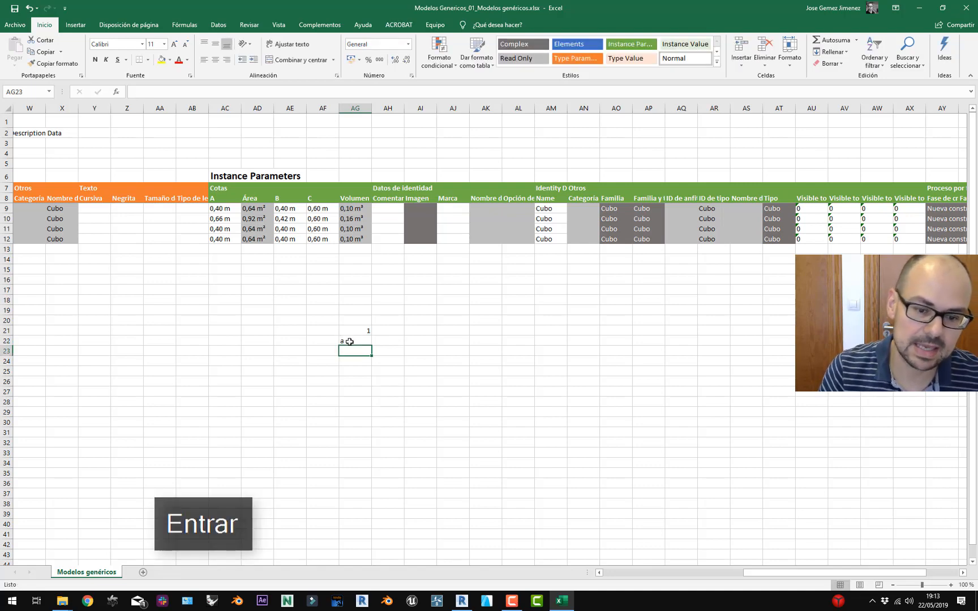
left_click(350, 340)
left_click(350, 334)
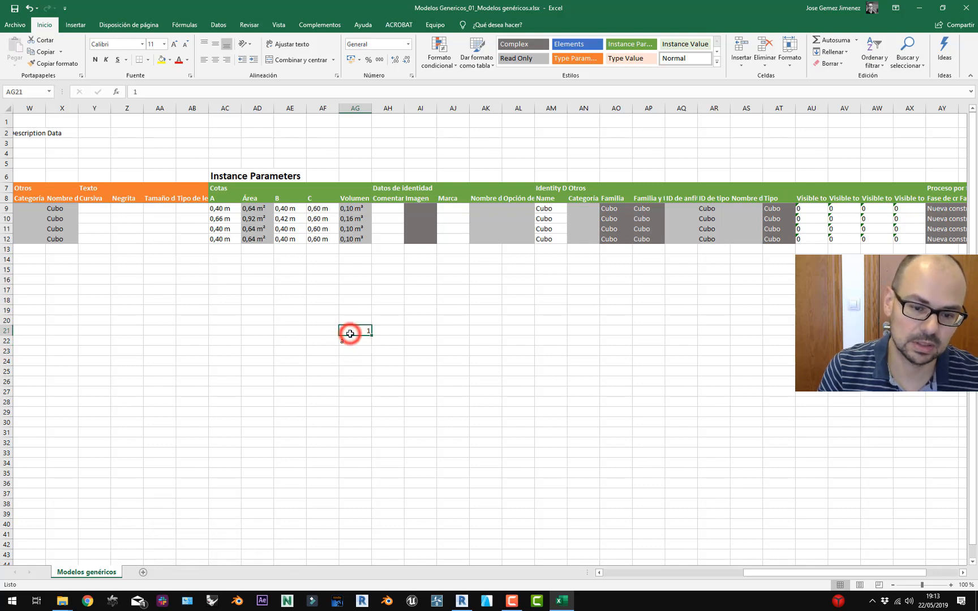
left_click(234, 209)
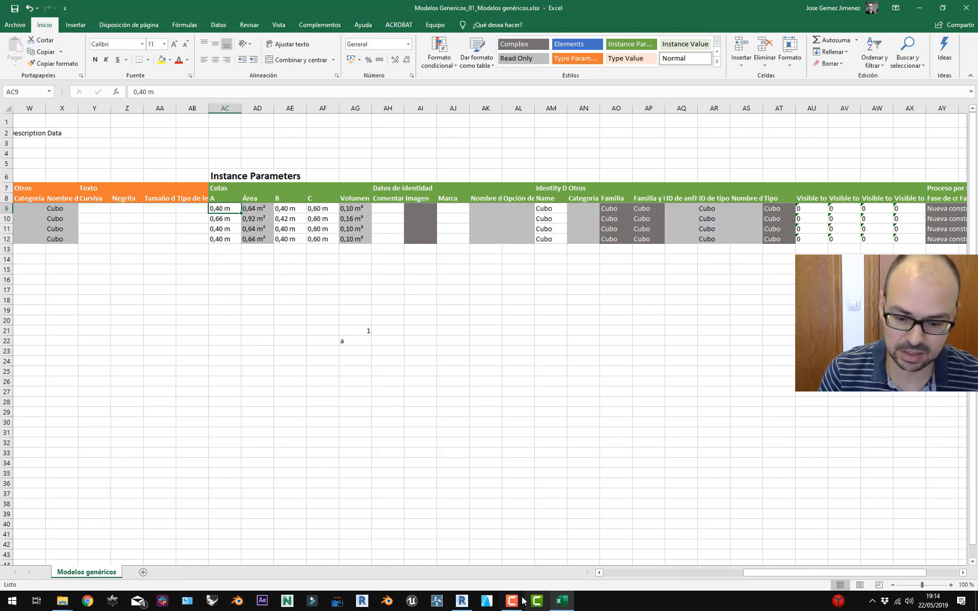
left_click(462, 601)
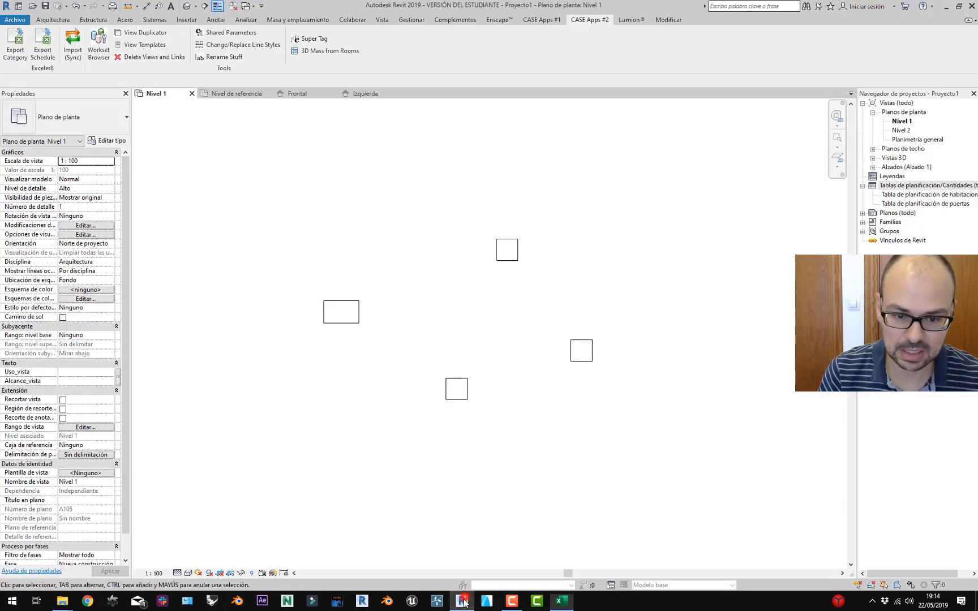
left_click(16, 45)
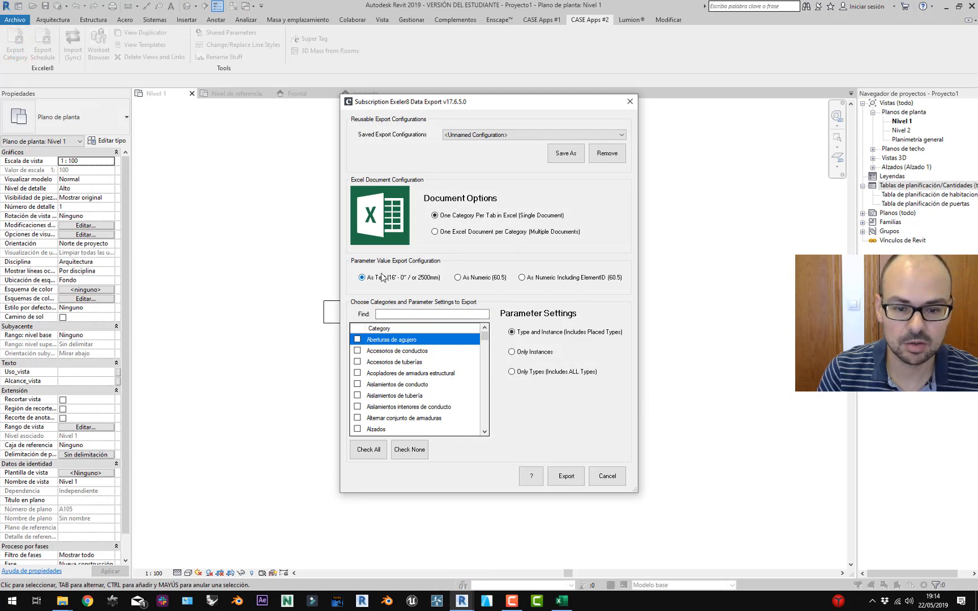
left_click(605, 477)
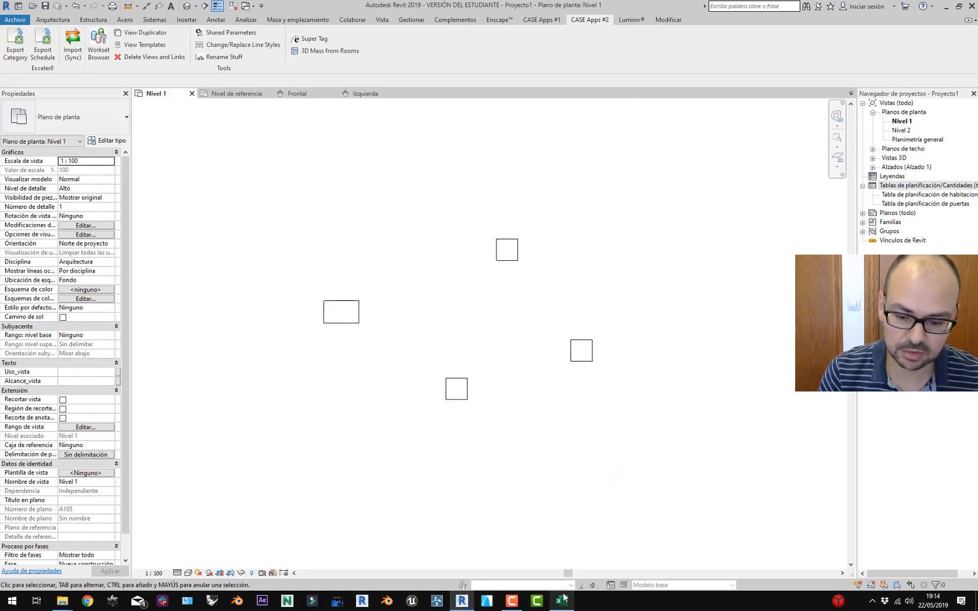
left_click(564, 599)
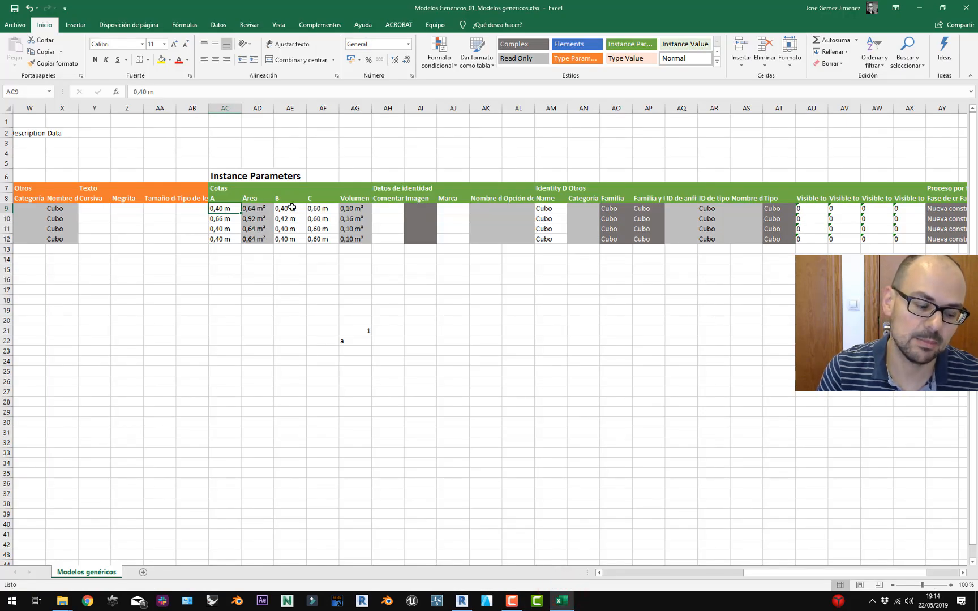
Enter the first cube's dimensions in row 9: A 5 m, B 2 m, C 1 m.
left_click(350, 339)
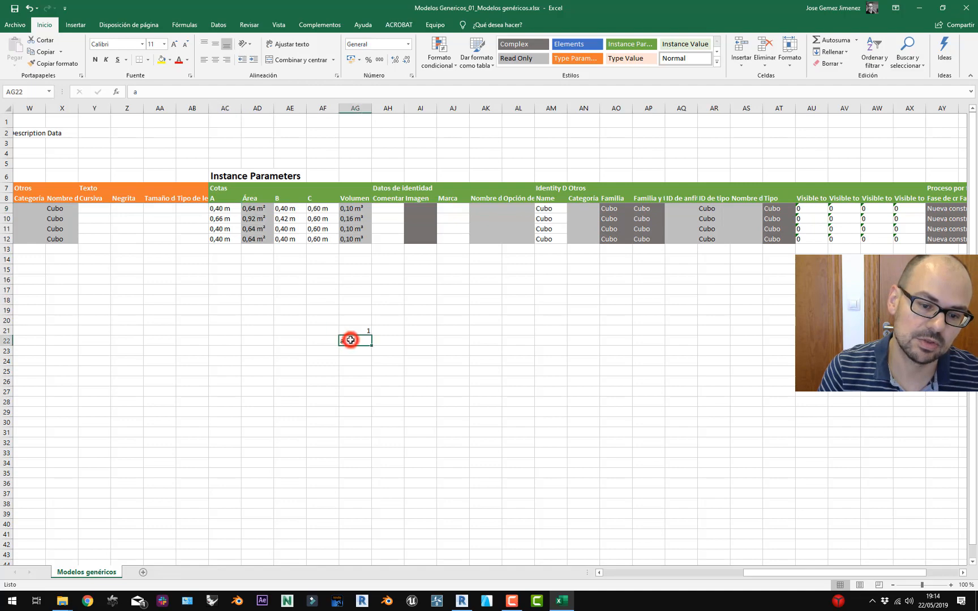
left_click(381, 344)
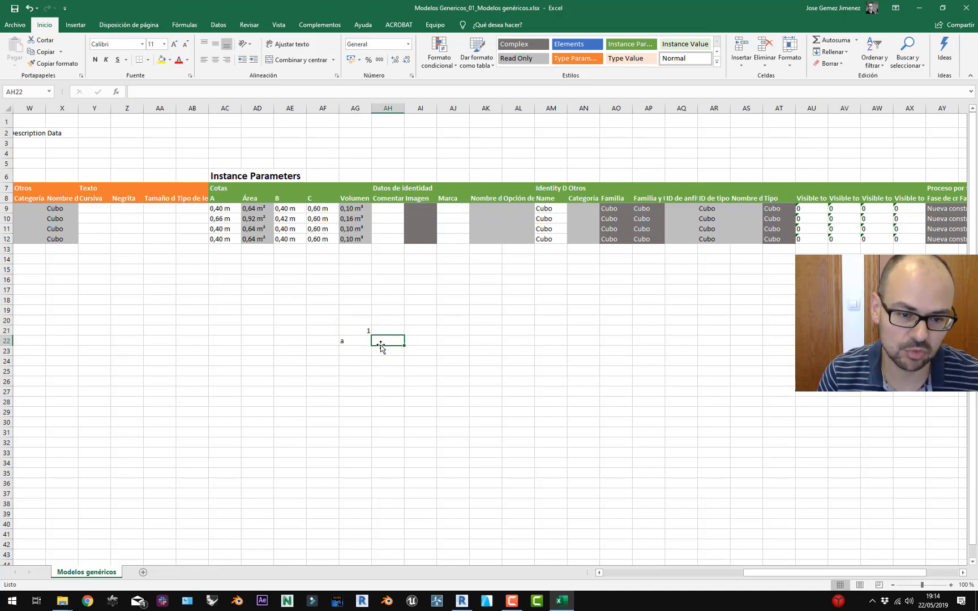
left_click(221, 211)
double_click(222, 208)
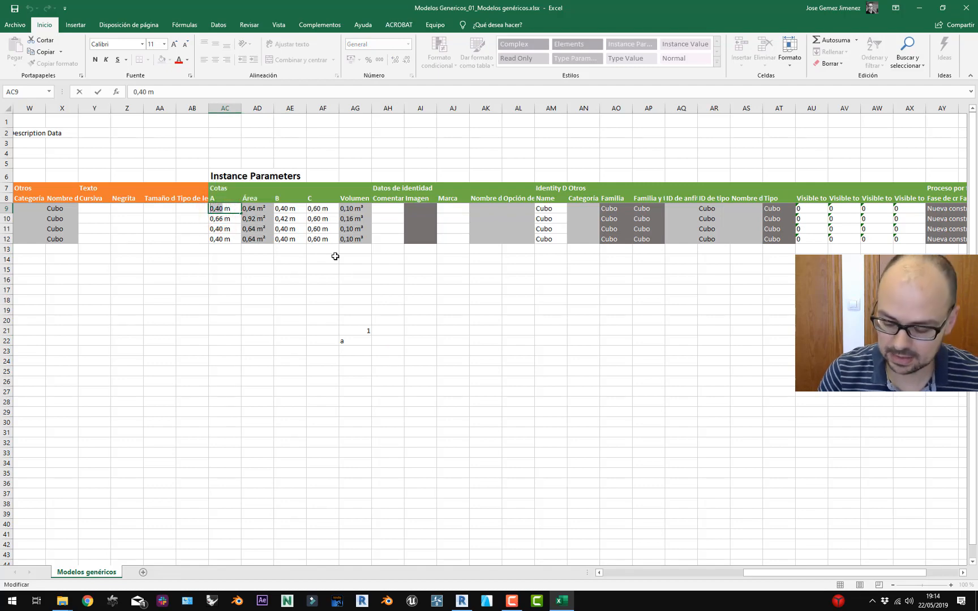
type("5")
left_click(286, 208)
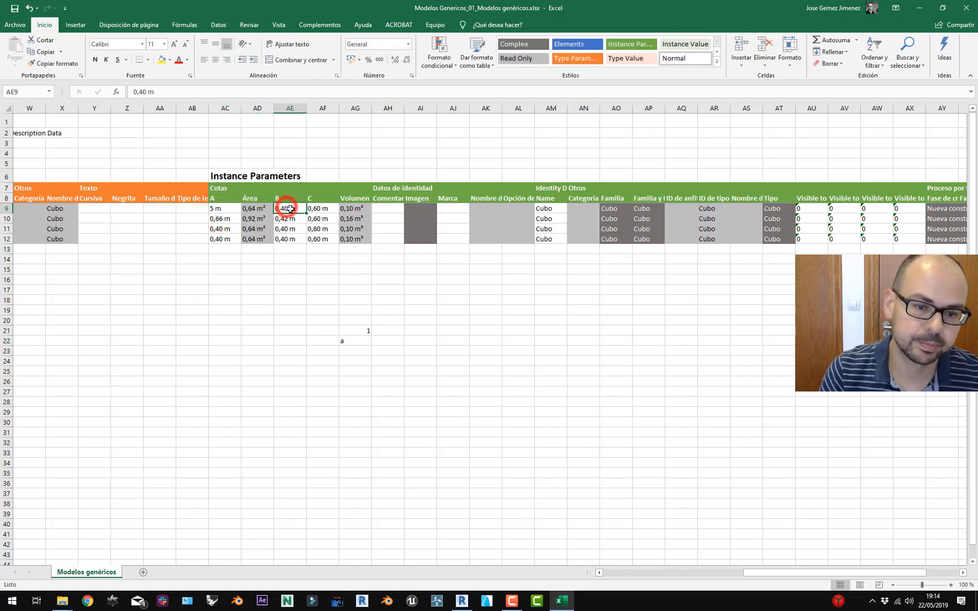
double_click(285, 206)
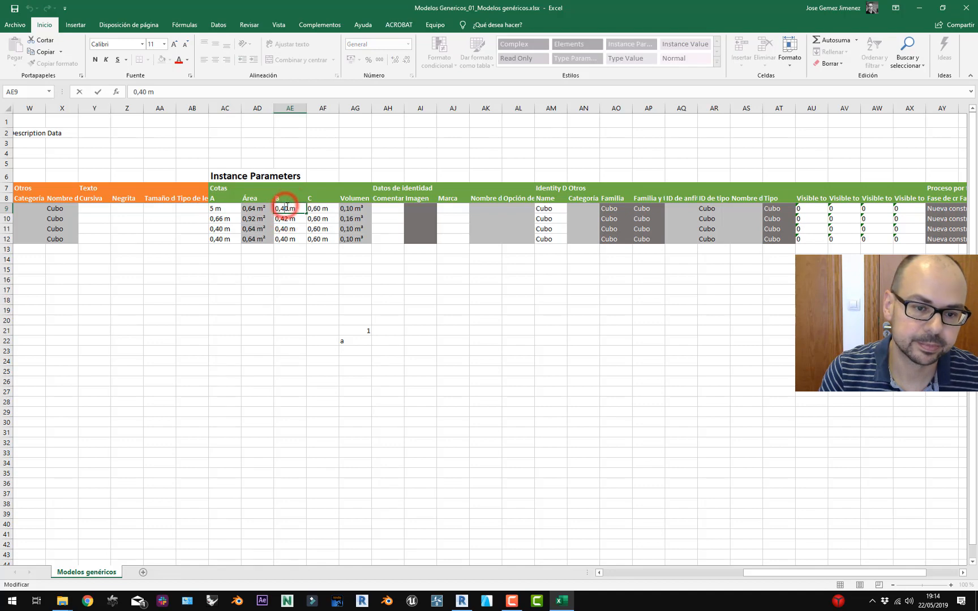
double_click(286, 207)
type("2")
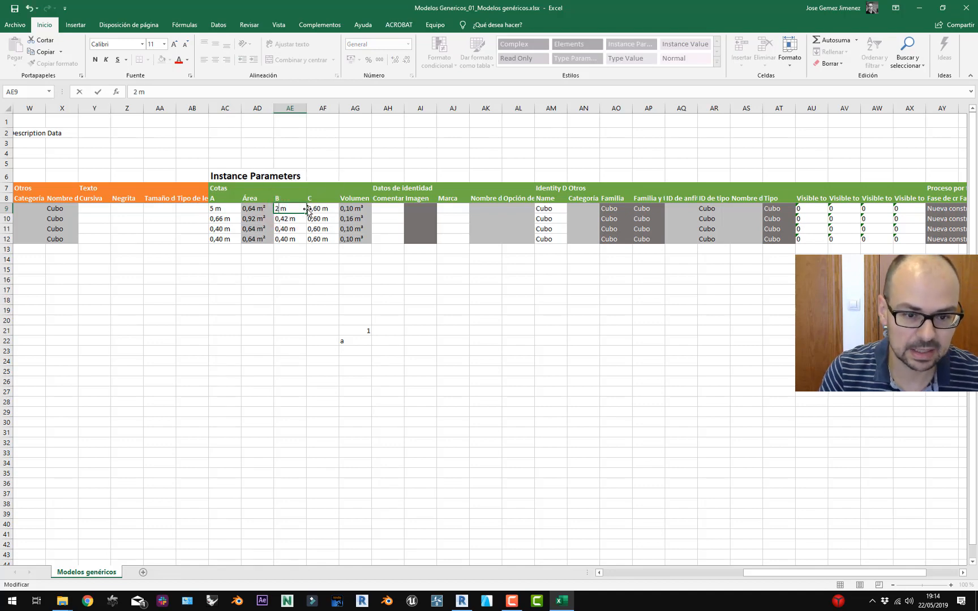
left_click(319, 207)
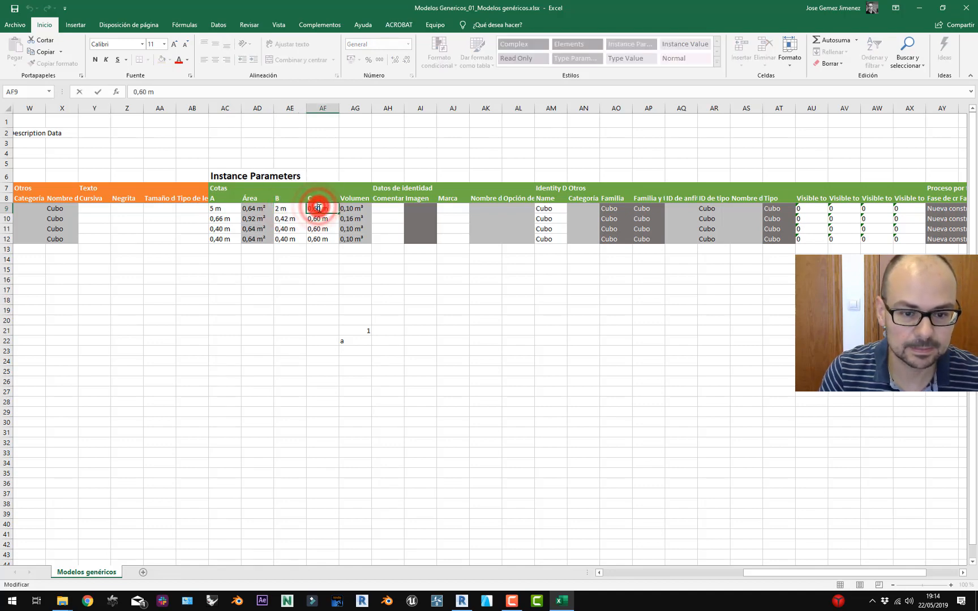
double_click(319, 207)
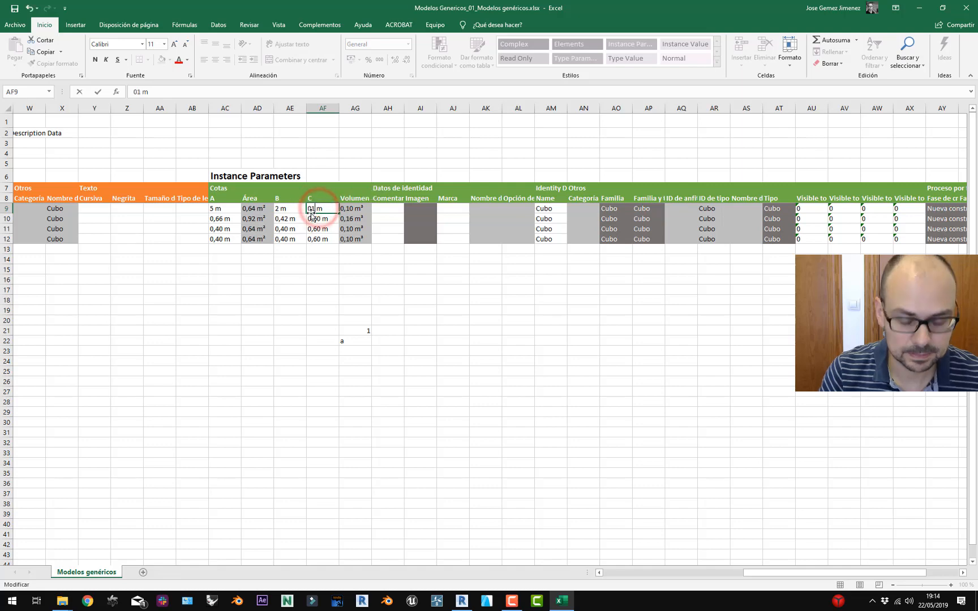
key("BackSpace")
key("BackSpace")
key("BackSpace")
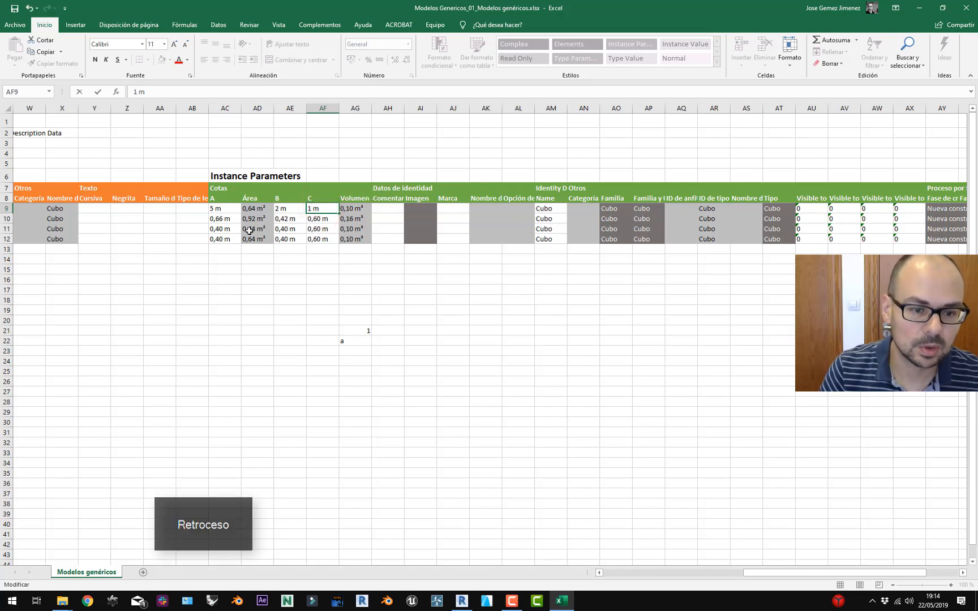
Set the other cubes' A to 2,66, 3,40, 1,40 m and B to 3,40, 5,40 m.
left_click(214, 229)
double_click(214, 229)
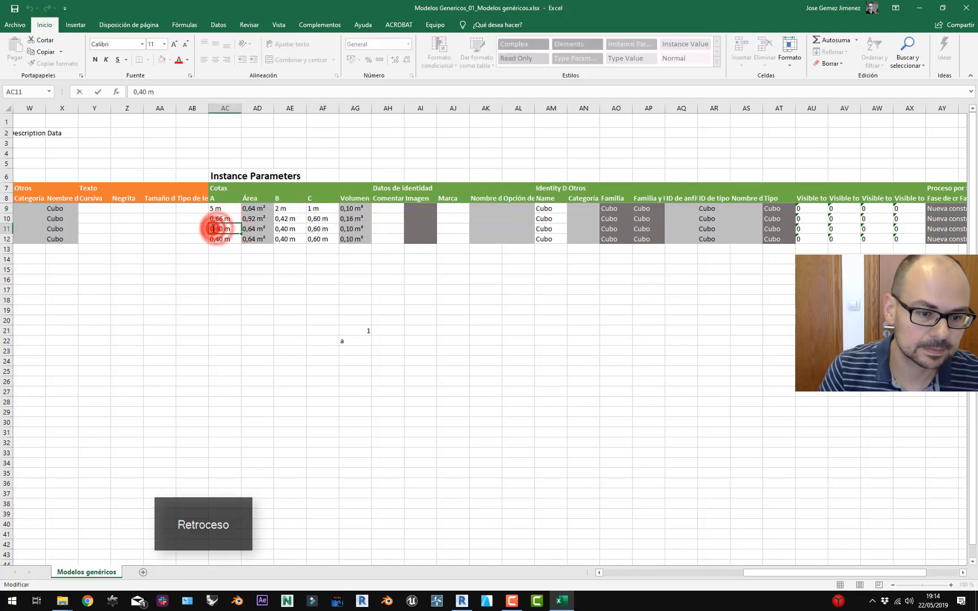
type("3")
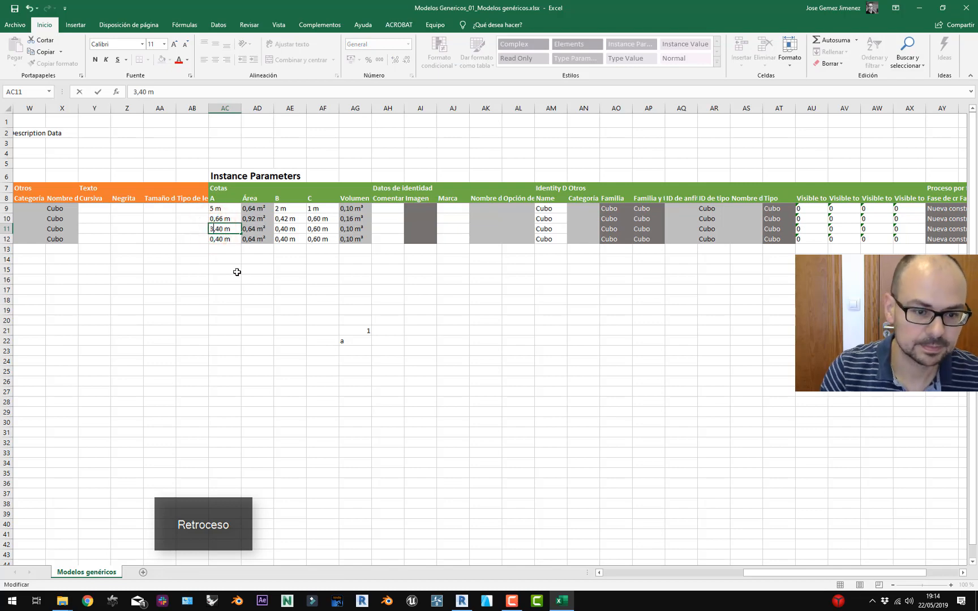
double_click(214, 239)
type("1")
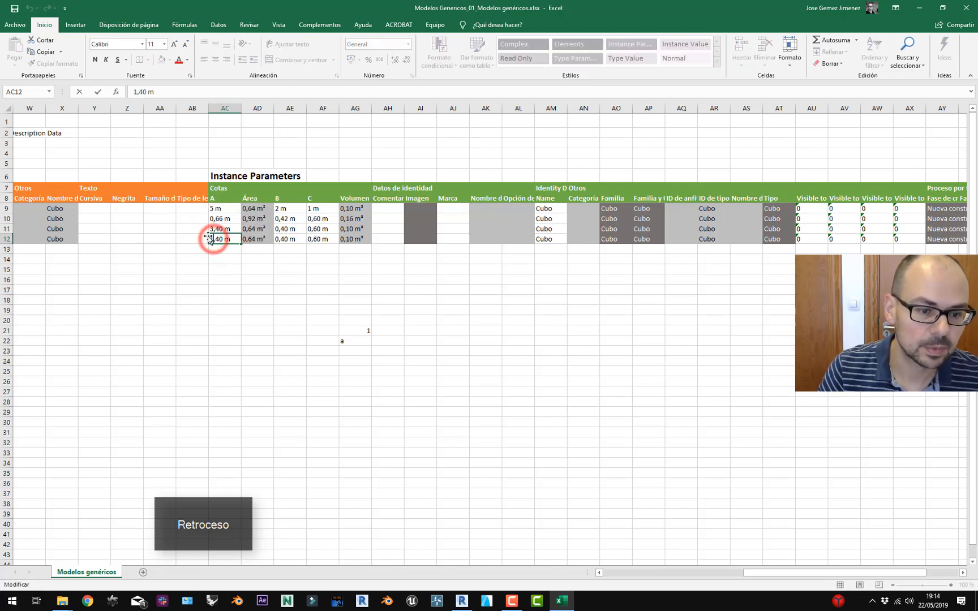
double_click(215, 220)
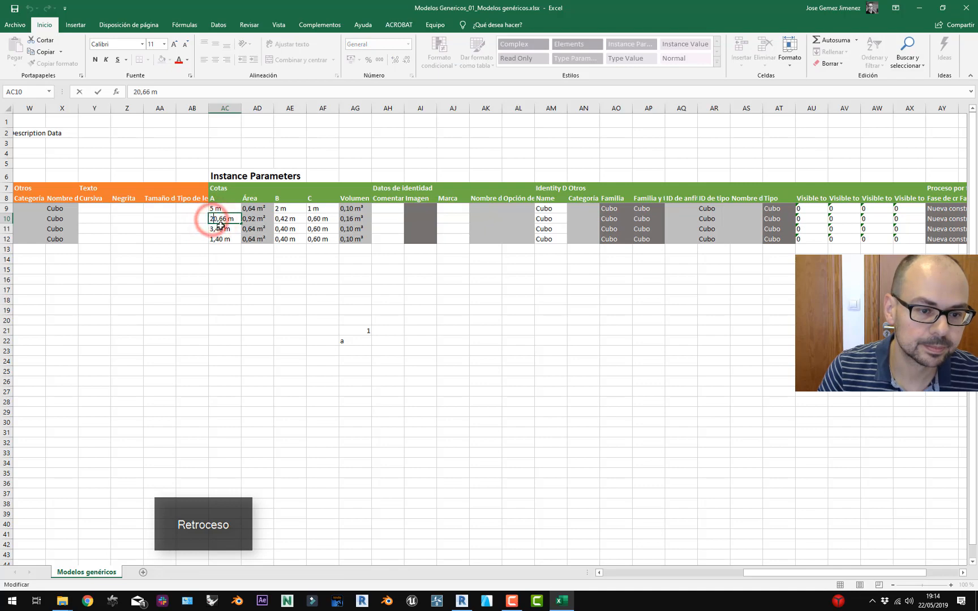
type("2")
key("Delete")
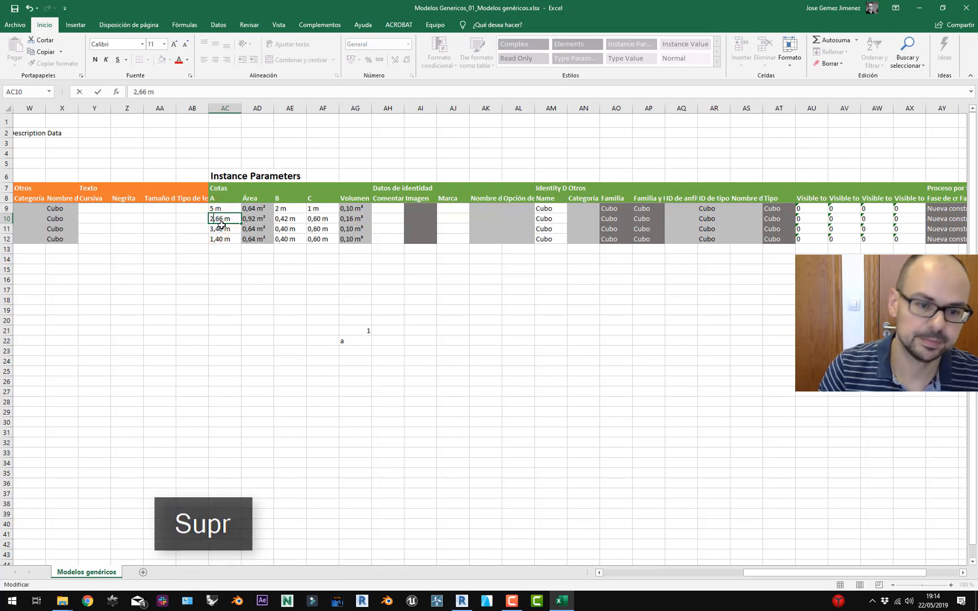
left_click(276, 228)
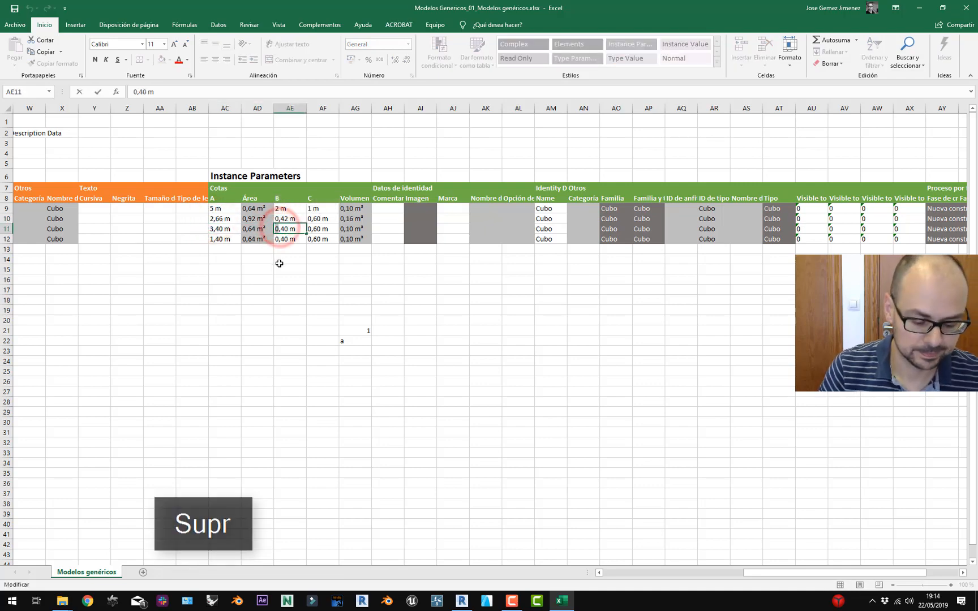
type("3")
left_click(281, 241)
double_click(281, 241)
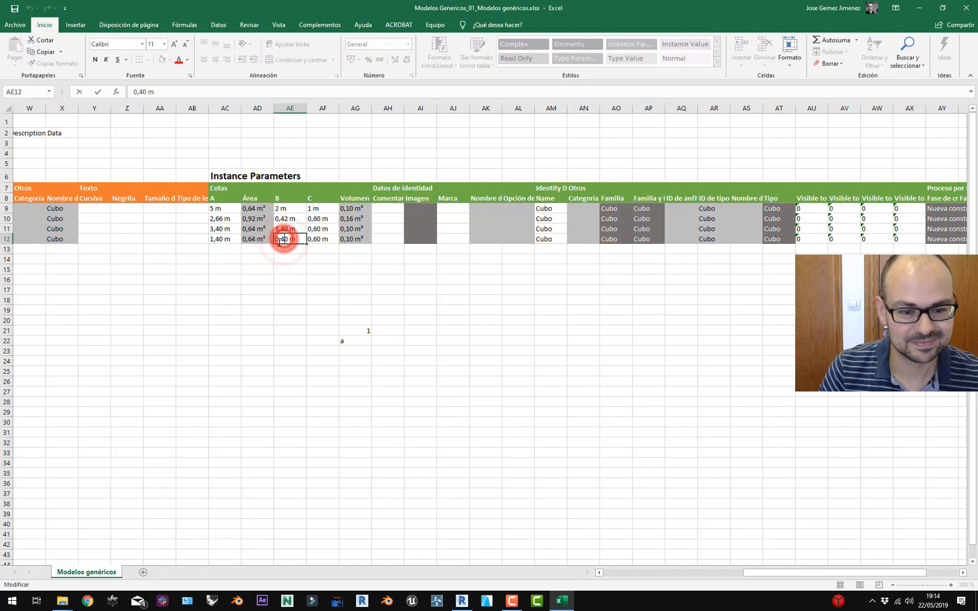
type("5")
left_click(293, 279)
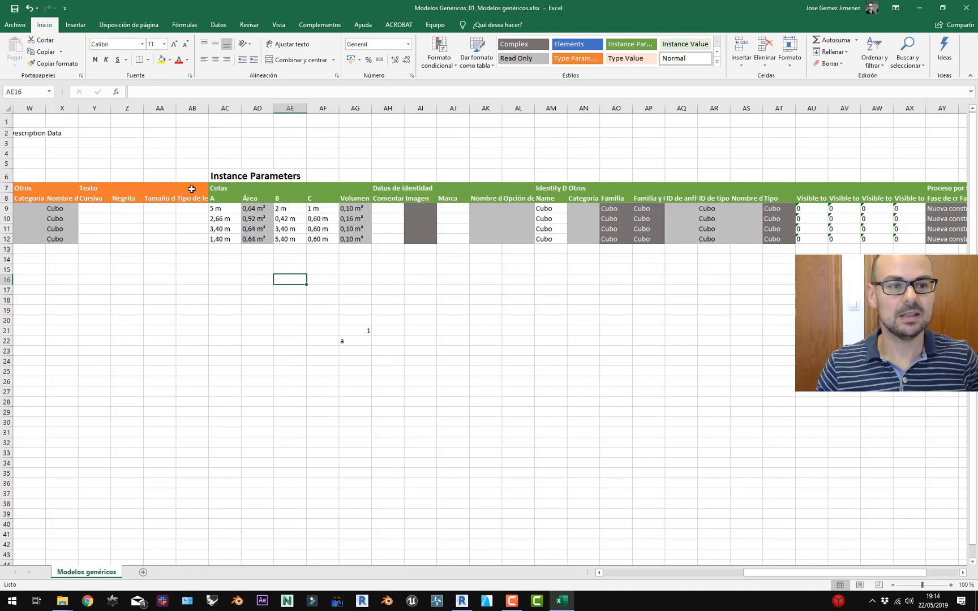
Save the edited workbook through Archivo > Guardar and close Excel.
left_click(16, 26)
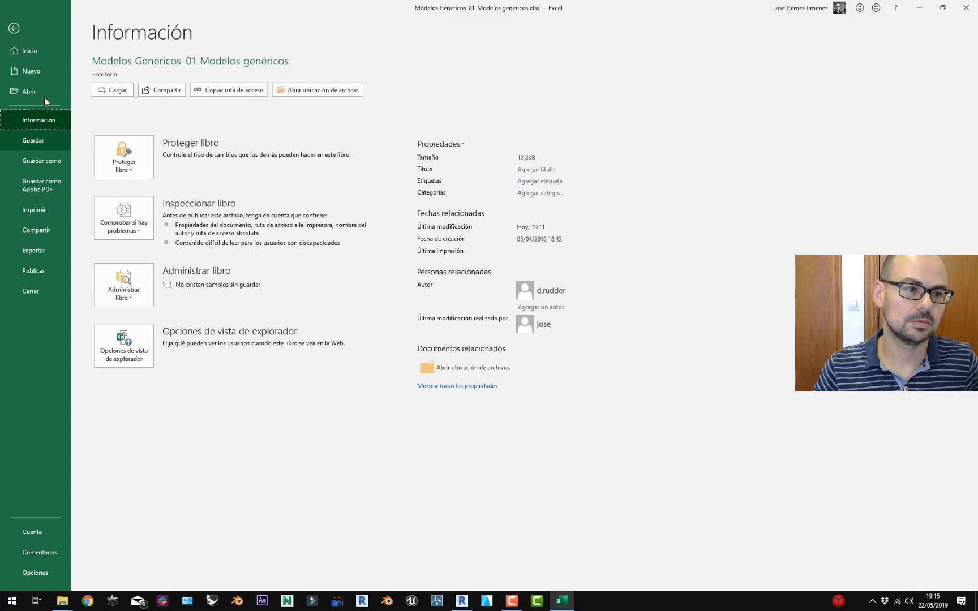
left_click(33, 141)
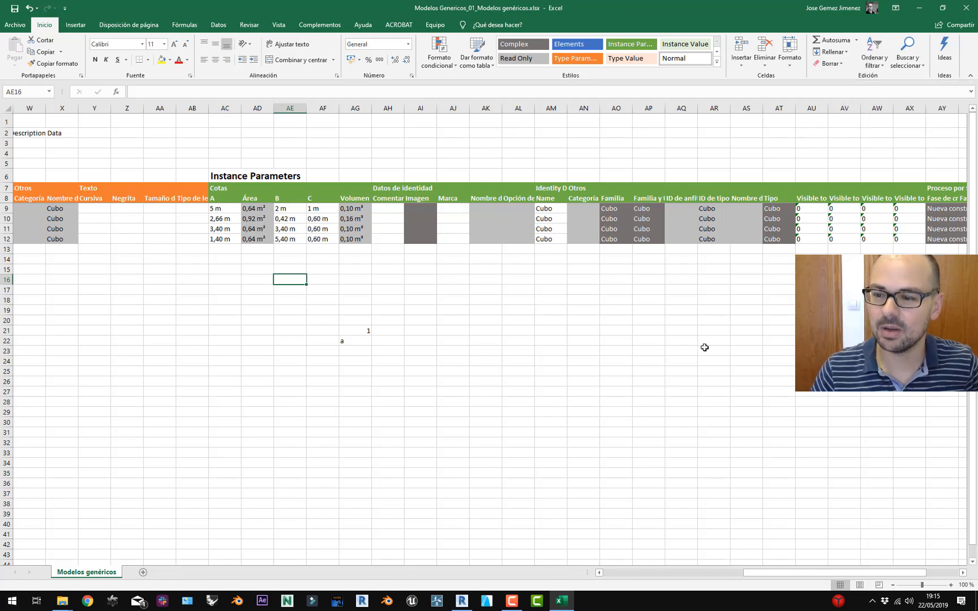
left_click(972, 6)
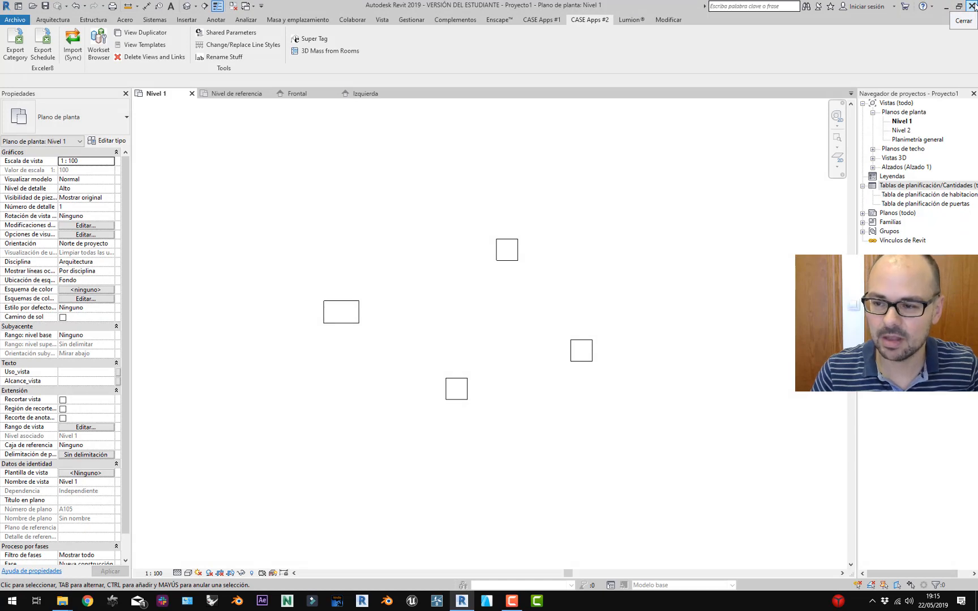
Load Modelos Genericos_01_Modelos genéricos.xlsx into Exceler8 Import (Sync), after one cancelled attempt.
left_click(520, 51)
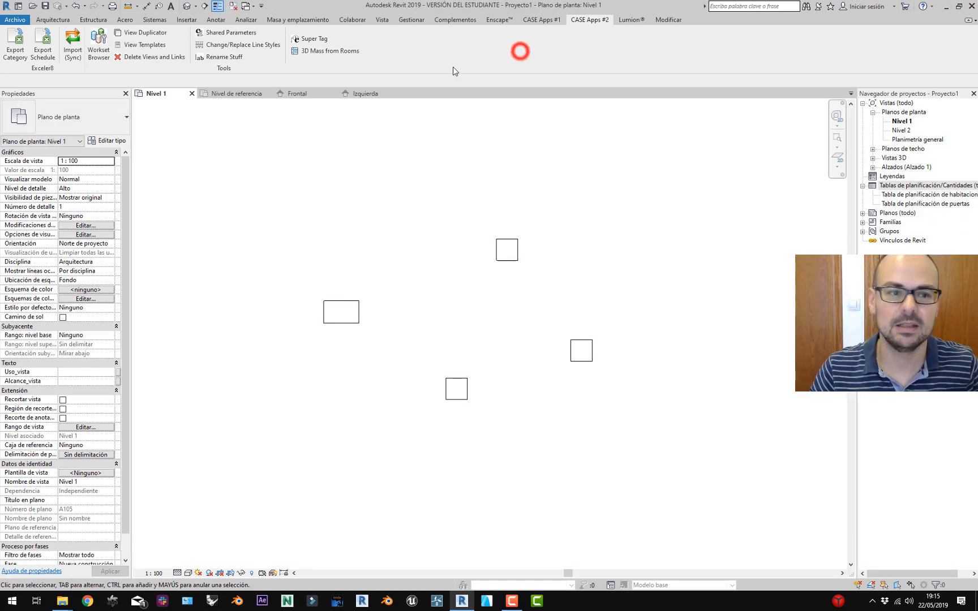
left_click(80, 51)
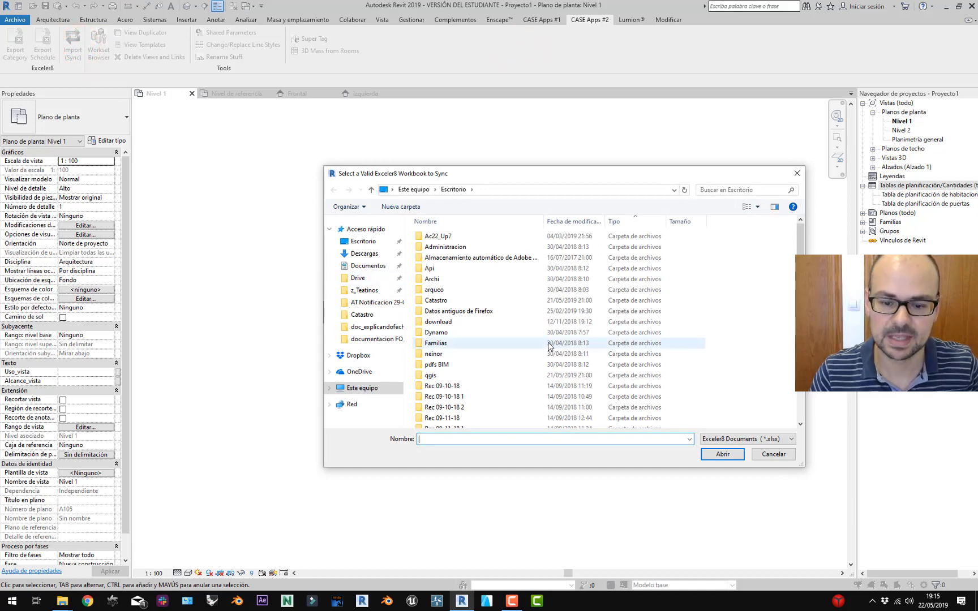
scroll(551, 351, "down", 4)
left_click(470, 423)
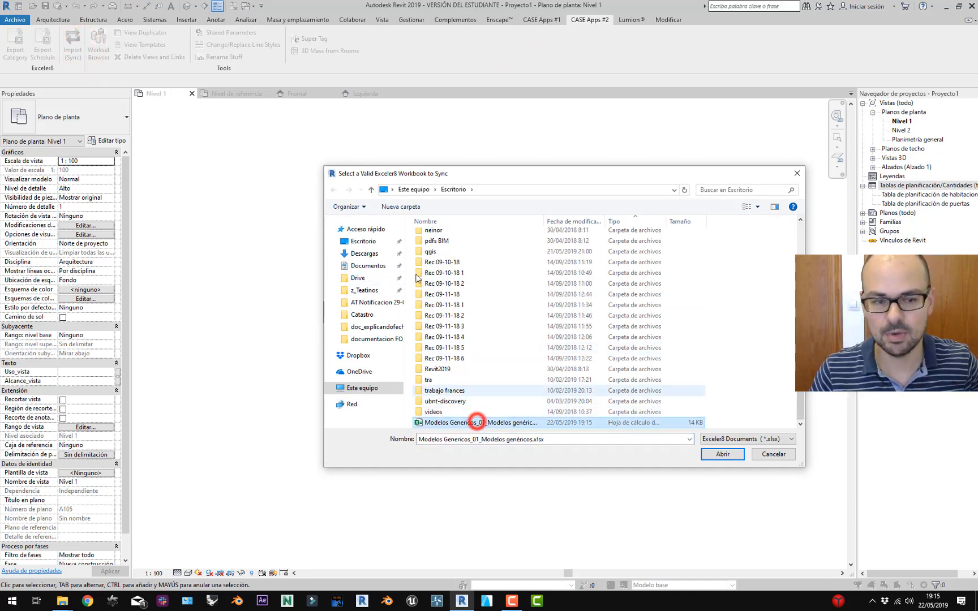
left_click(770, 455)
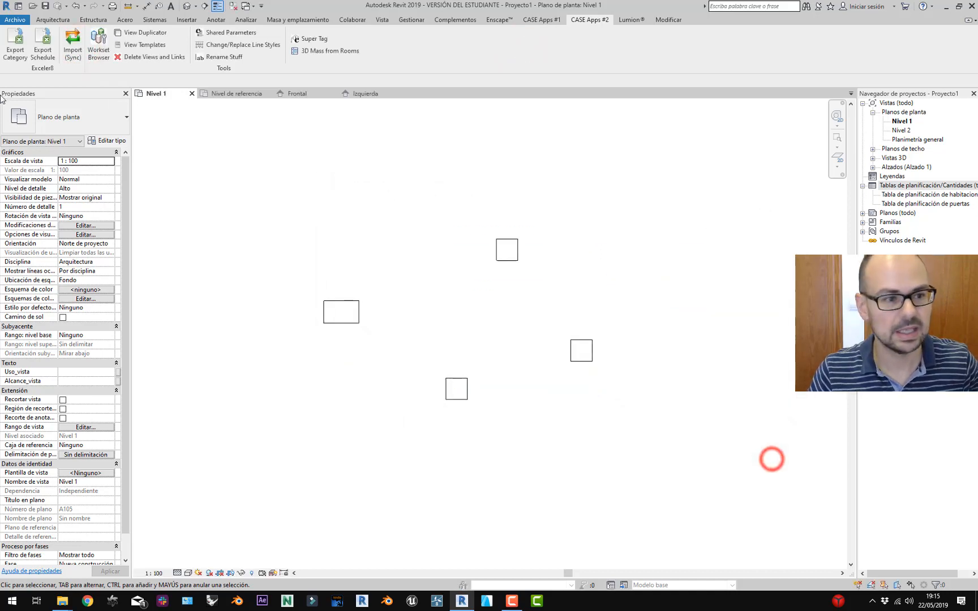
left_click(72, 50)
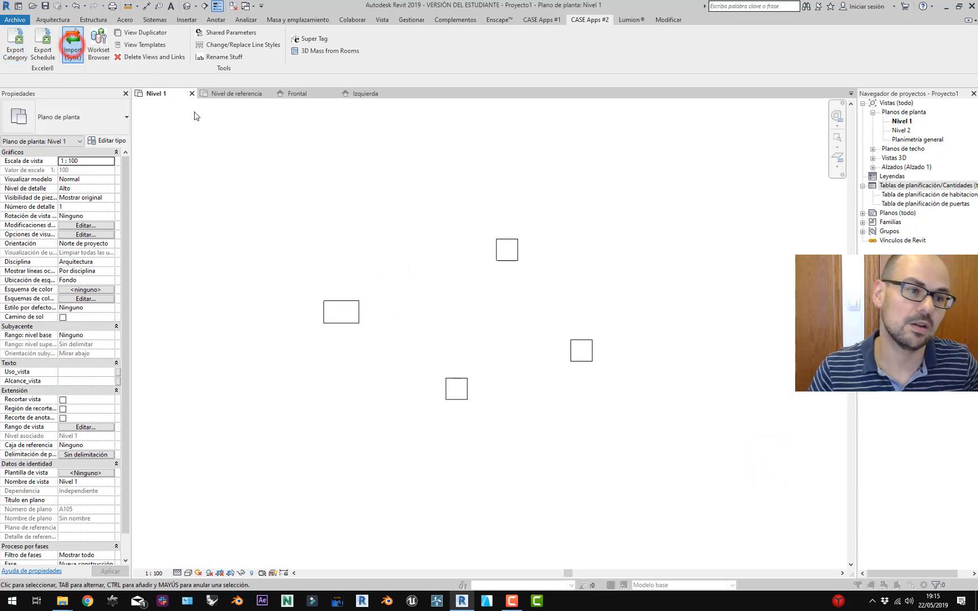
scroll(510, 317, "down", 4)
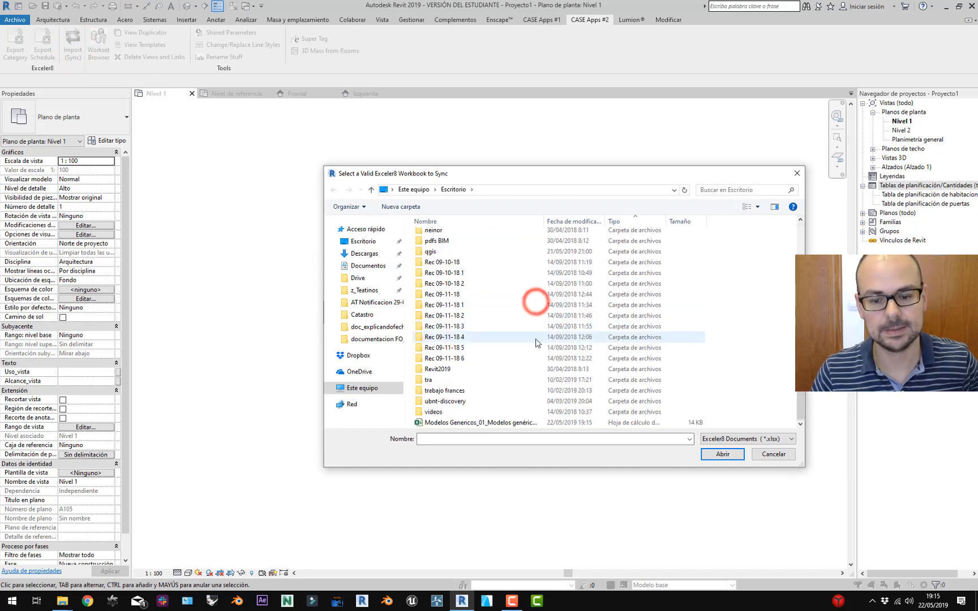
left_click(504, 417)
left_click(504, 421)
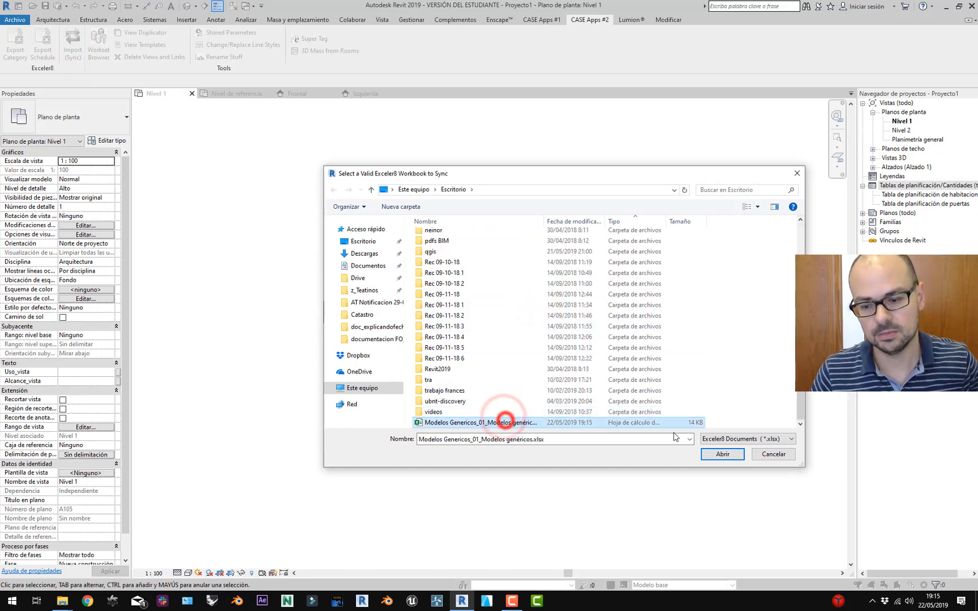
left_click(720, 460)
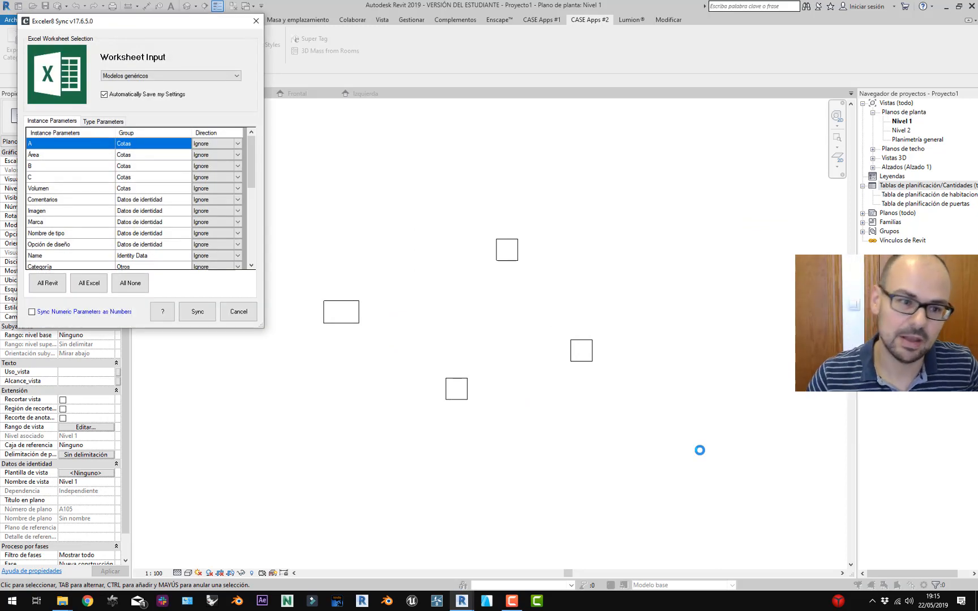
left_click_drag(181, 23, 581, 139)
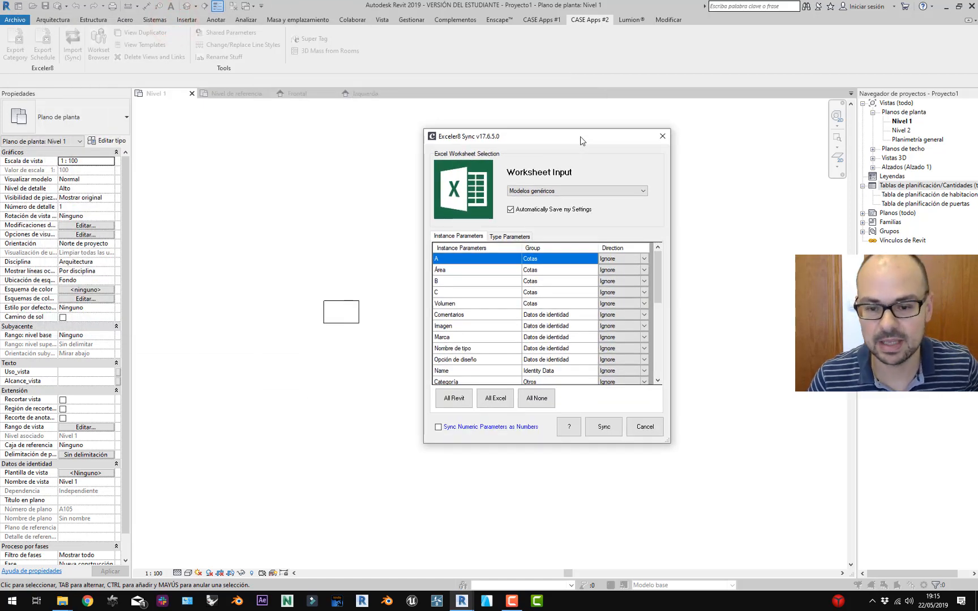
left_click(503, 235)
left_click(468, 238)
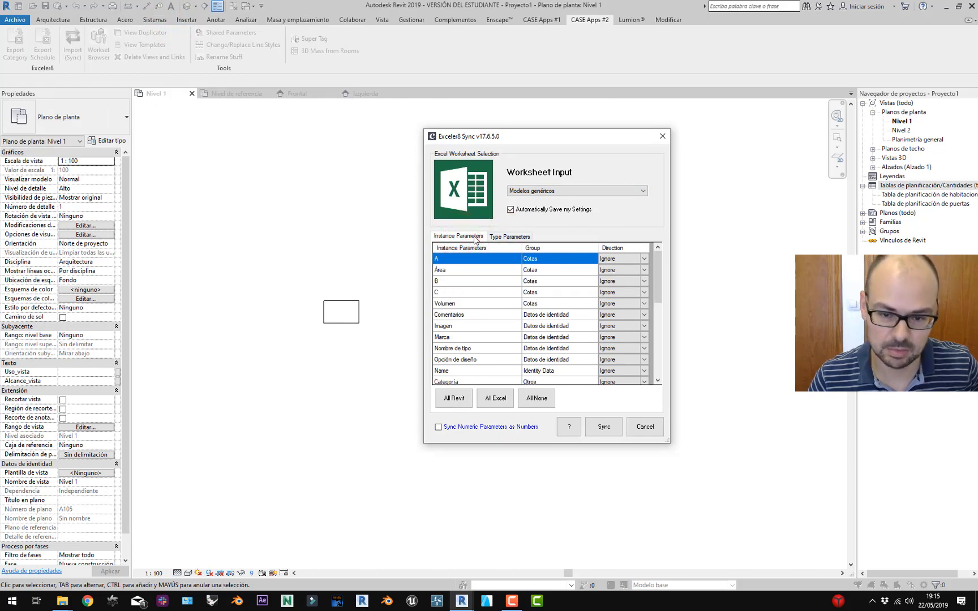
left_click(509, 241)
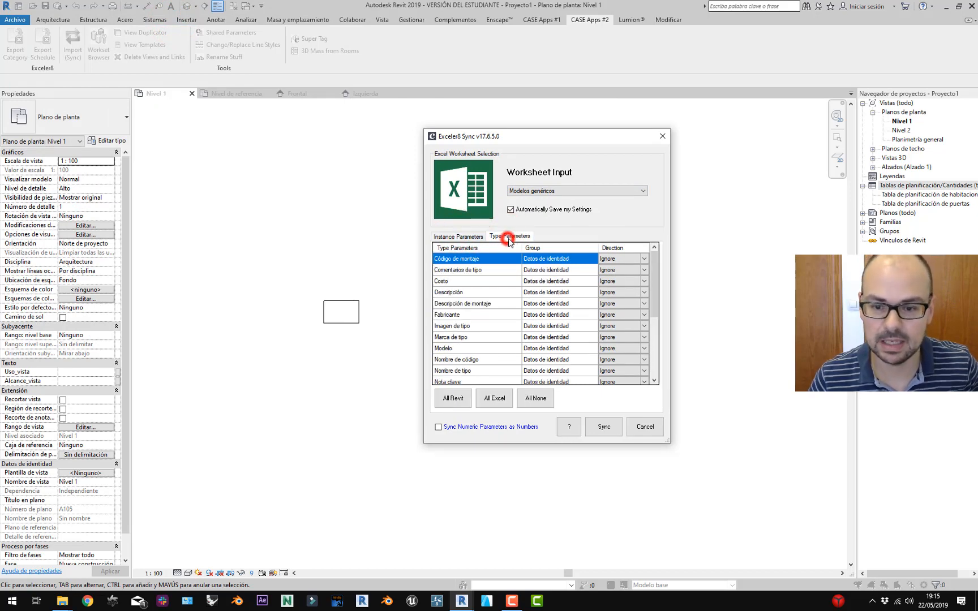
left_click(453, 237)
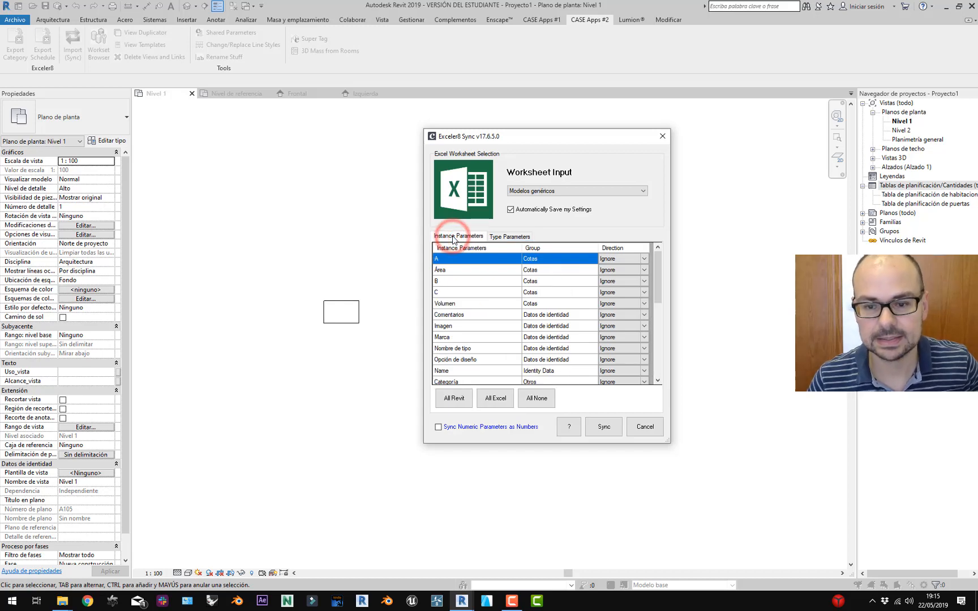
left_click(588, 191)
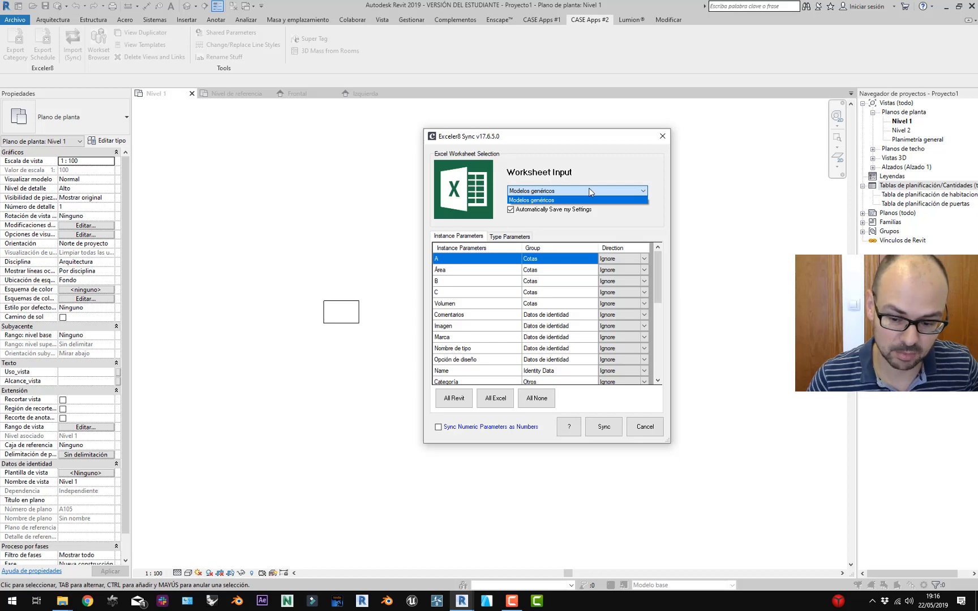
left_click(589, 189)
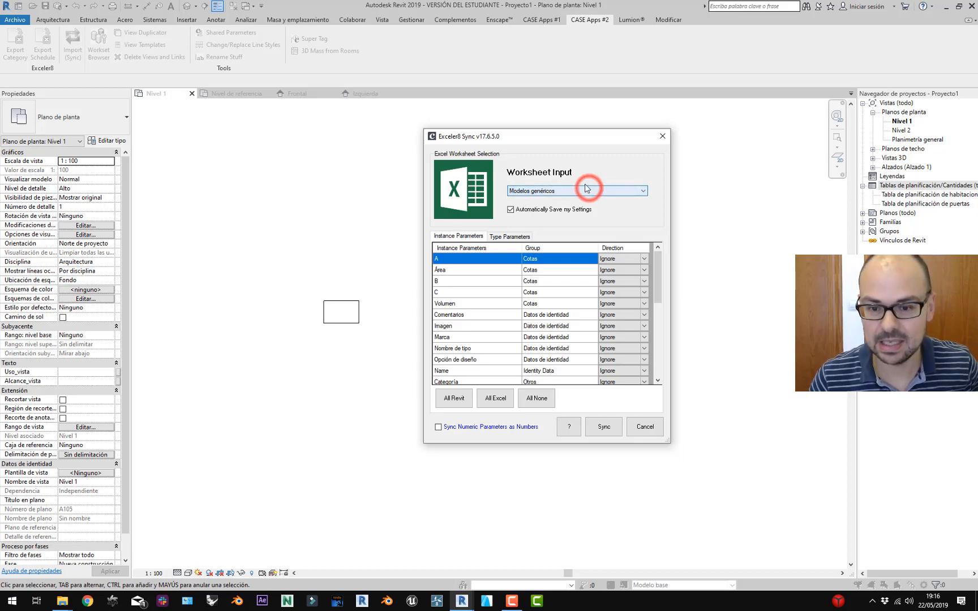
left_click(587, 195)
left_click(594, 199)
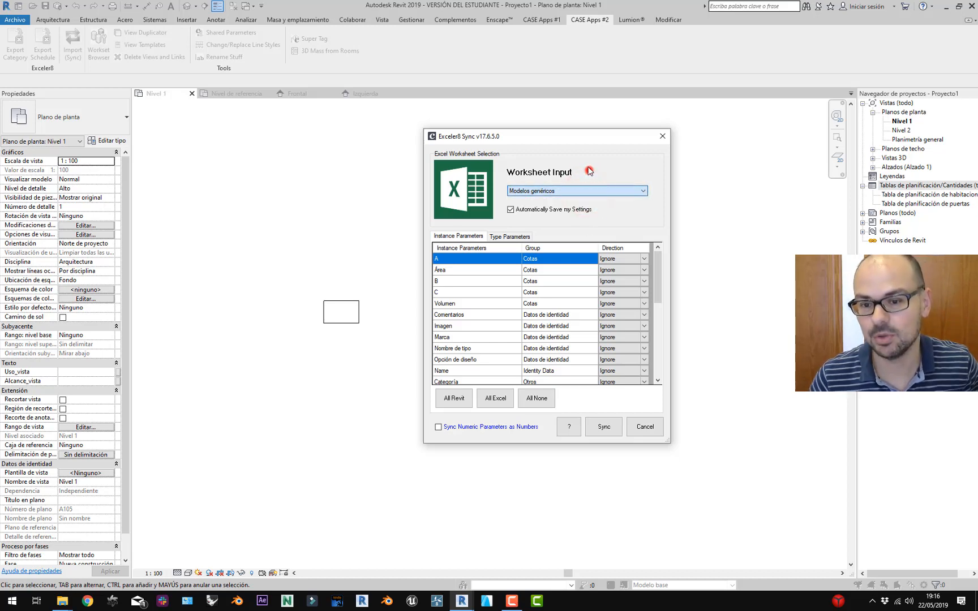
left_click(589, 168)
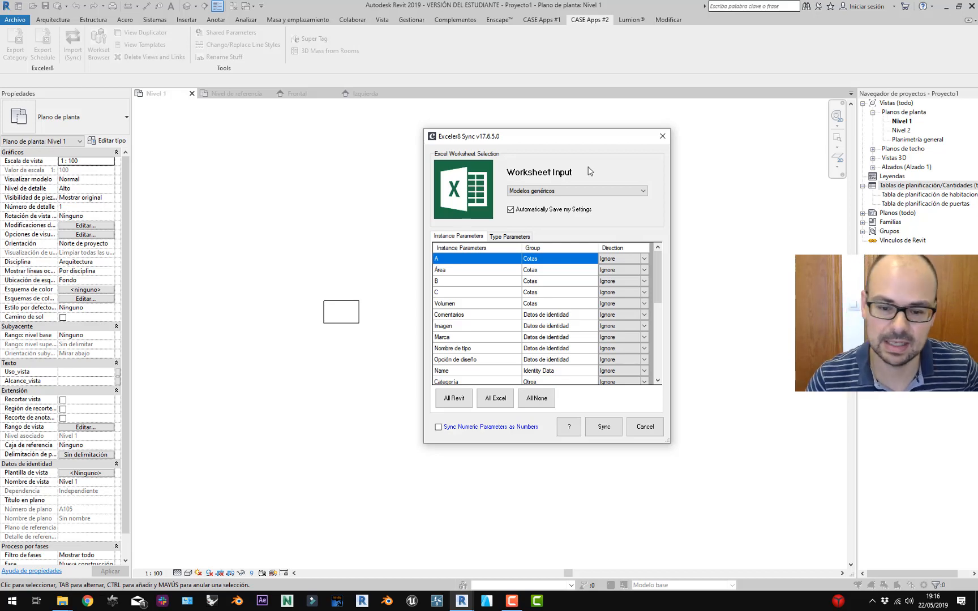
left_click_drag(579, 141, 464, 143)
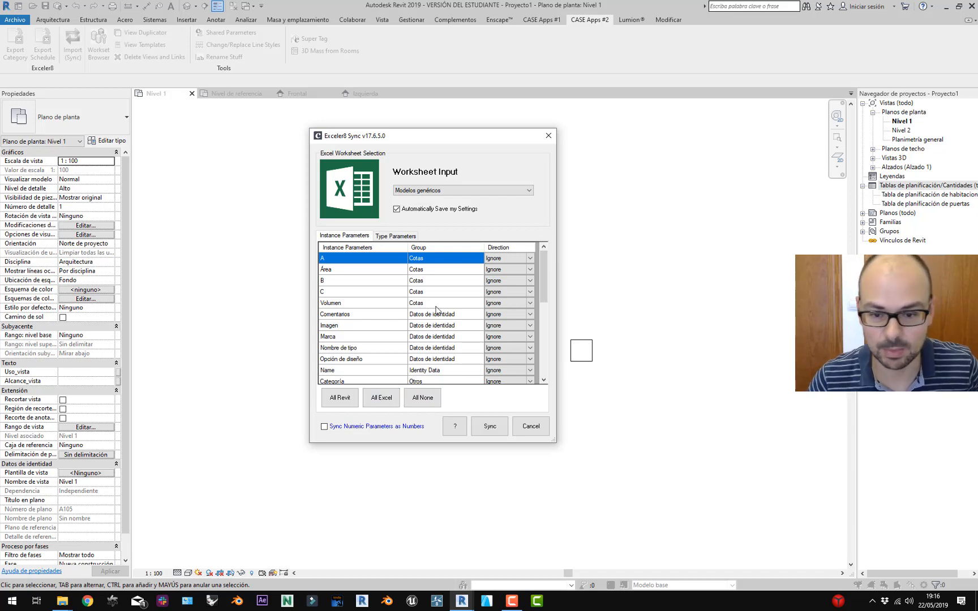
Try the Direction dropdowns, setting A to To Revit and B to Revit-to-Excel.
left_click(530, 258)
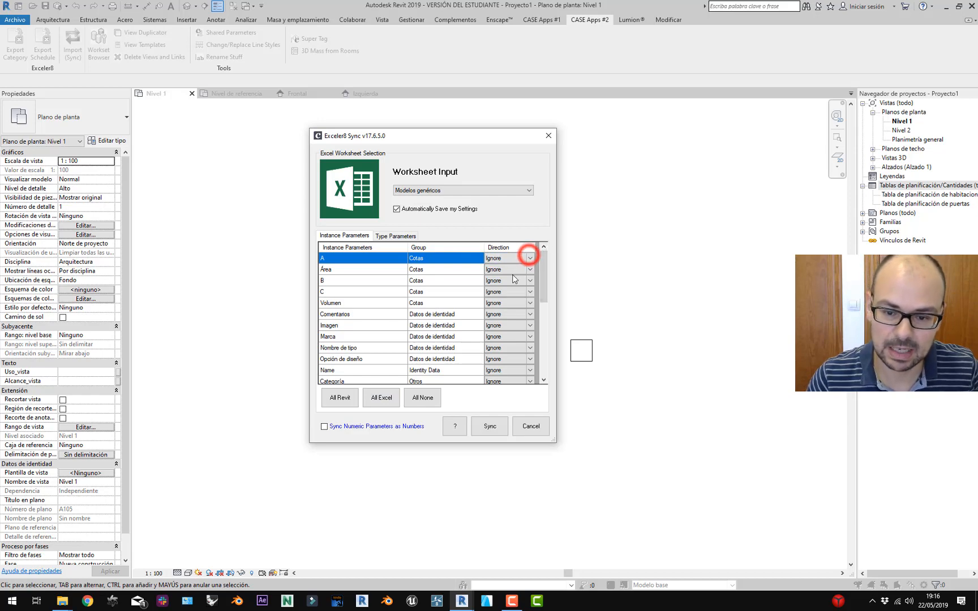
left_click(529, 262)
left_click(512, 273)
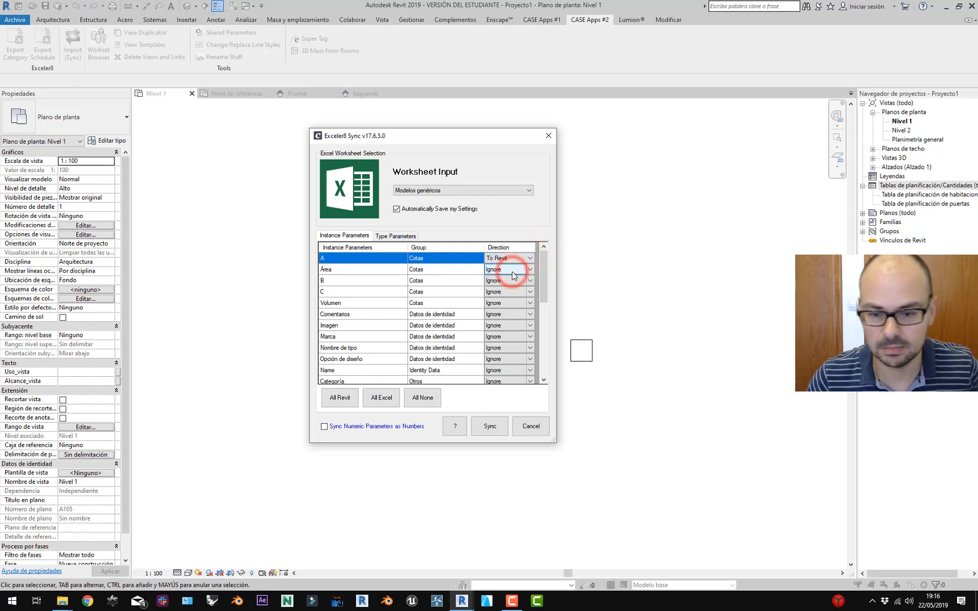
left_click(534, 280)
left_click(531, 280)
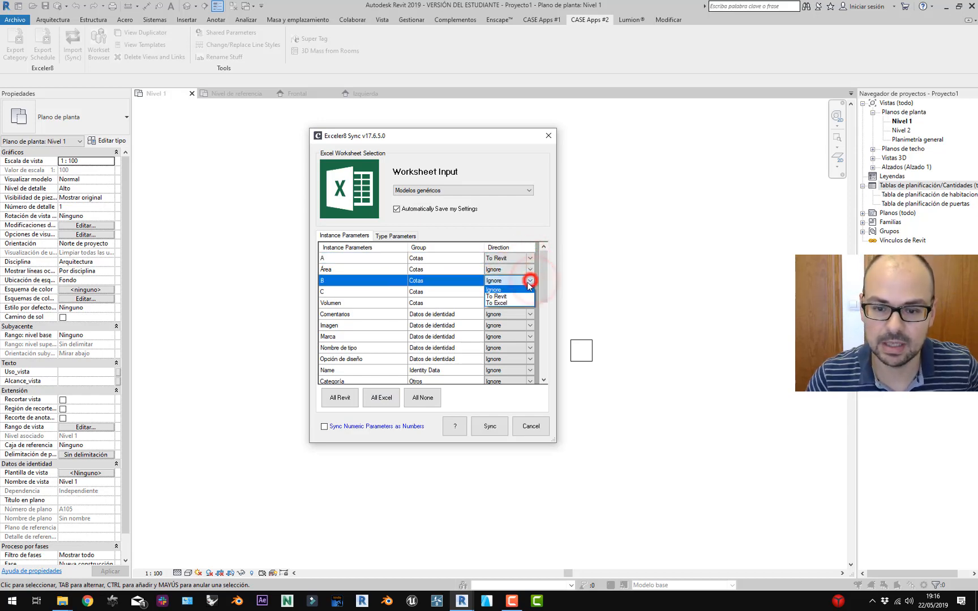
left_click(517, 303)
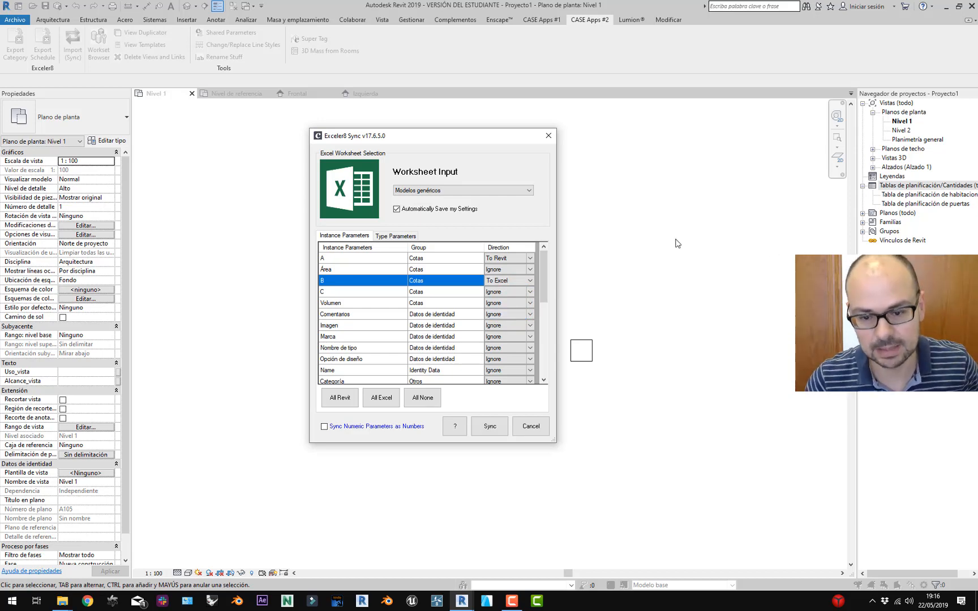
left_click(528, 281)
left_click(528, 281)
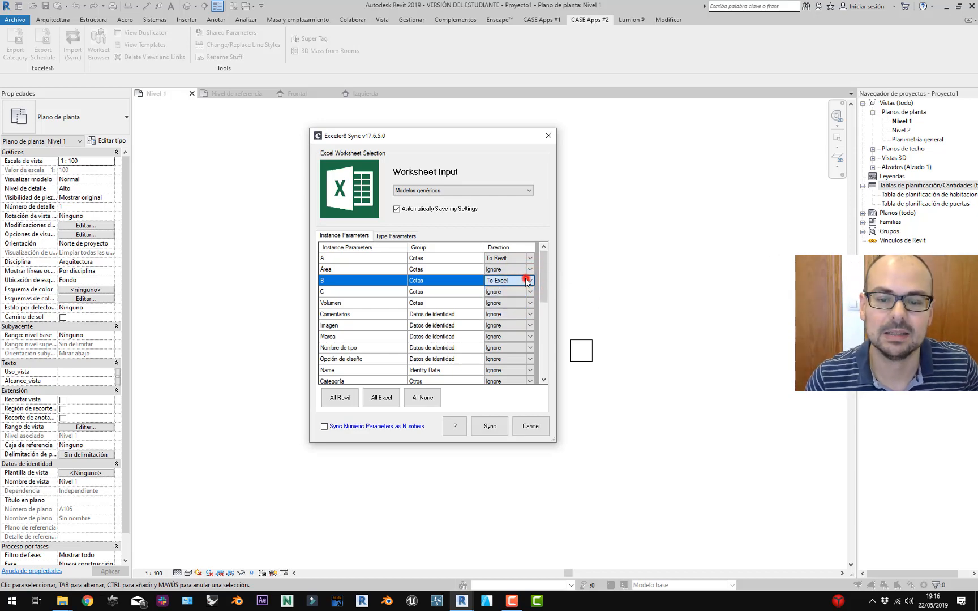
Use All Revit, then All None, then All Revit again so every parameter syncs To Revit.
left_click(343, 398)
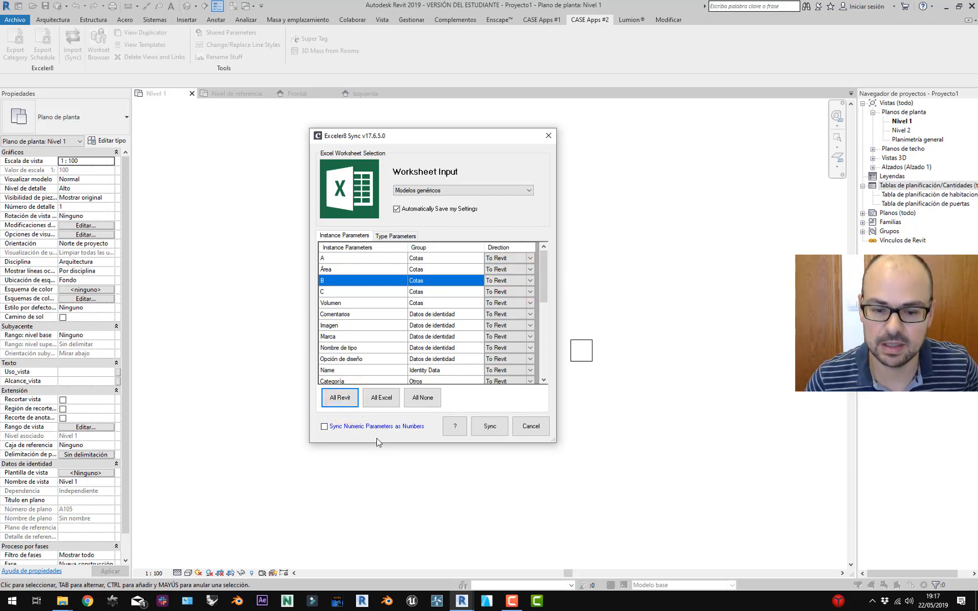
left_click(437, 398)
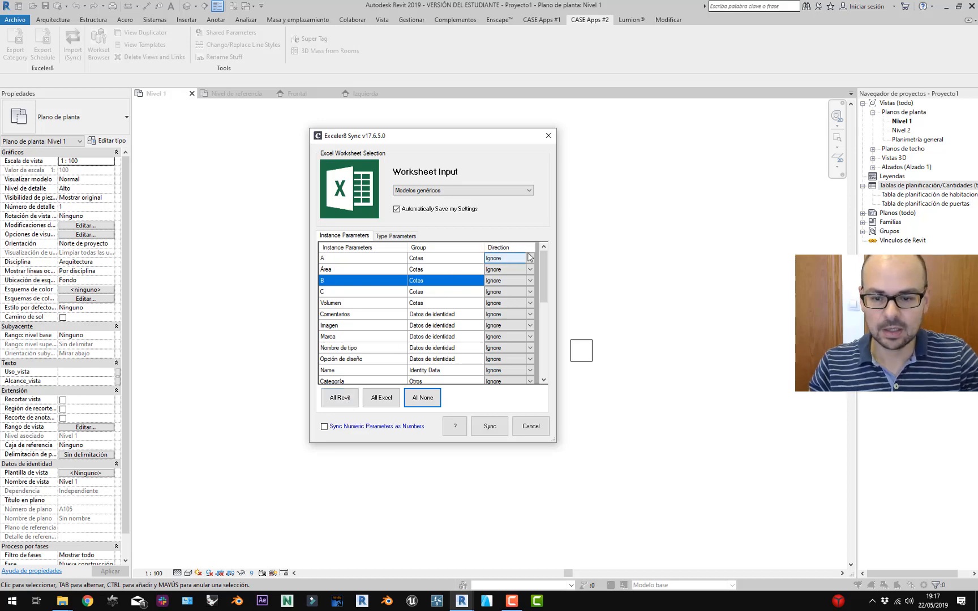
scroll(465, 332, "down", 10)
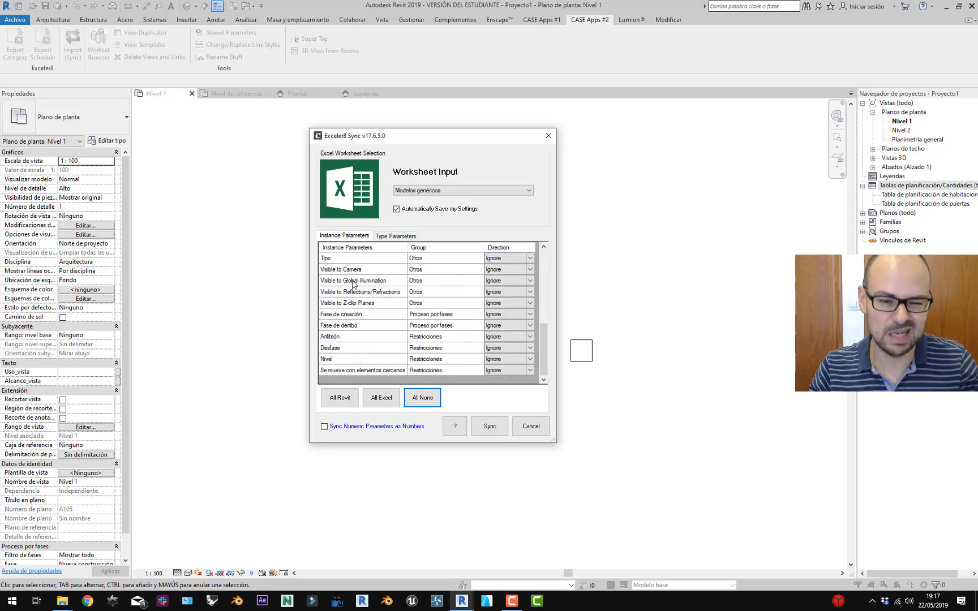
scroll(379, 283, "up", 5)
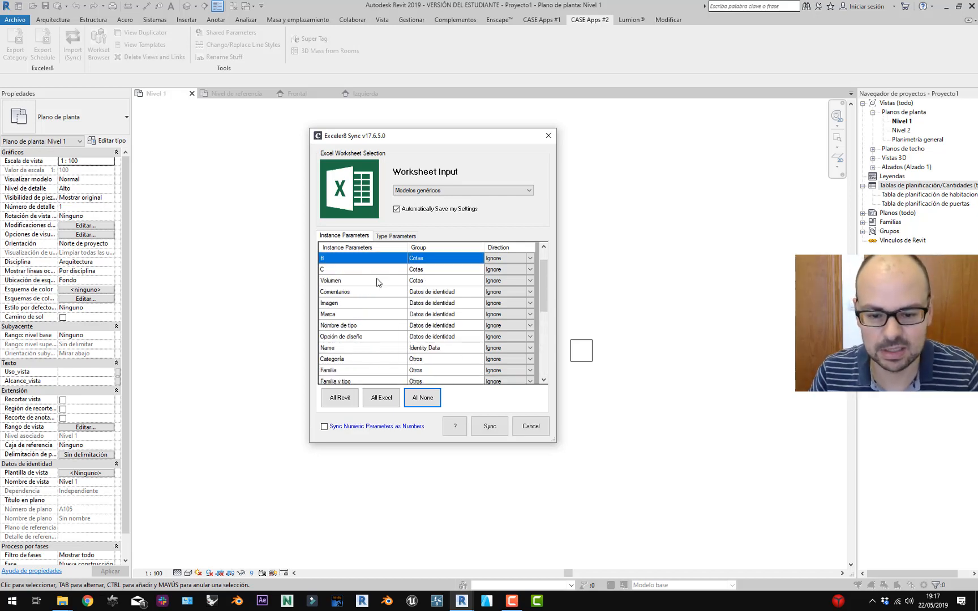
left_click(377, 280)
scroll(374, 278, "down", 2)
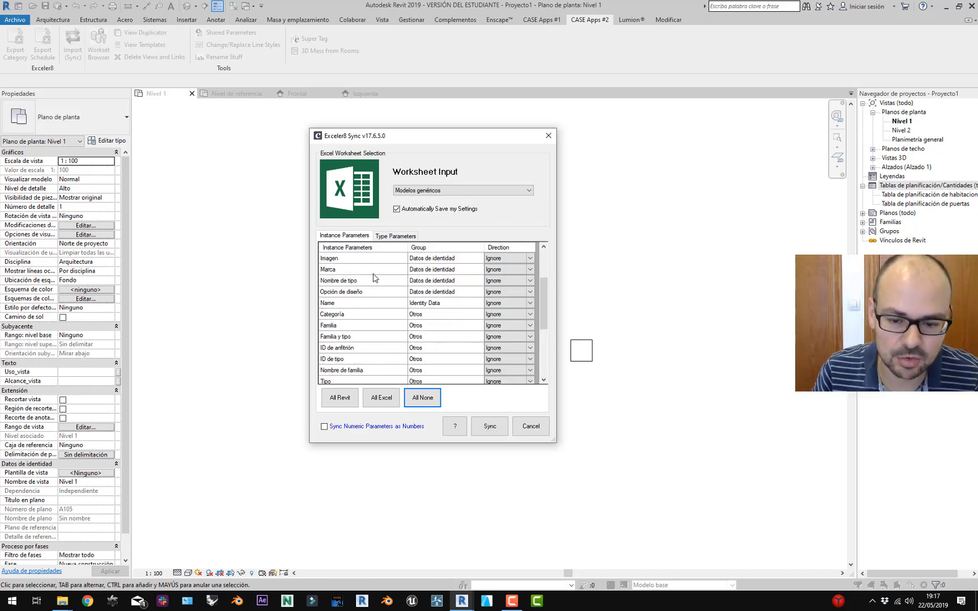
scroll(373, 277, "up", 2)
left_click(375, 280)
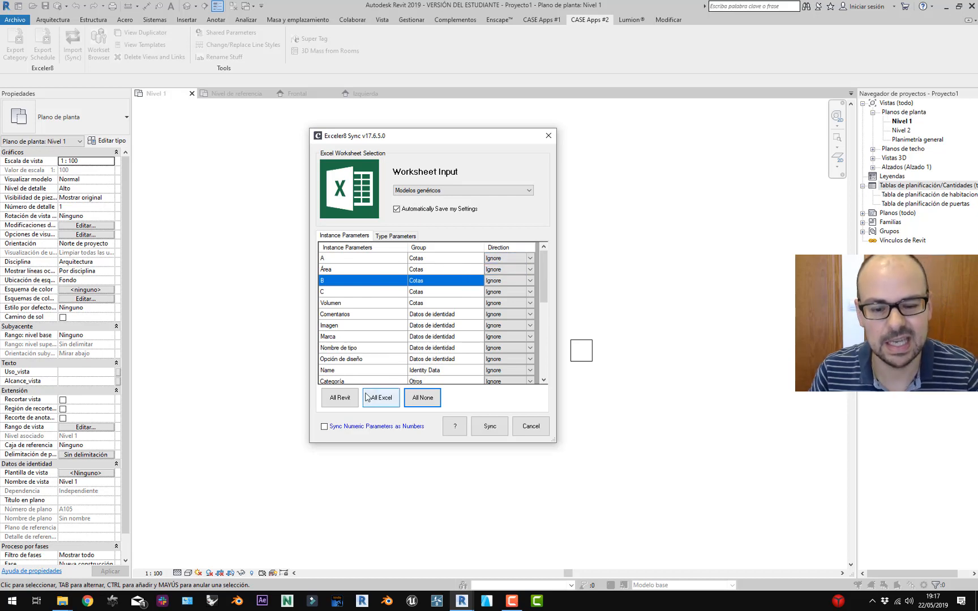
left_click(340, 398)
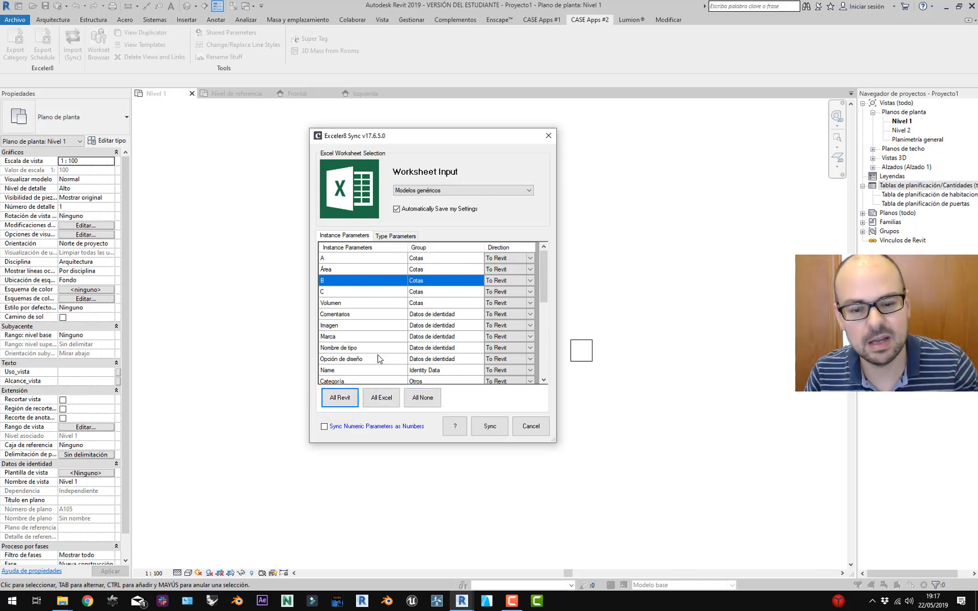
scroll(412, 354, "down", 2)
left_click(374, 326)
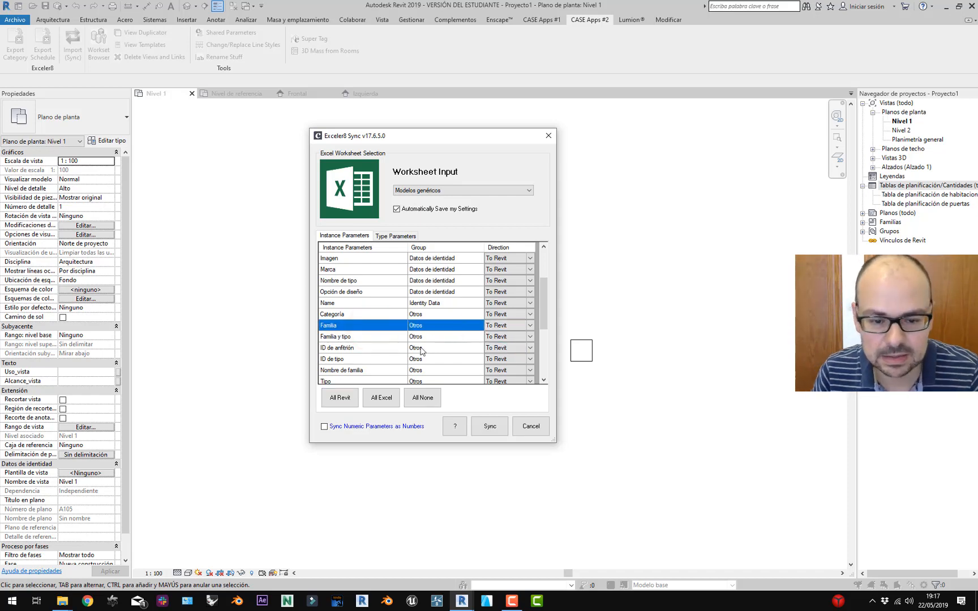
scroll(380, 338, "down", 2)
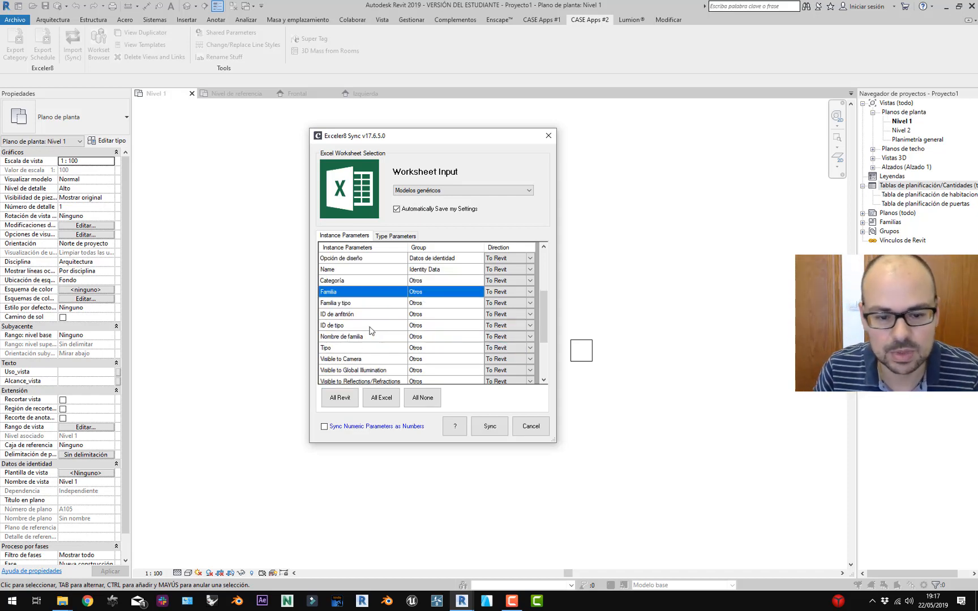
scroll(378, 334, "down", 2)
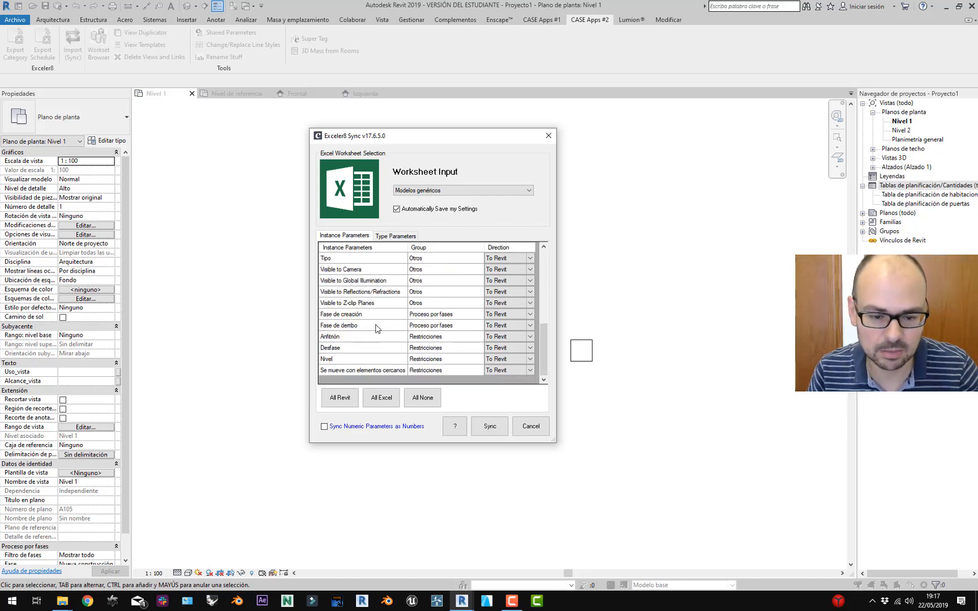
Reset all parameters to Ignore, set A, B and C to To Revit, and move the dialog aside.
left_click(421, 398)
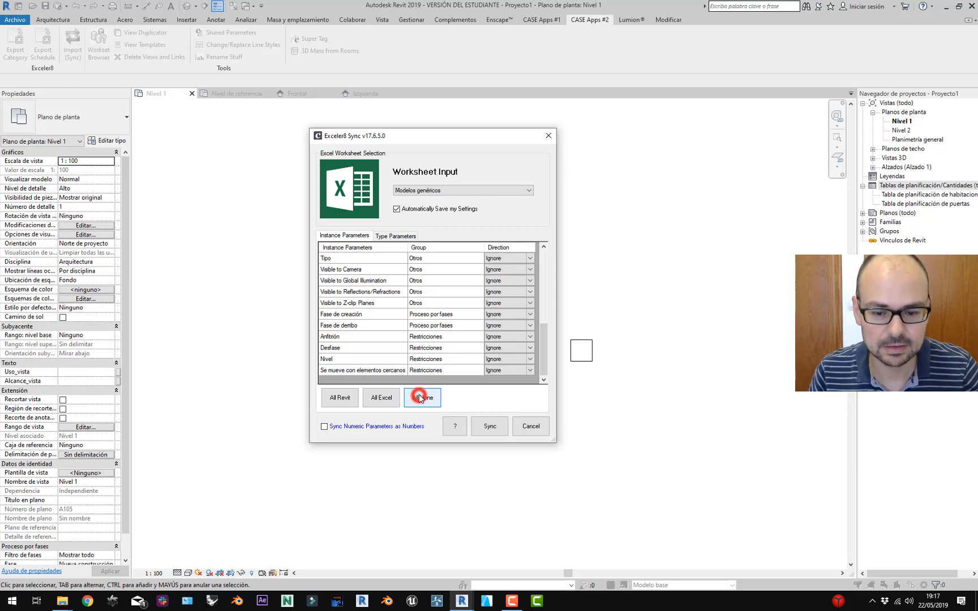
left_click(532, 258)
left_click(532, 258)
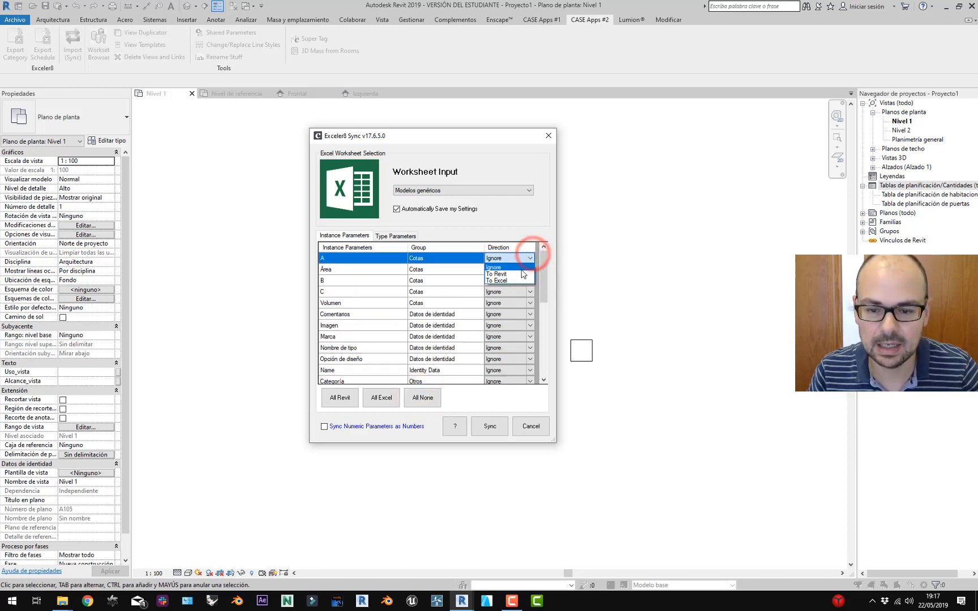
left_click(523, 274)
left_click(529, 280)
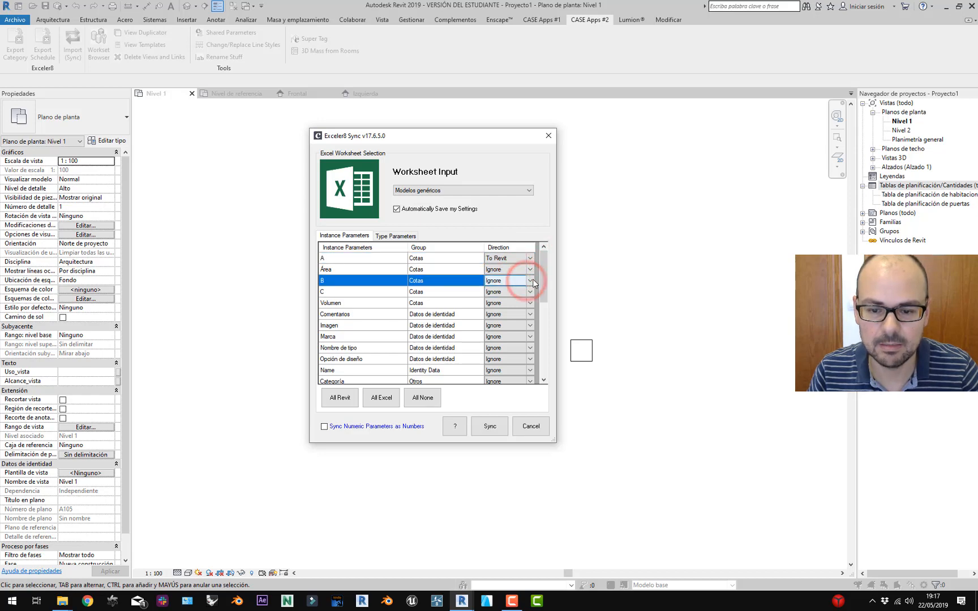
left_click(531, 281)
left_click(508, 295)
left_click(529, 292)
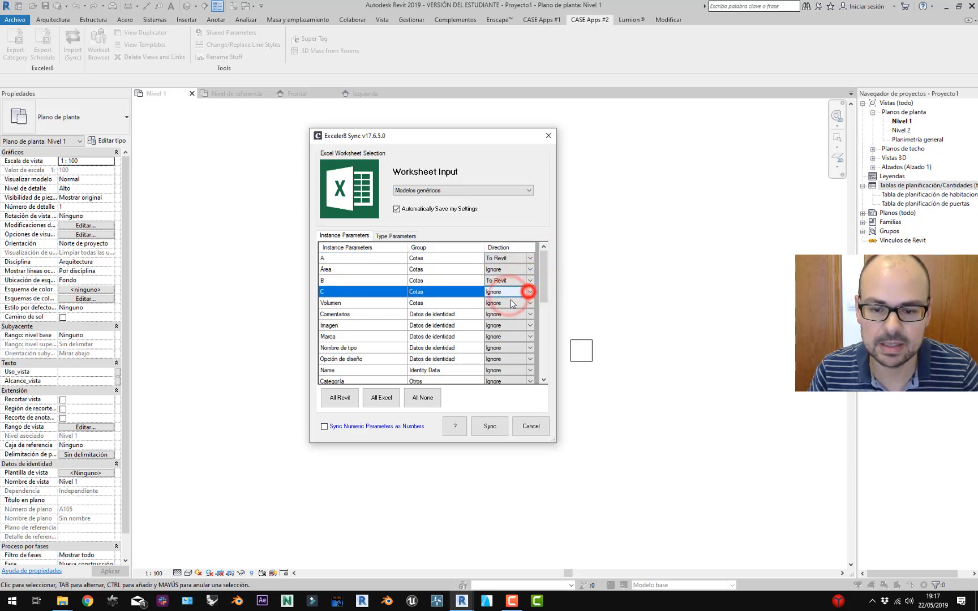
left_click(528, 292)
left_click(510, 308)
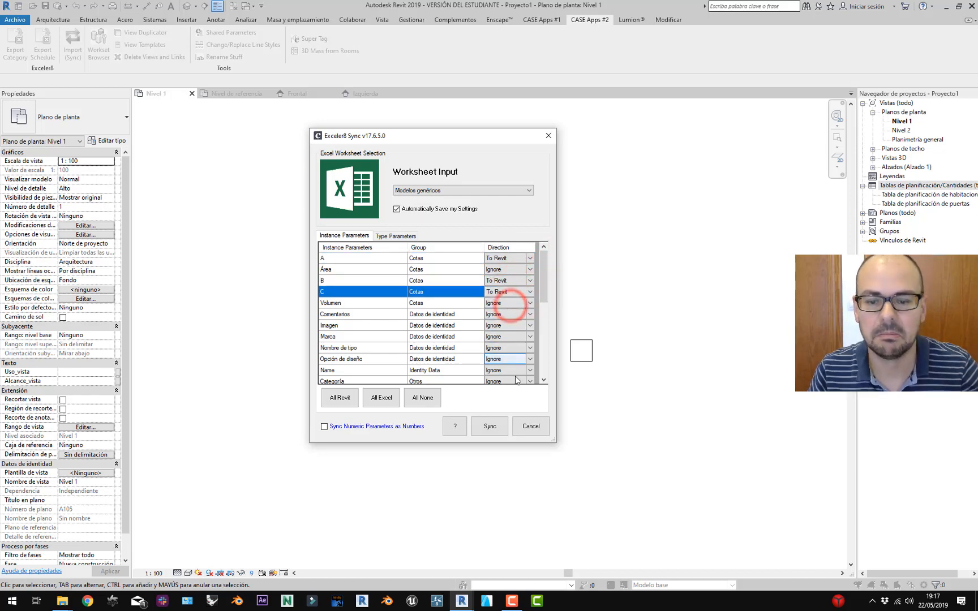
left_click(516, 399)
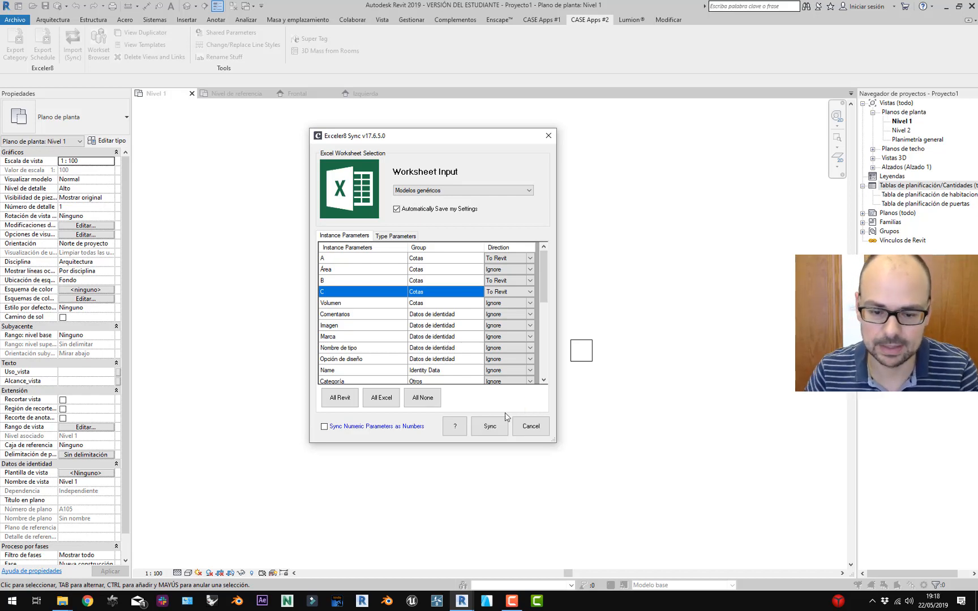
left_click_drag(388, 136, 718, 142)
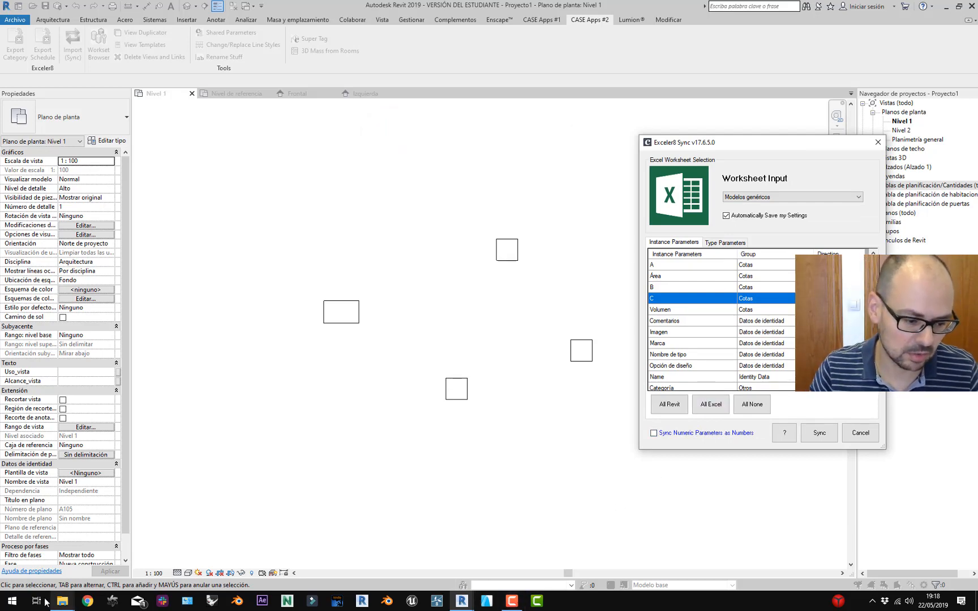
left_click(12, 600)
type("ex")
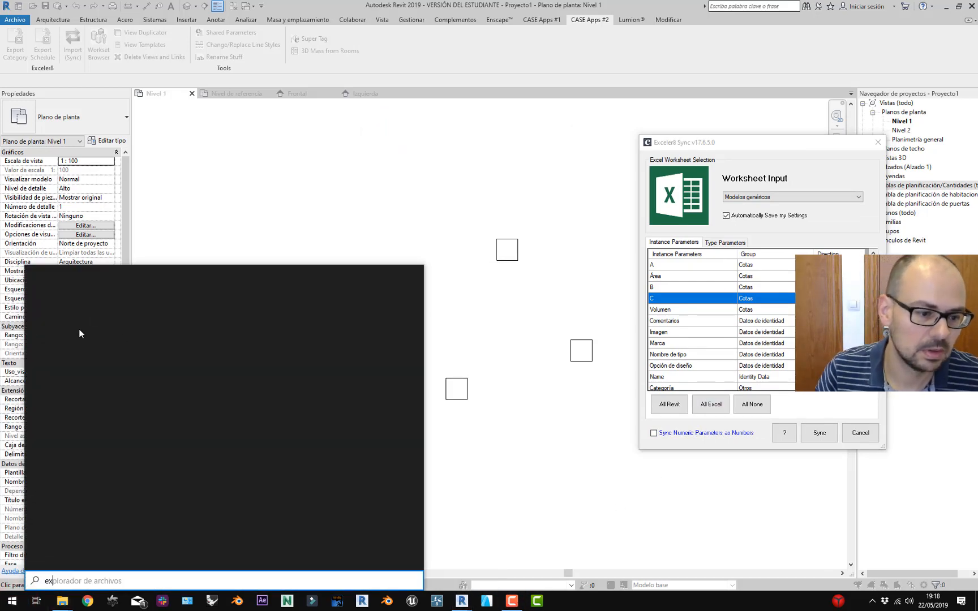
left_click(65, 378)
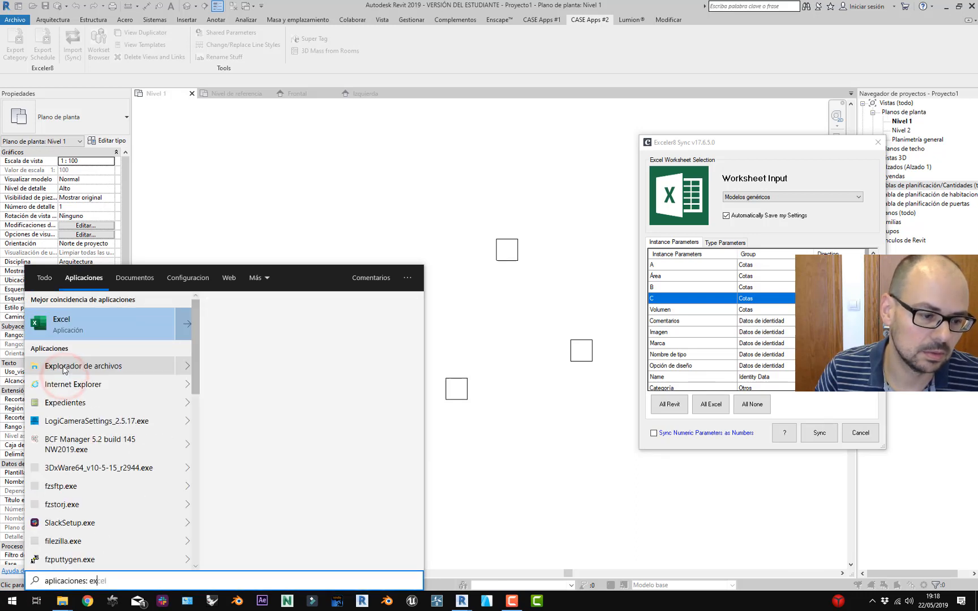
left_click(64, 323)
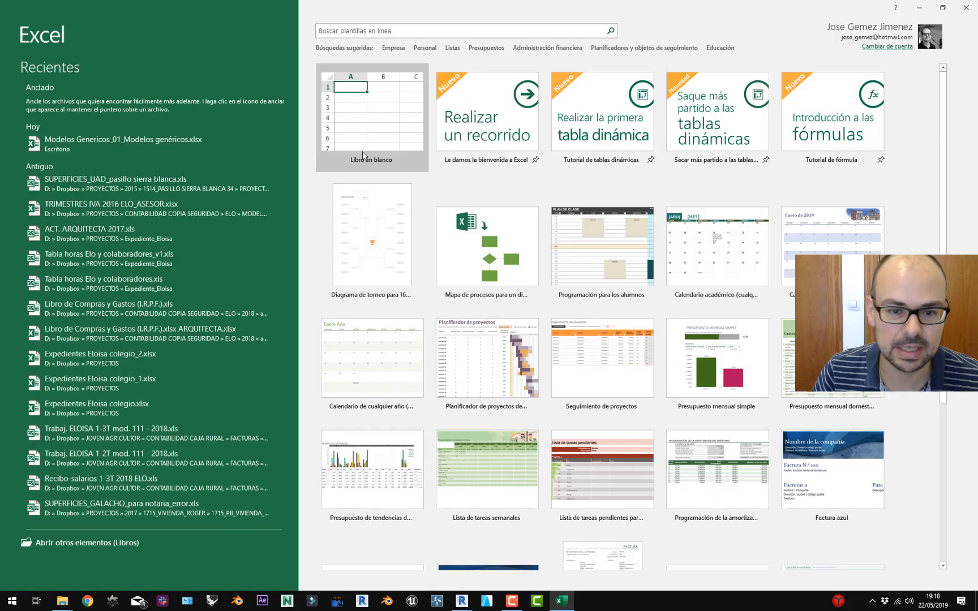
left_click(196, 138)
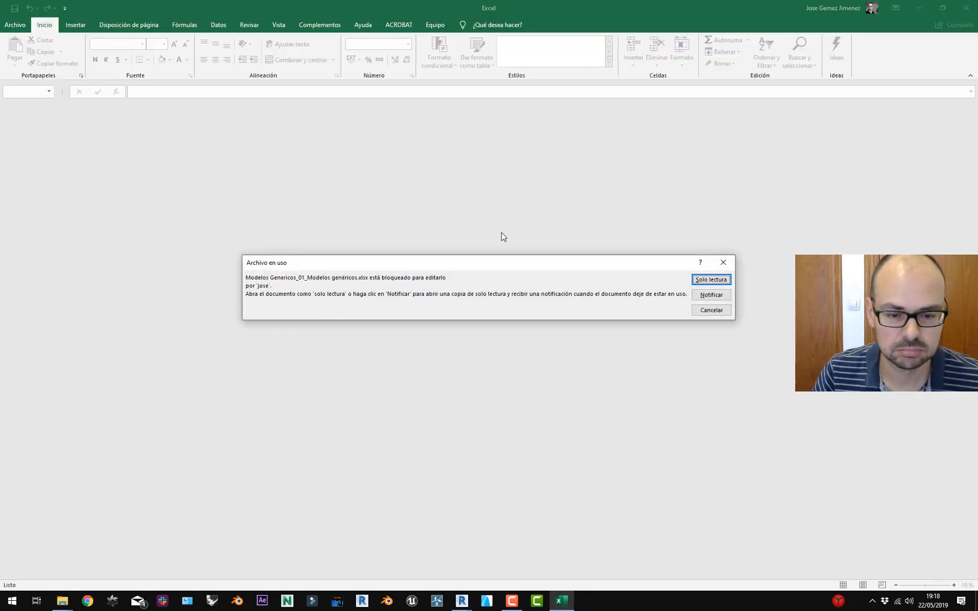
left_click(712, 283)
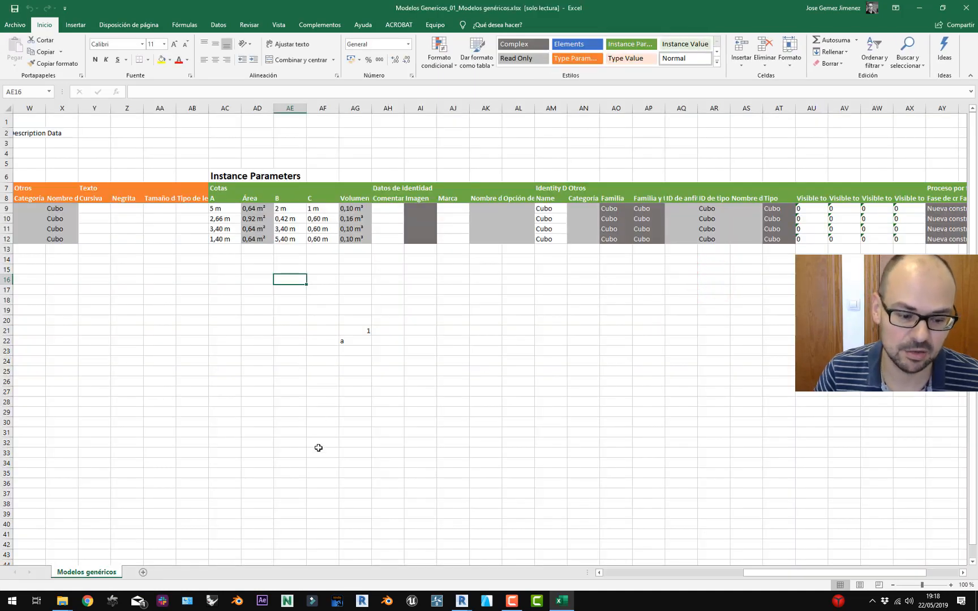
left_click(393, 333)
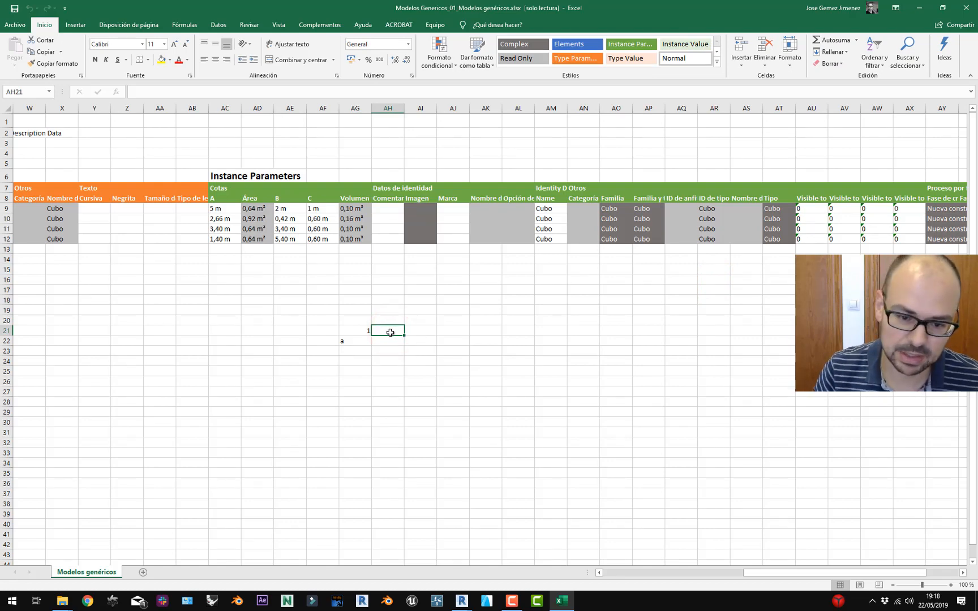
left_click(360, 329)
type("1")
key("ctrl+Return")
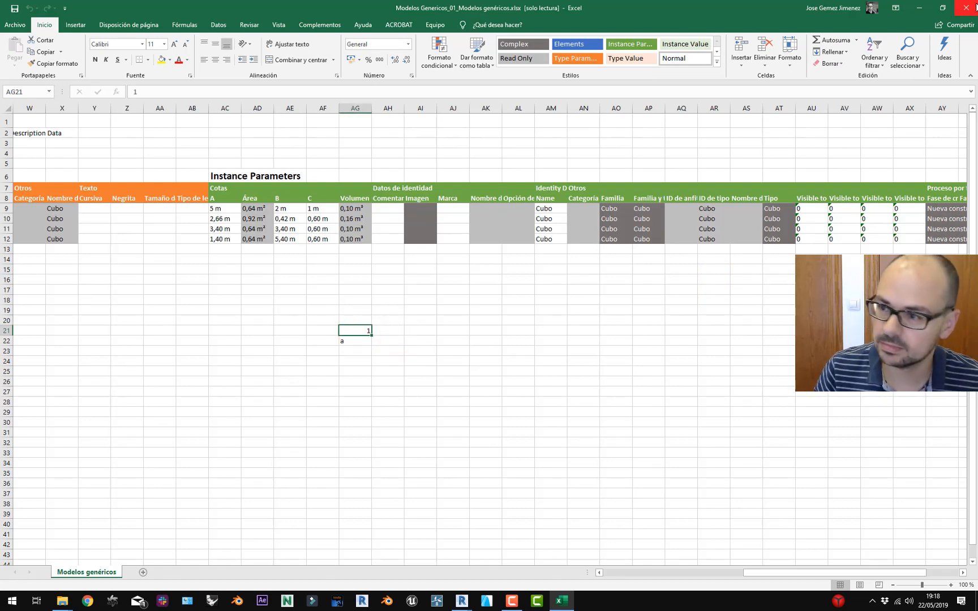
left_click(972, 9)
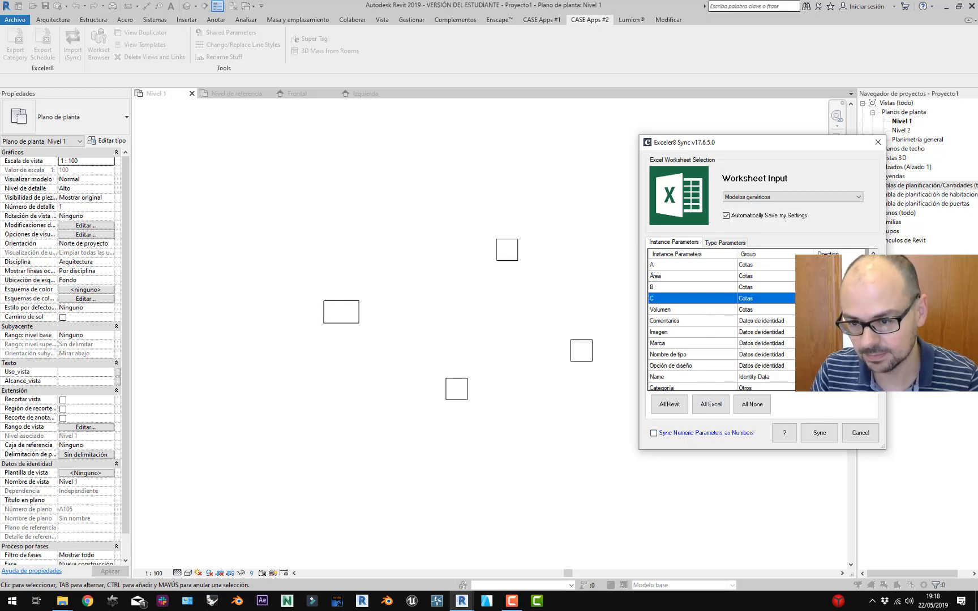
Run the Exceler8 sync so the cubes take the workbook sizes.
left_click_drag(777, 143, 731, 145)
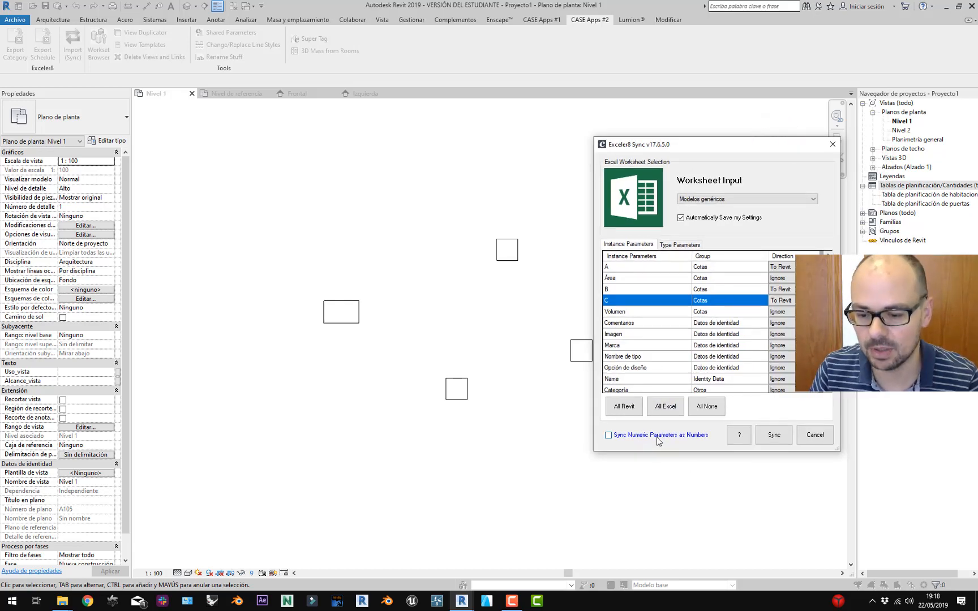
left_click(770, 436)
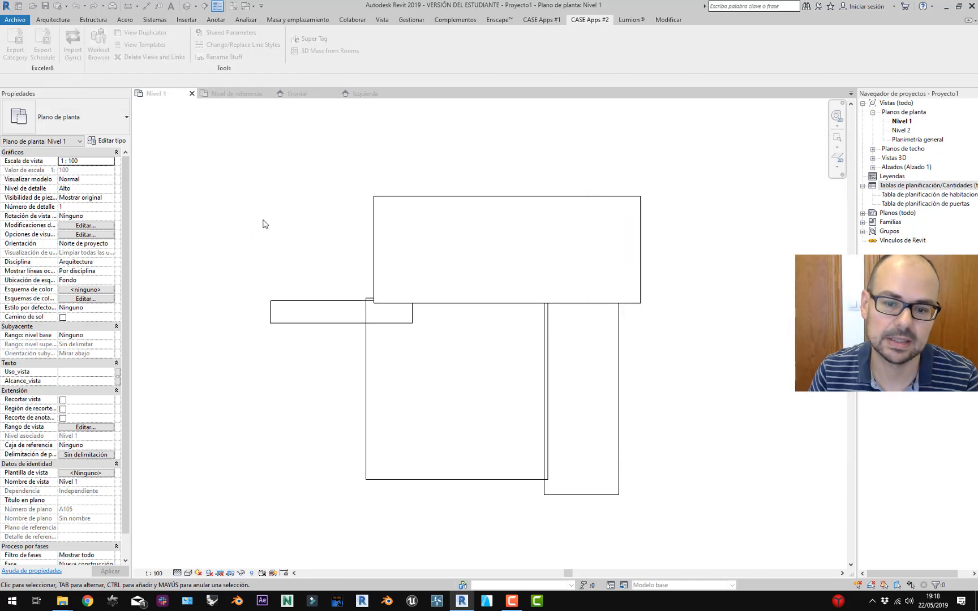
scroll(296, 196, "down", 1)
Drag the top, tall and square cubes apart in the Nivel 1 plan.
left_click(469, 206)
left_click_drag(465, 210, 476, 159)
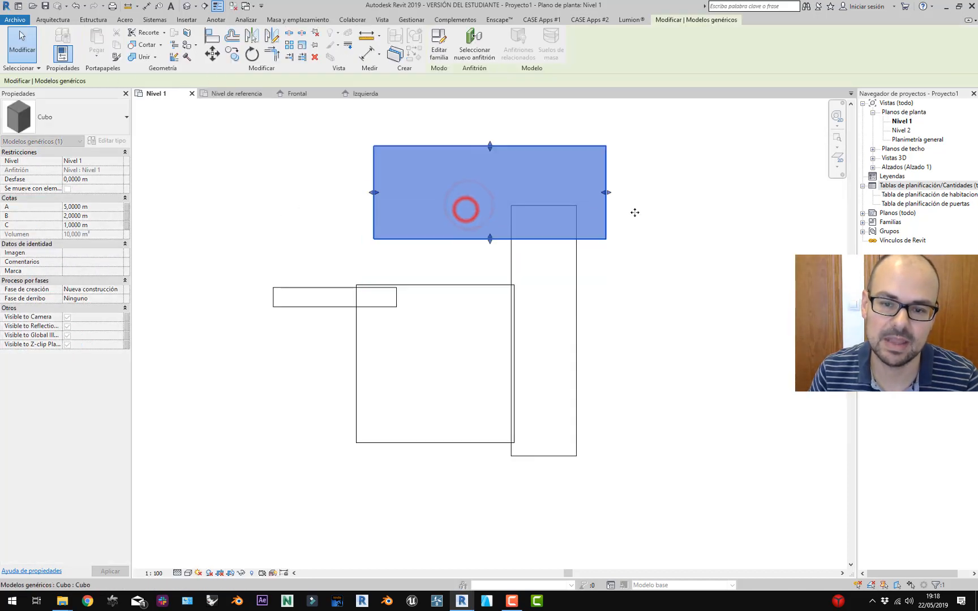
left_click(556, 308)
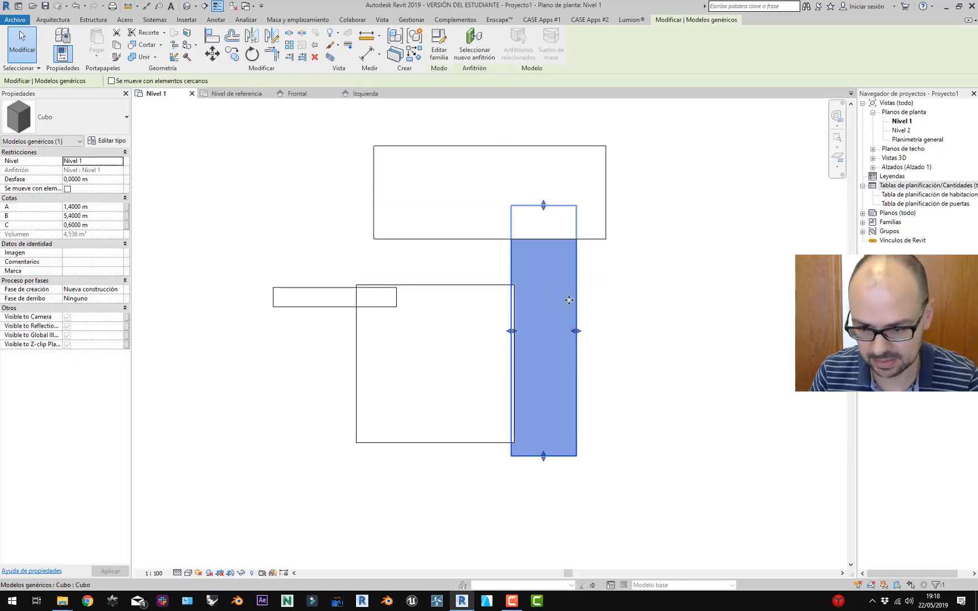
left_click_drag(566, 299, 678, 348)
left_click(444, 376)
left_click_drag(430, 375, 400, 448)
left_click(528, 385)
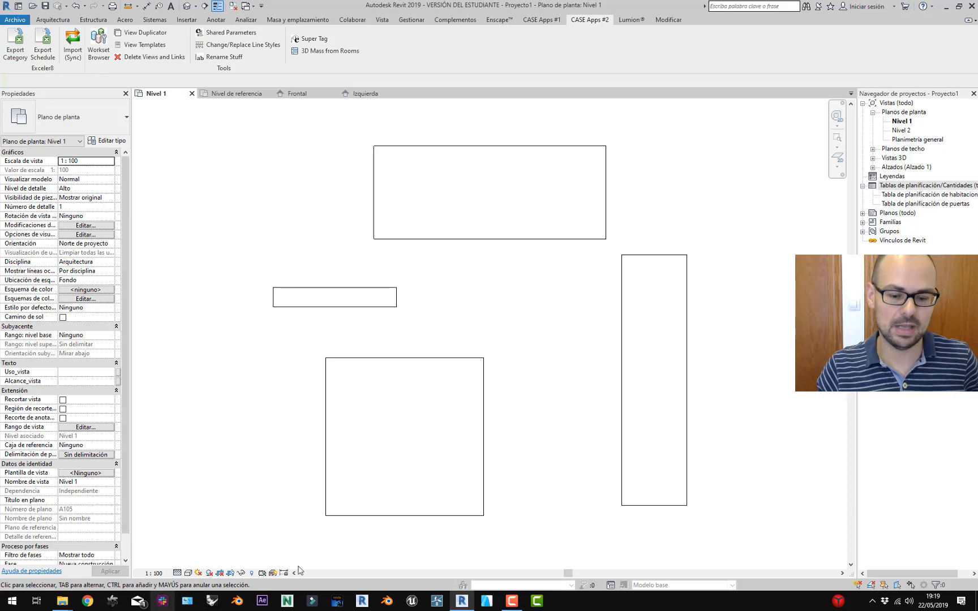
Launch Excel and open the recent Modelos genéricos workbook.
left_click(12, 601)
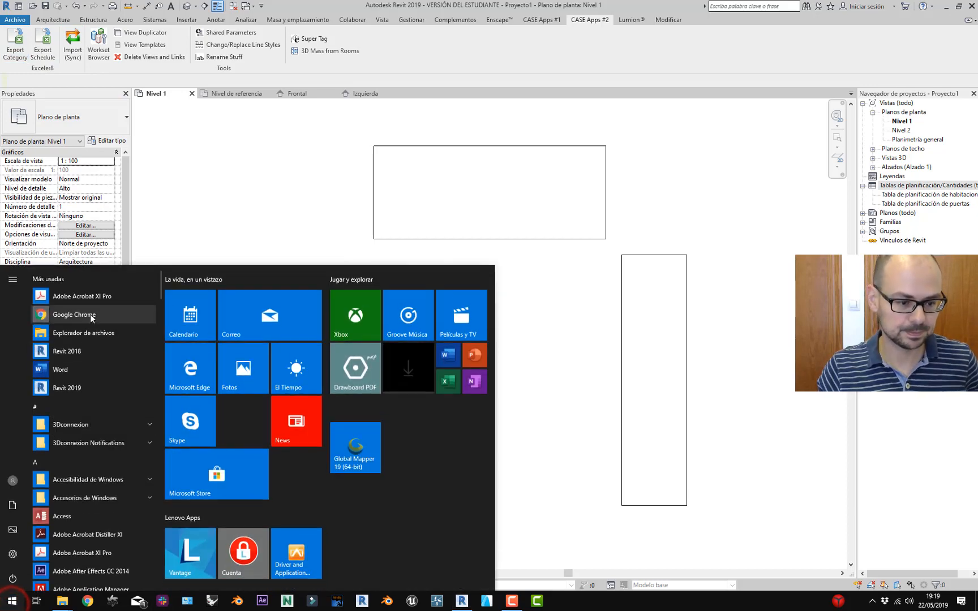
type("ex")
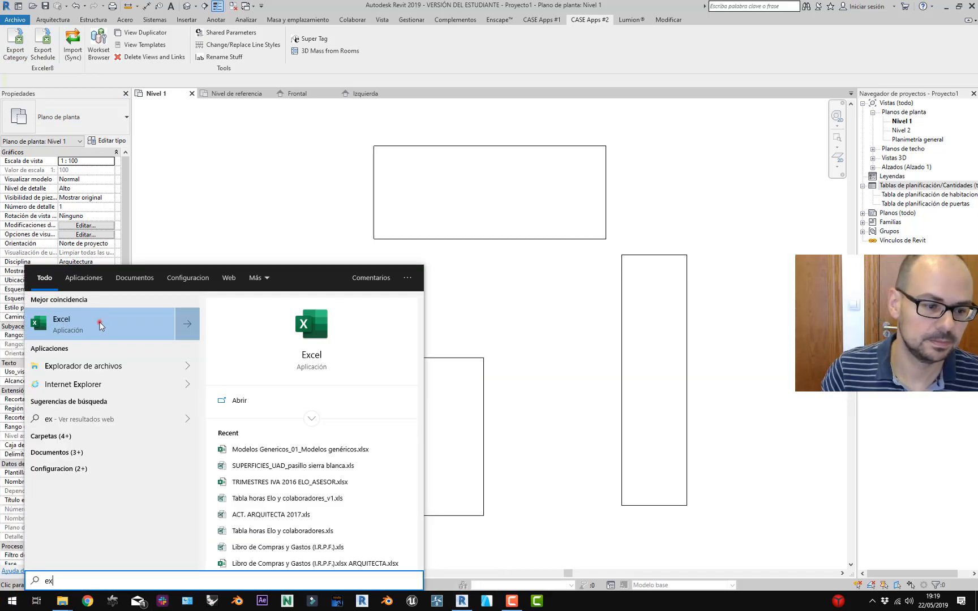
left_click(99, 322)
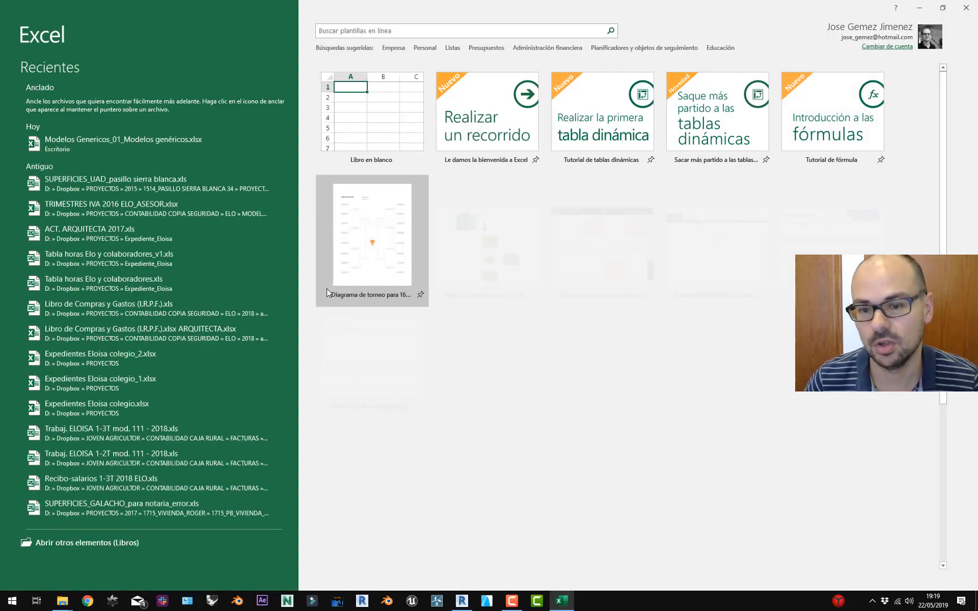
left_click(198, 147)
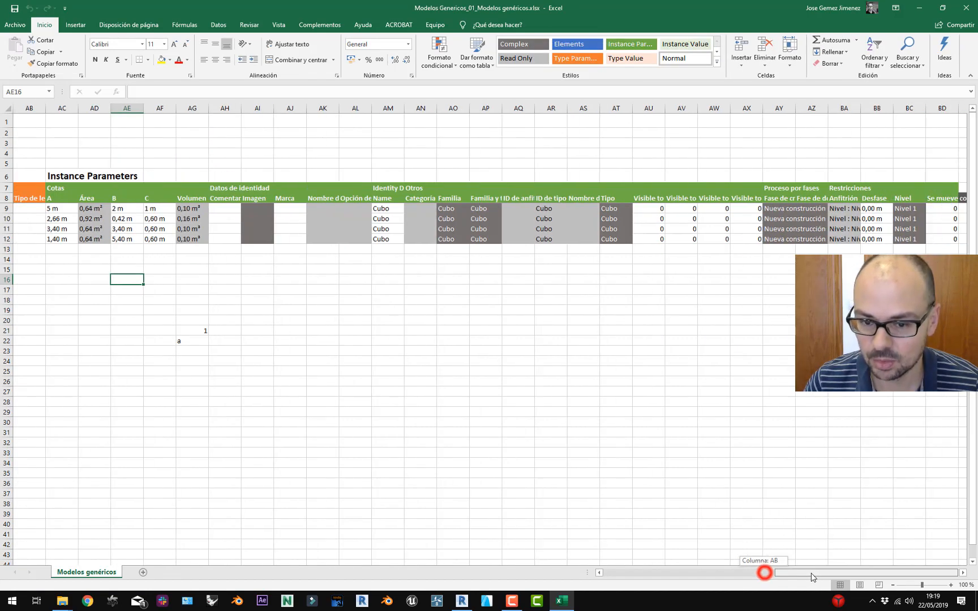
Autofit columns AU–AX so the Visible to Camera, Global Illumination, Reflections and Z-clip headers show fully.
left_click_drag(767, 573, 799, 573)
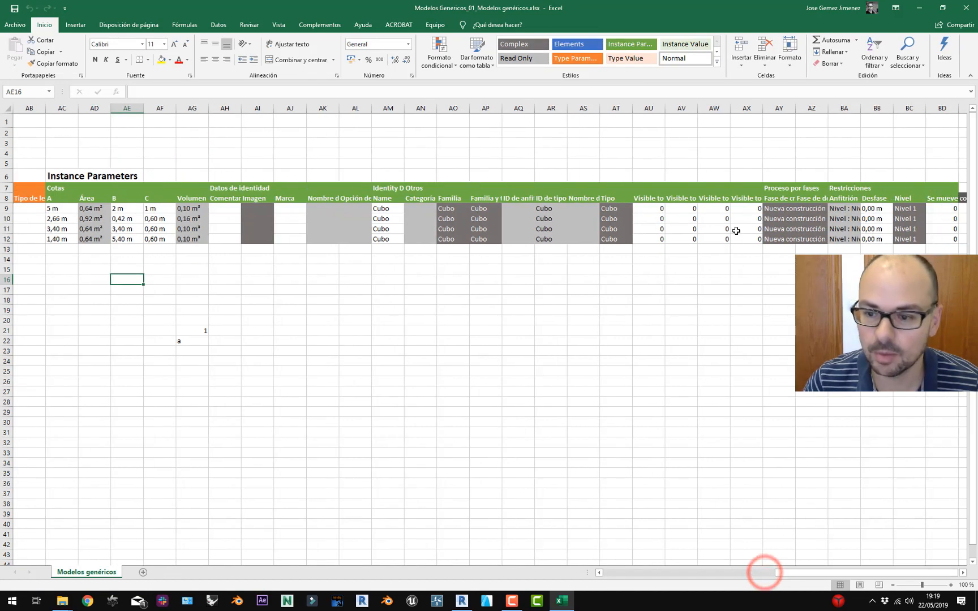
double_click(763, 108)
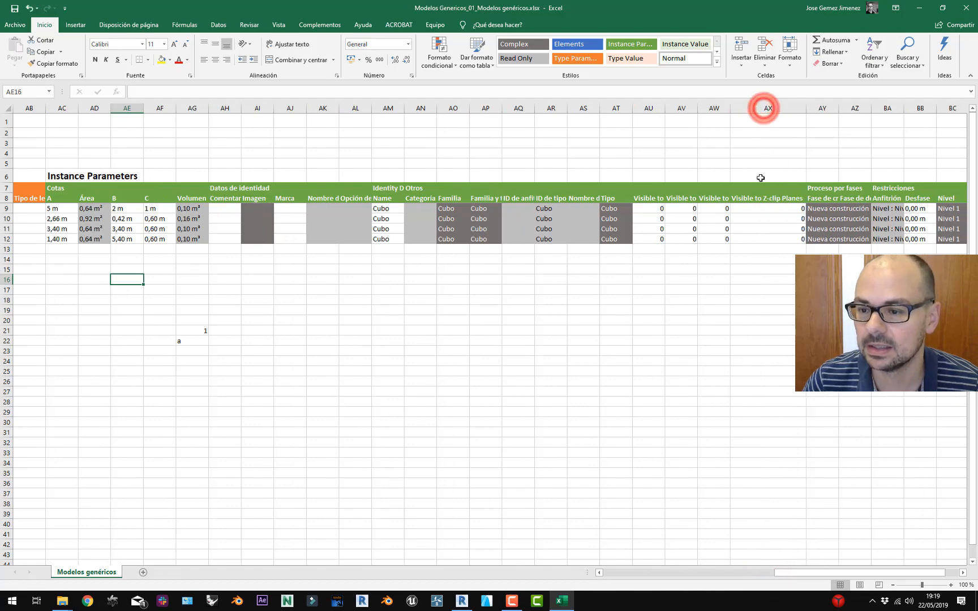
double_click(730, 109)
double_click(698, 108)
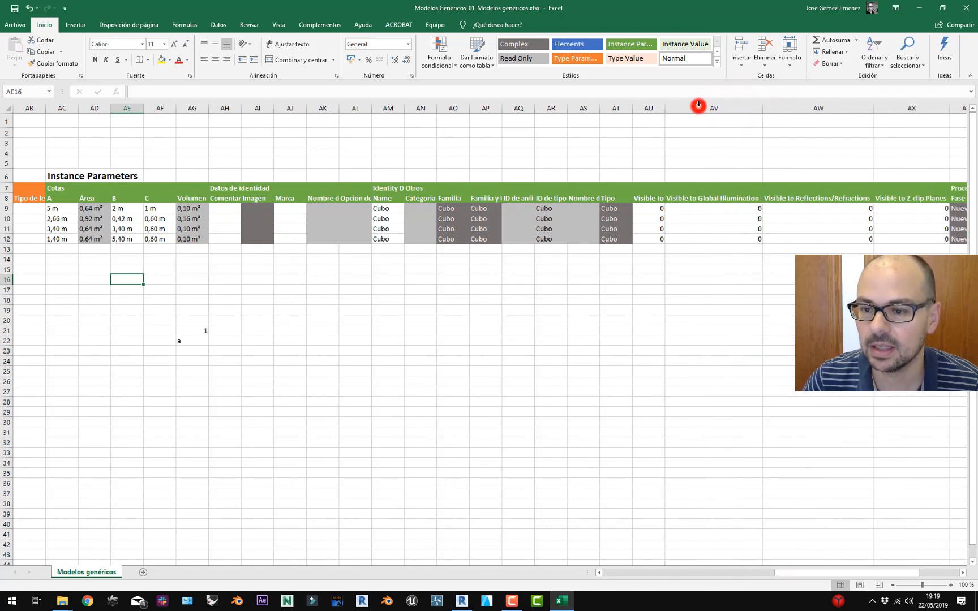
double_click(665, 108)
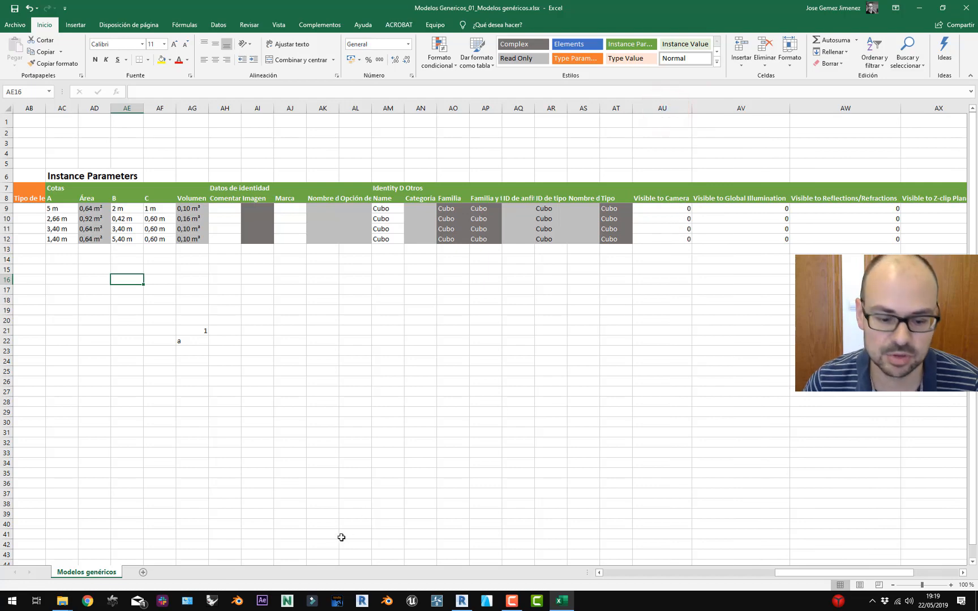
left_click(462, 601)
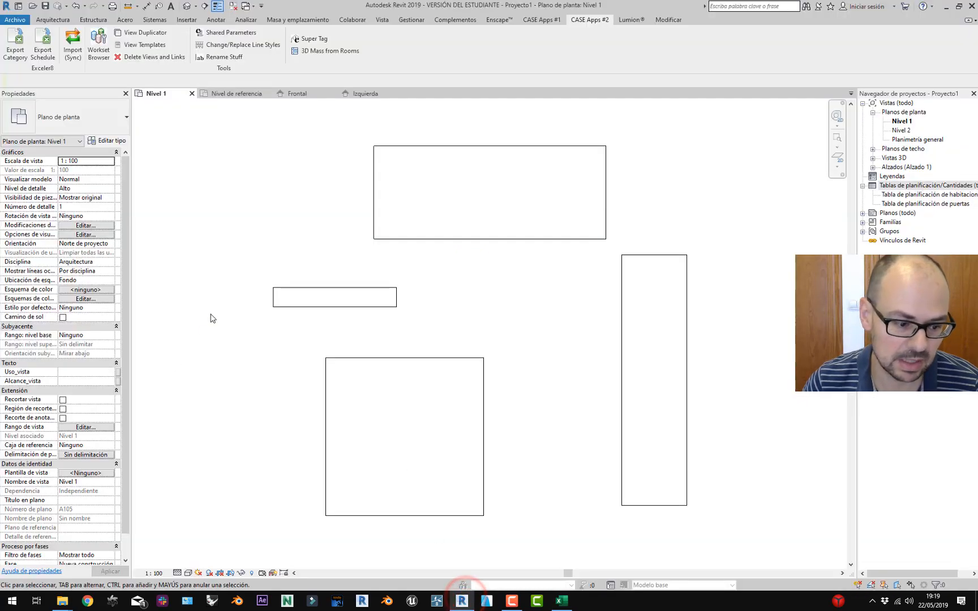
Toggle the small cube's Visible to Camera off and back on, then select Excel cell AU9.
left_click(317, 299)
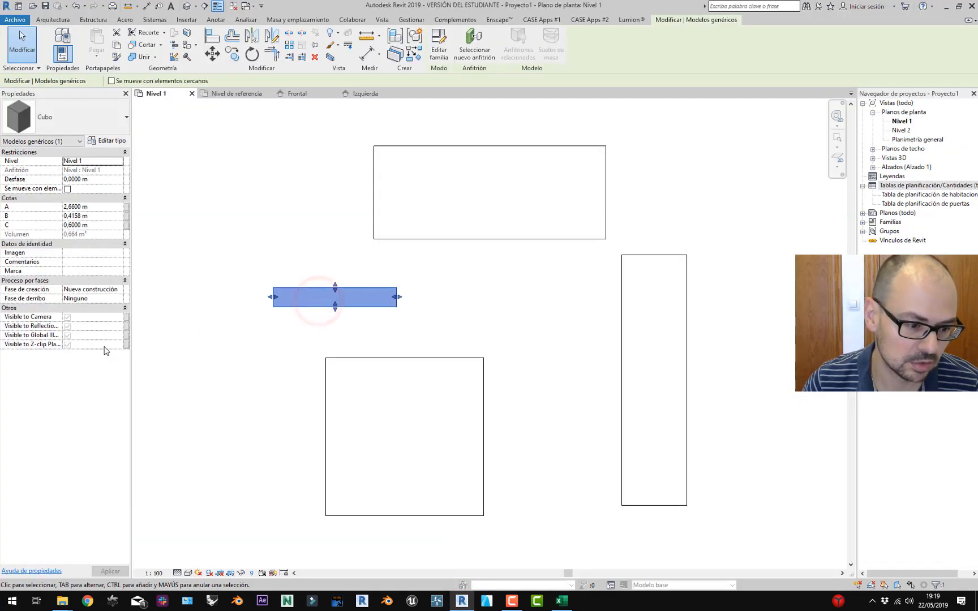
left_click(66, 317)
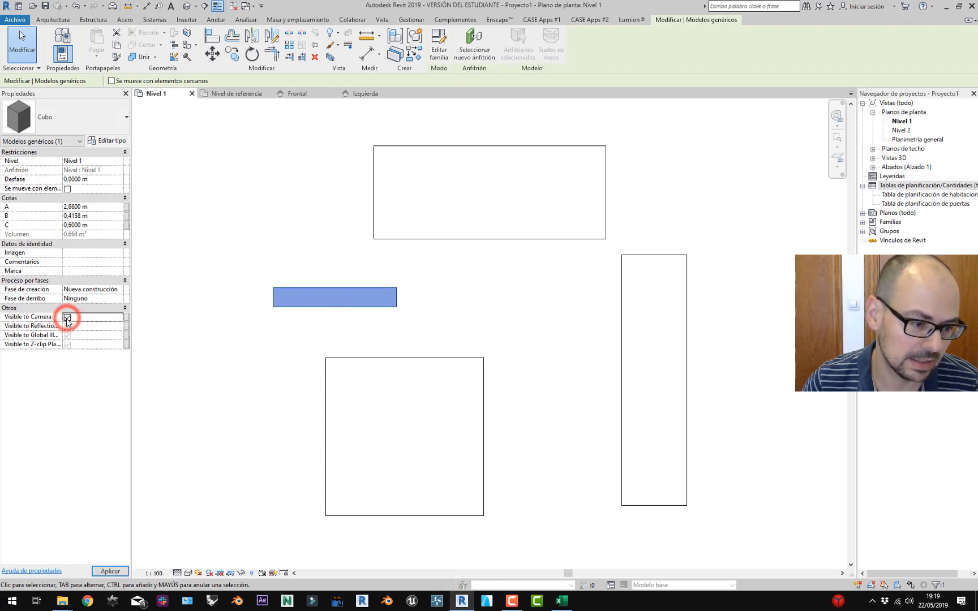
left_click(67, 318)
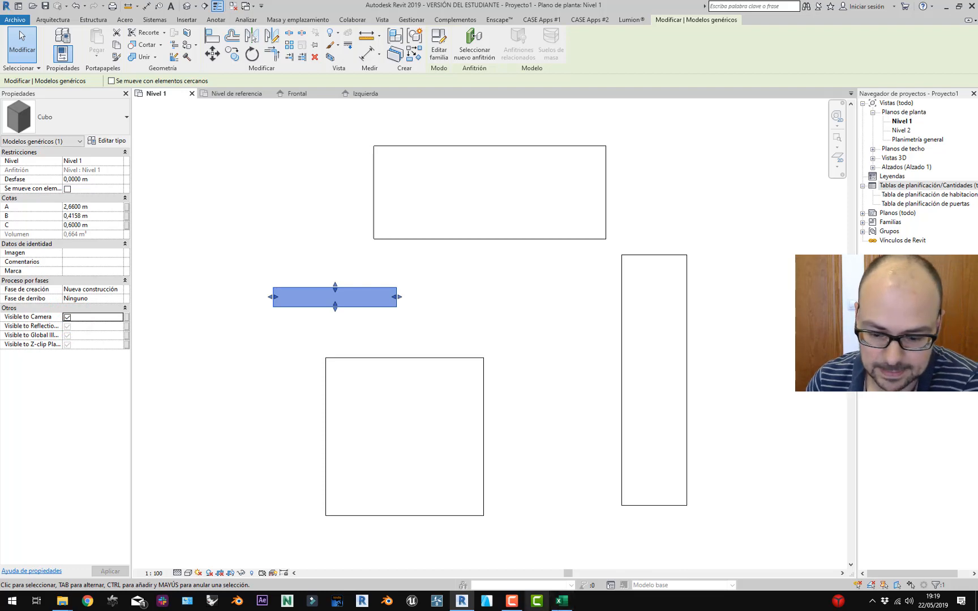
left_click(562, 600)
left_click(663, 207)
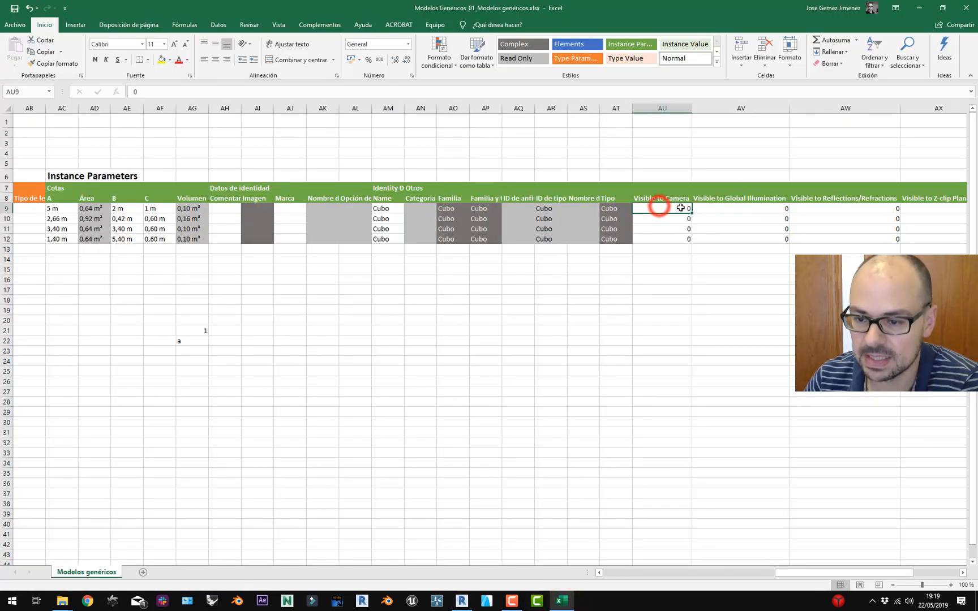
Enter 1 for the first cube's Visible to Camera and widen the Desfase and BA columns.
type("1")
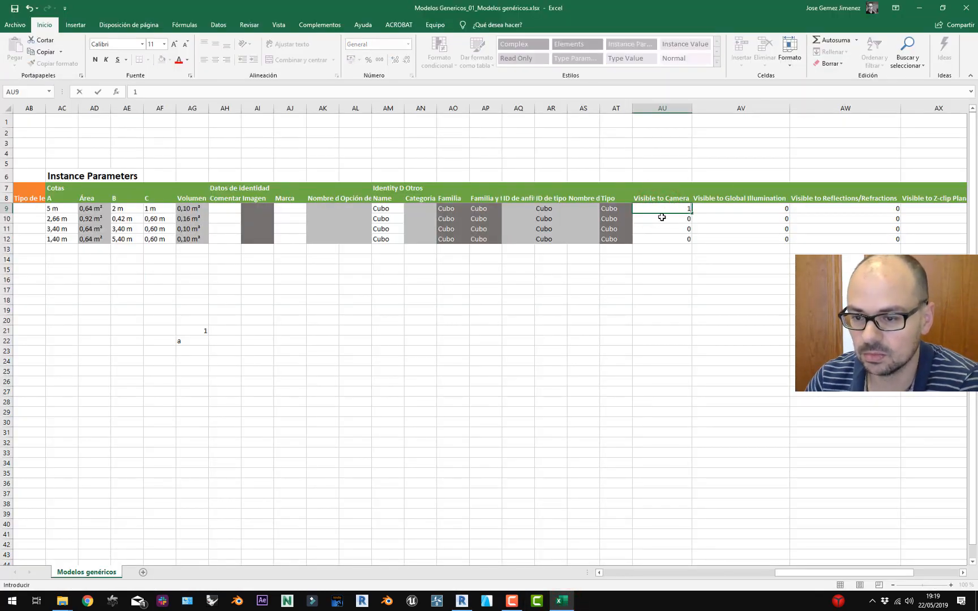
left_click(662, 218)
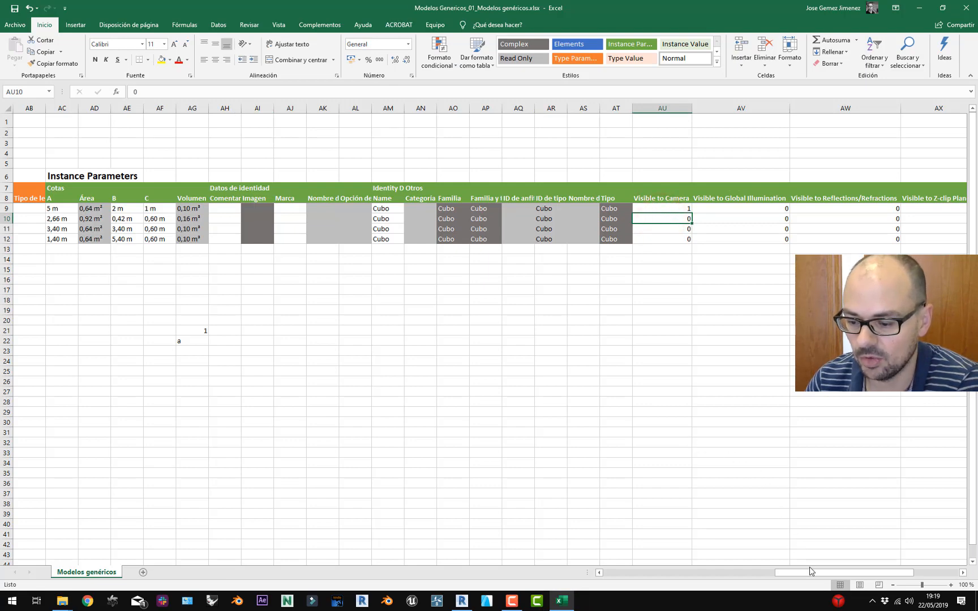
left_click_drag(810, 570, 855, 571)
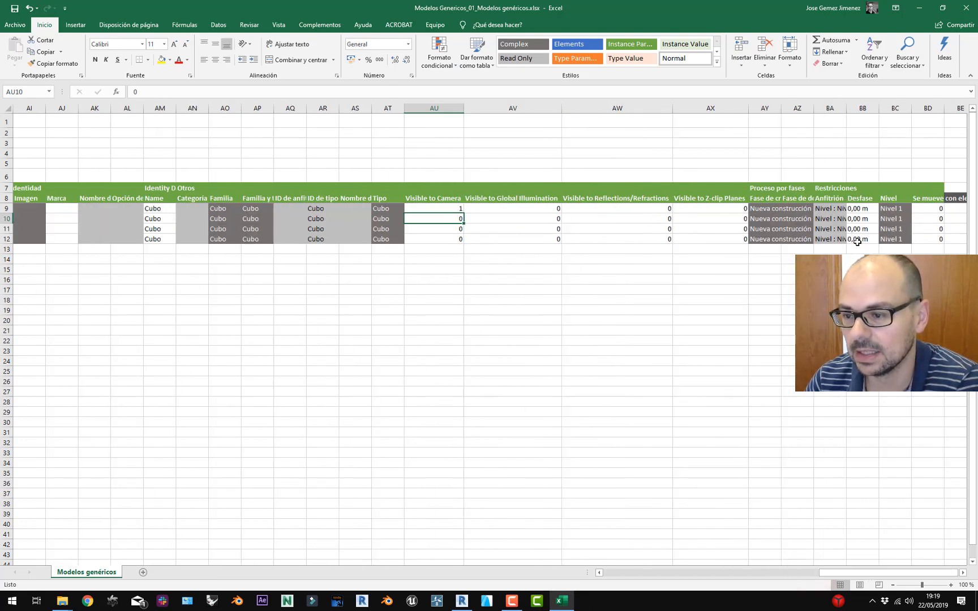
left_click_drag(879, 107, 886, 106)
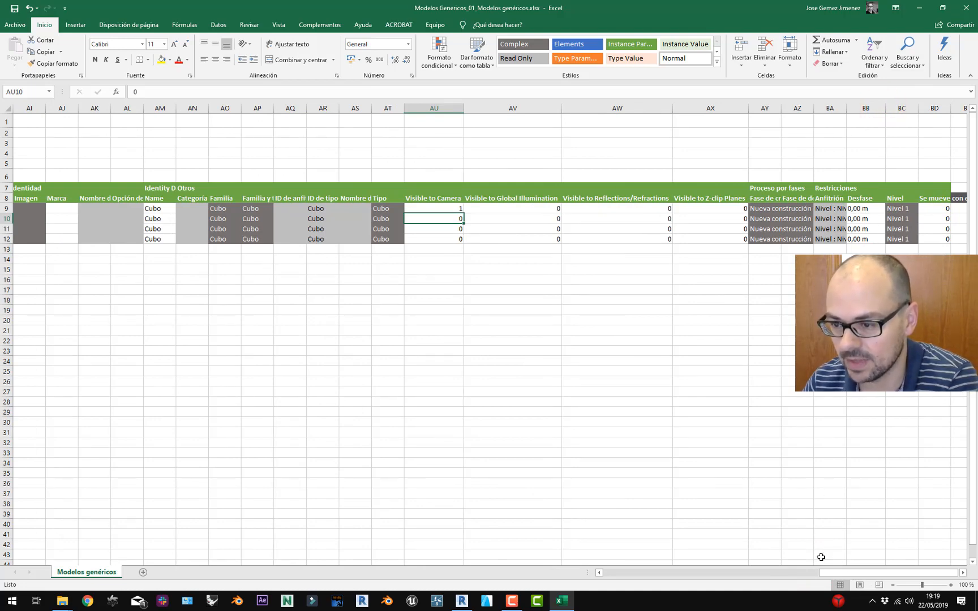
left_click_drag(841, 572, 837, 572)
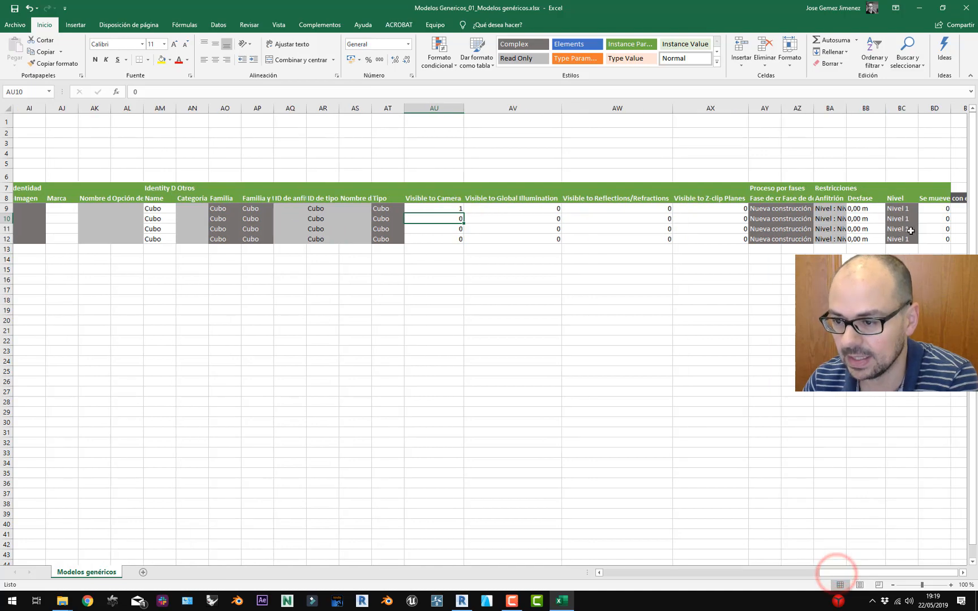
double_click(847, 108)
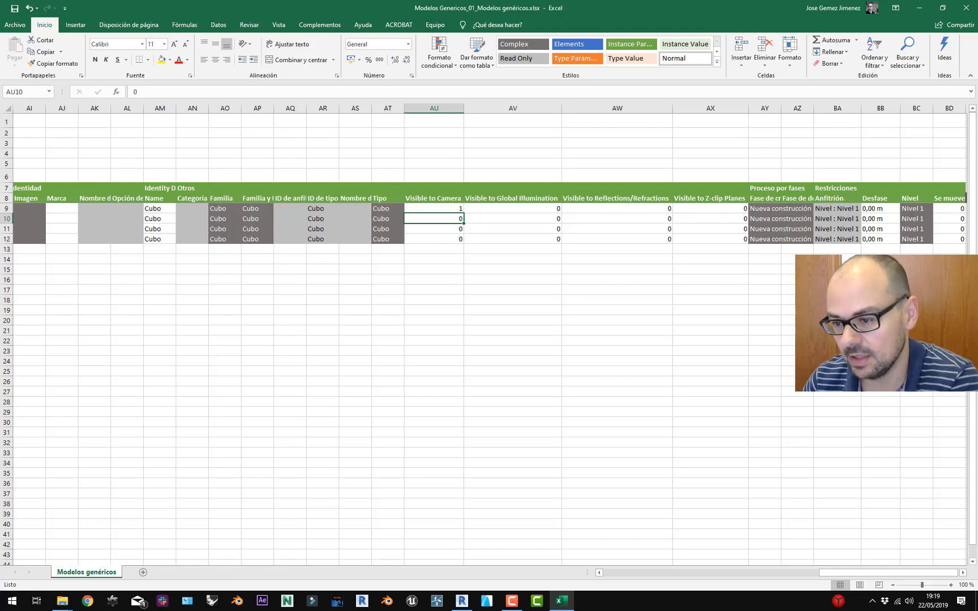
Widen column BD to fit its long header and inspect the 0 value in BD9.
left_click(912, 210)
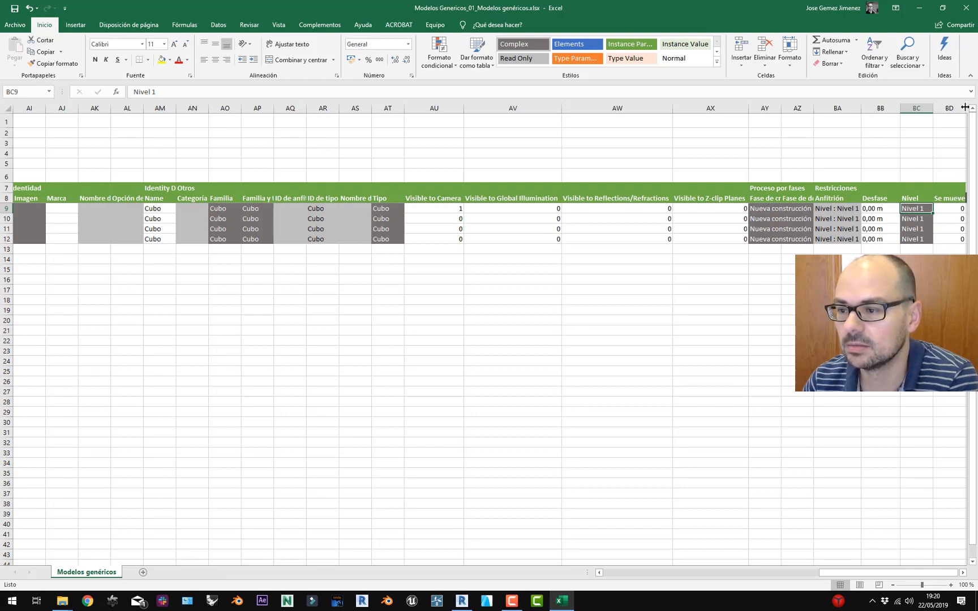
left_click_drag(964, 108, 977, 107)
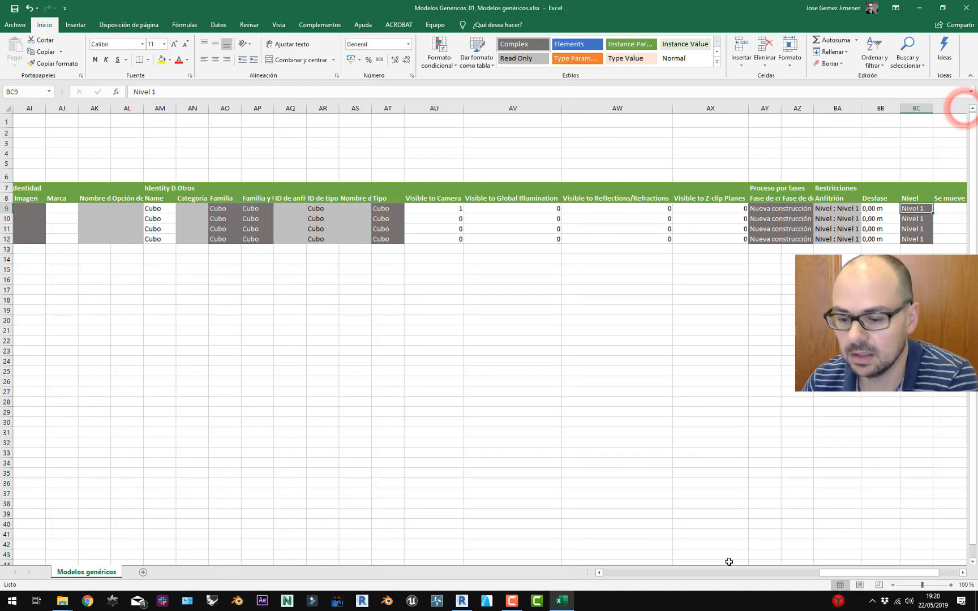
left_click_drag(836, 573, 855, 573)
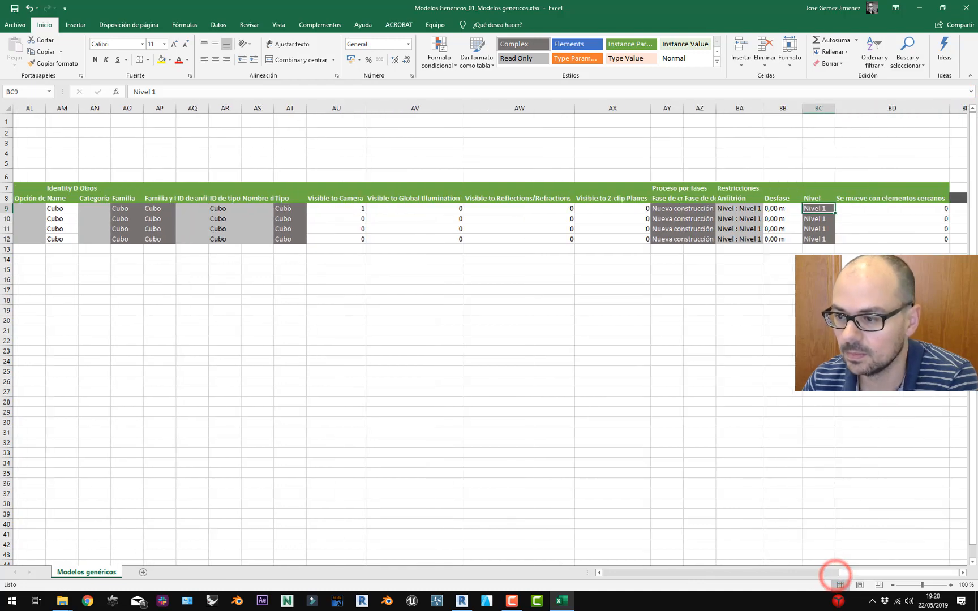
left_click(939, 210)
double_click(941, 209)
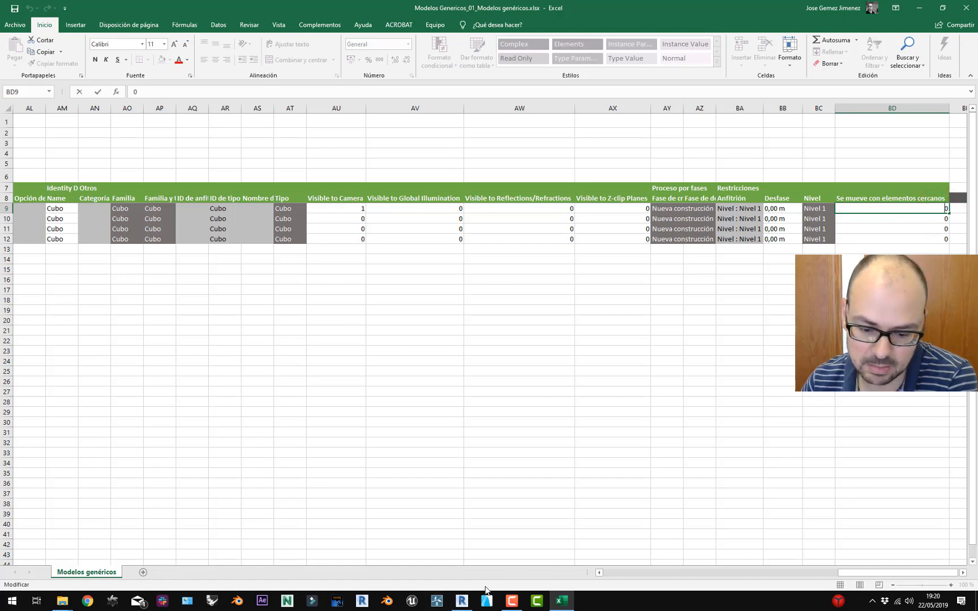
left_click(462, 599)
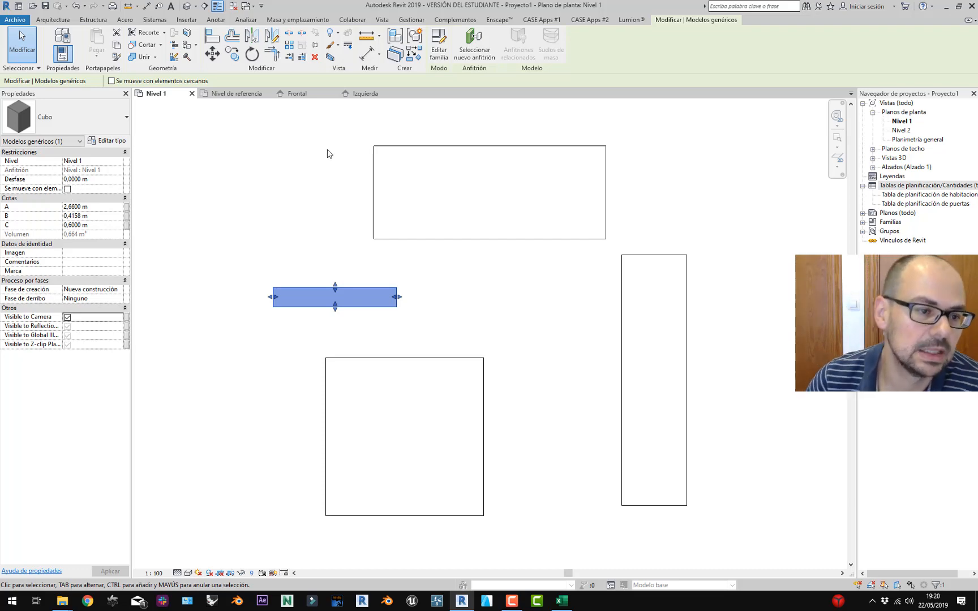
Save the Modelos genéricos workbook and close Excel.
left_click(196, 194)
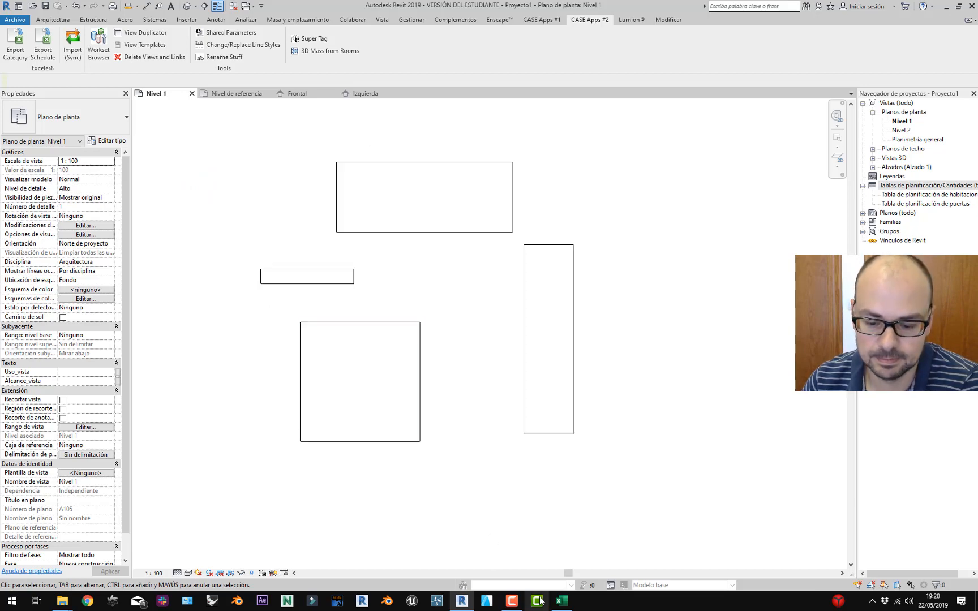
left_click(560, 600)
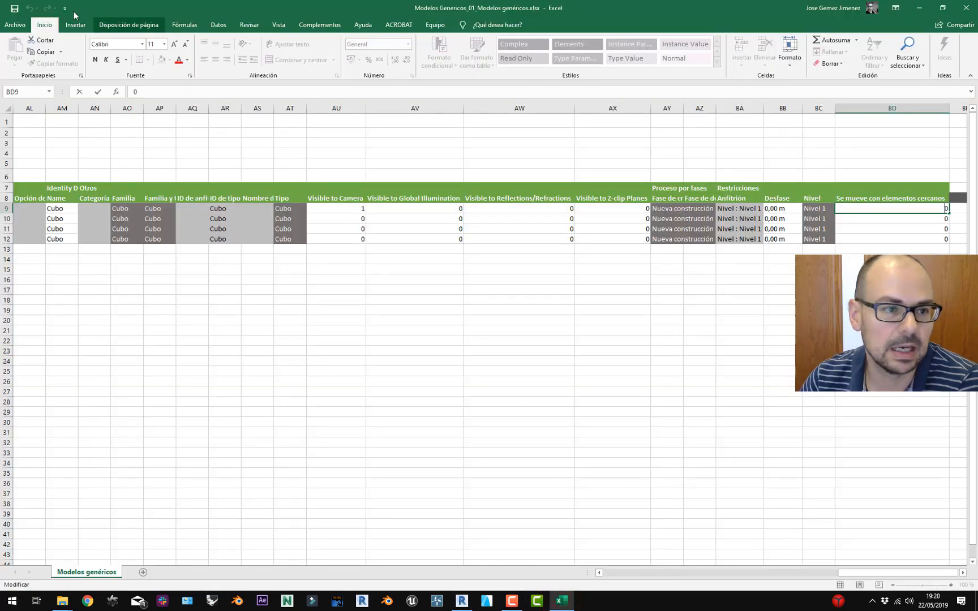
left_click(11, 11)
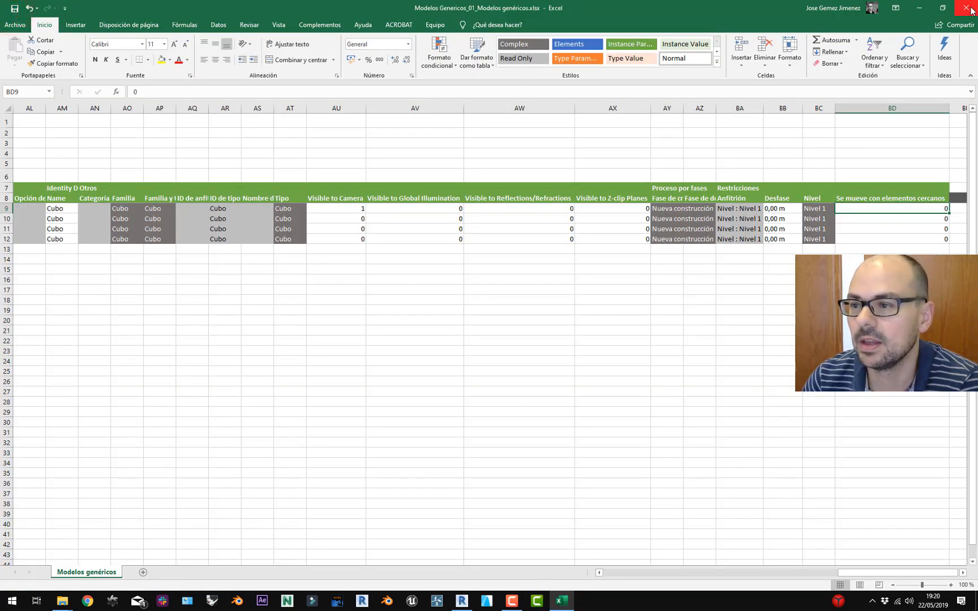
left_click(967, 8)
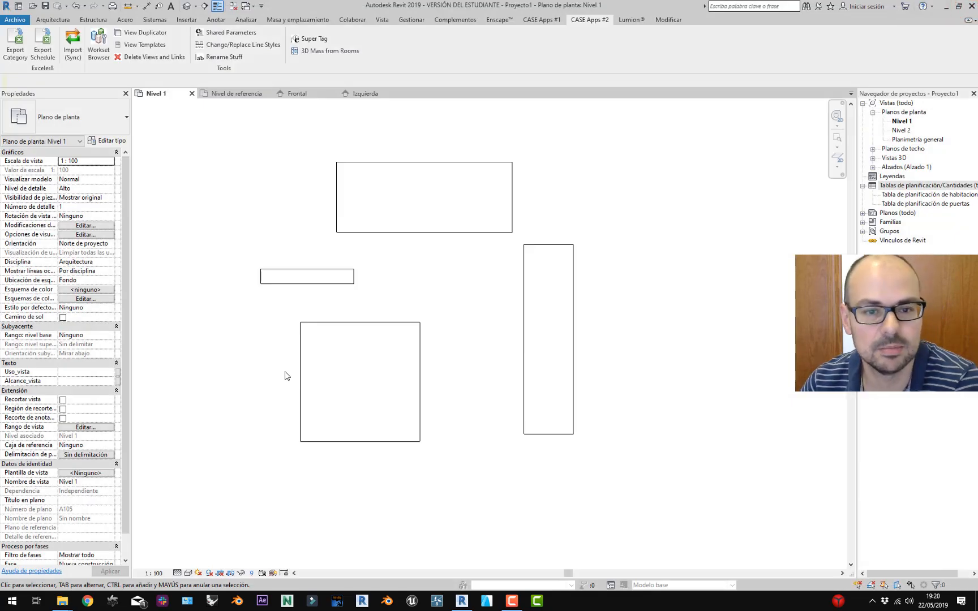
Select a cube, clear the selection and zoom out on the Nivel 1 plan.
left_click(347, 328)
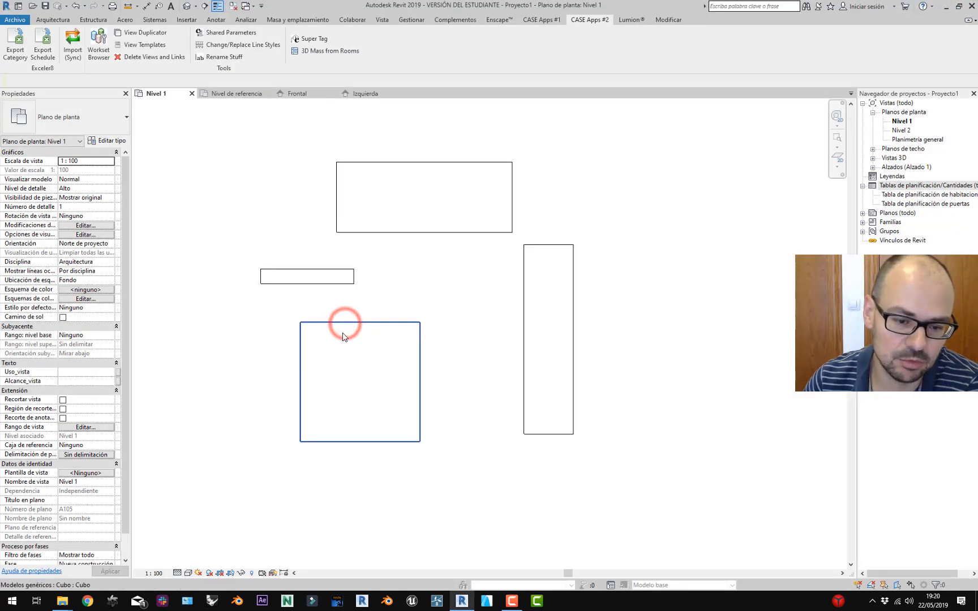
left_click(432, 400)
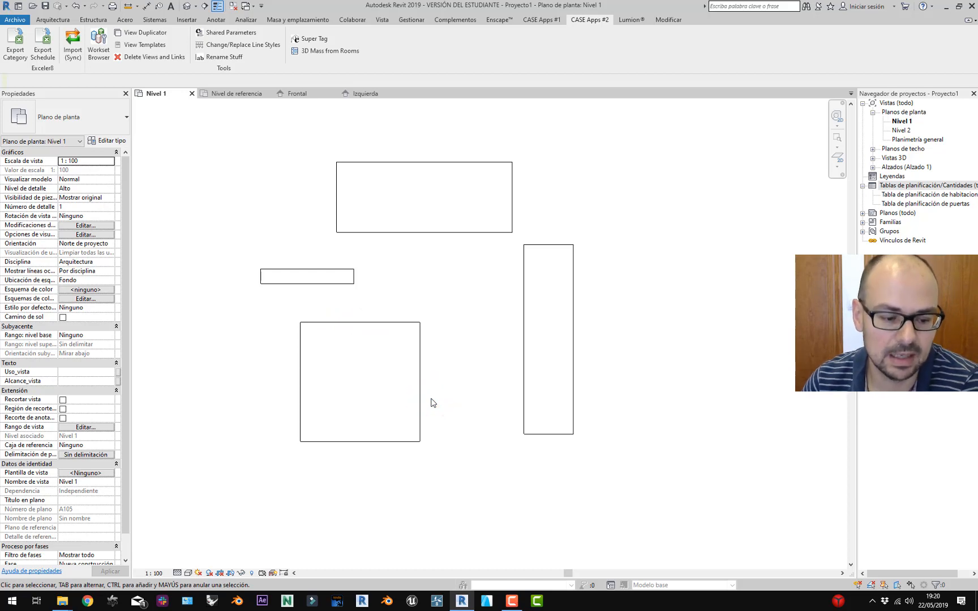
scroll(431, 402, "down", 4)
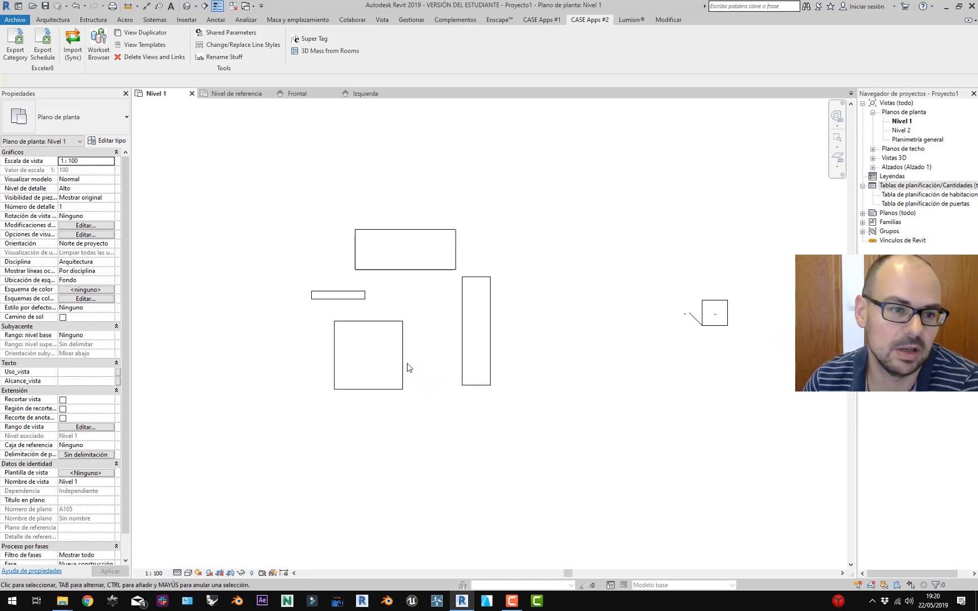
left_click(237, 21)
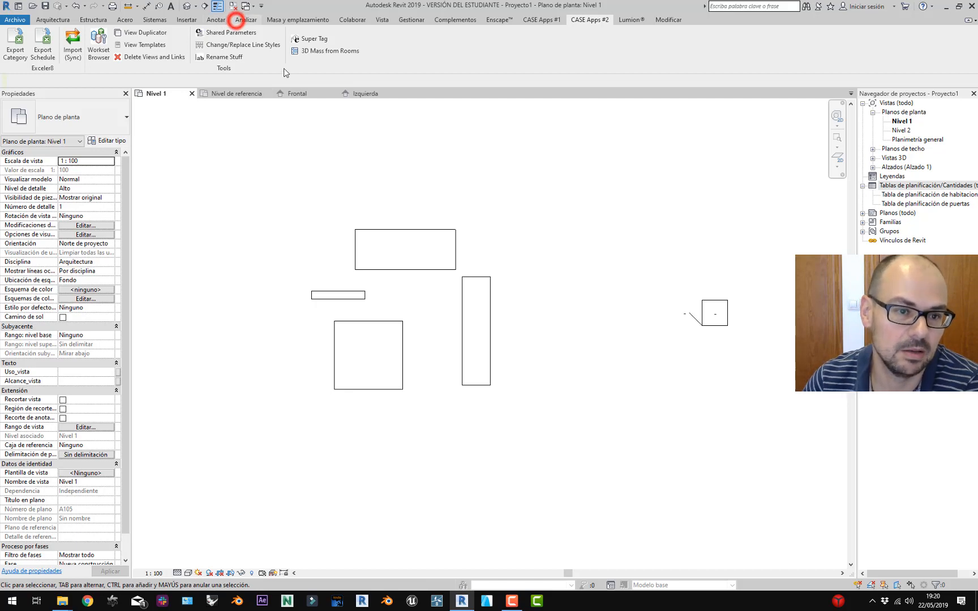
left_click(148, 22)
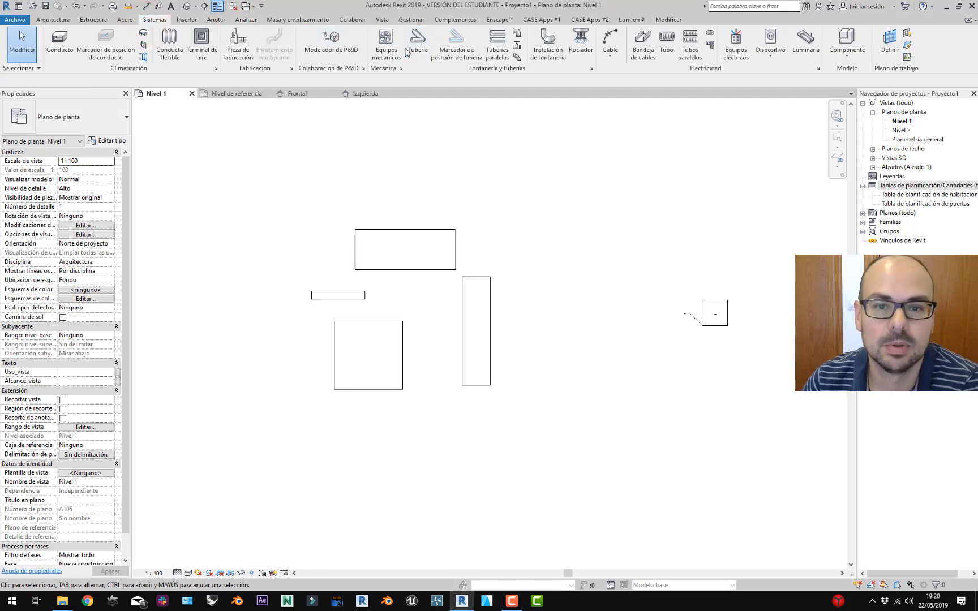
left_click(415, 53)
left_click(376, 427)
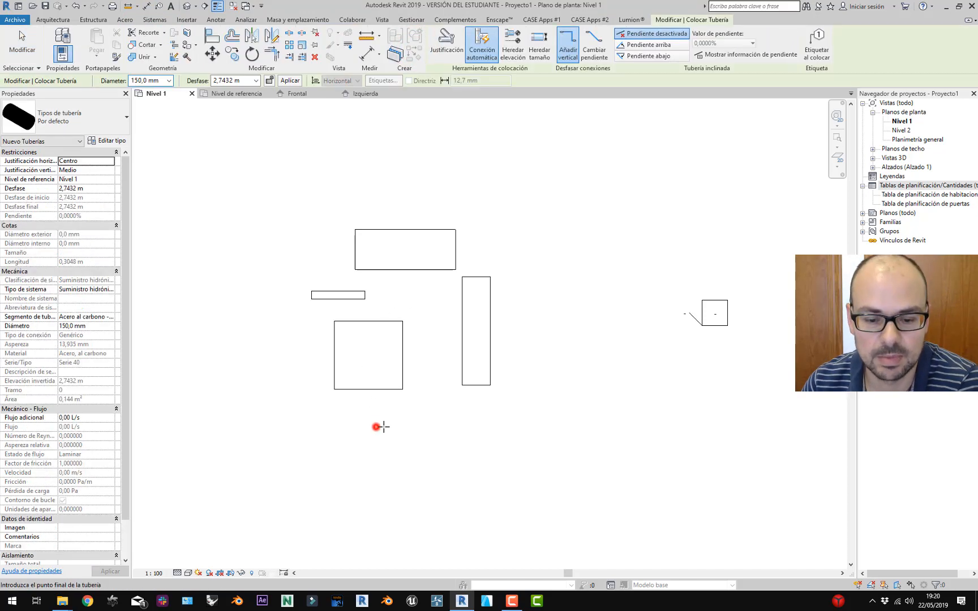
scroll(415, 426, "up", 4)
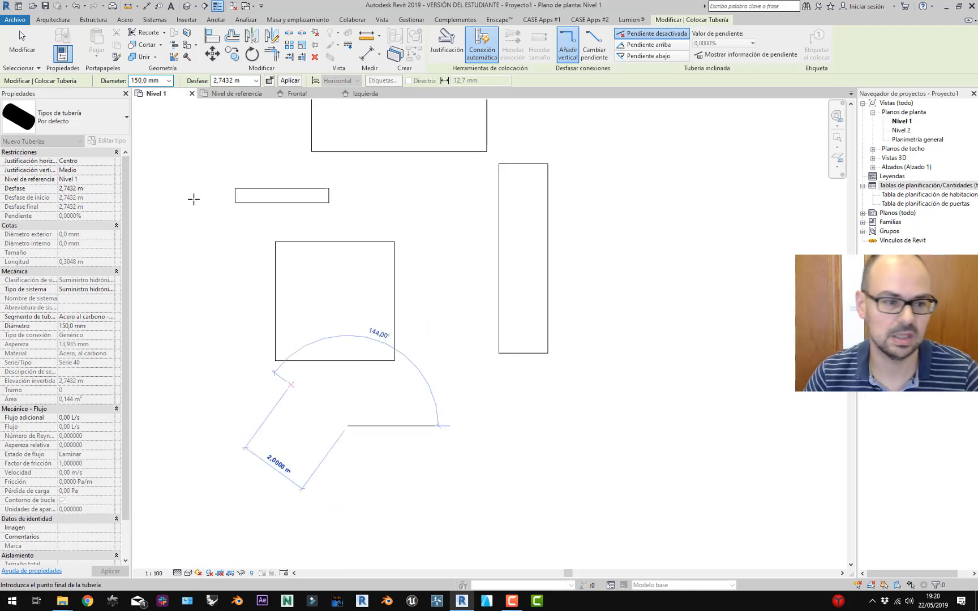
key("Escape")
key("Escape")
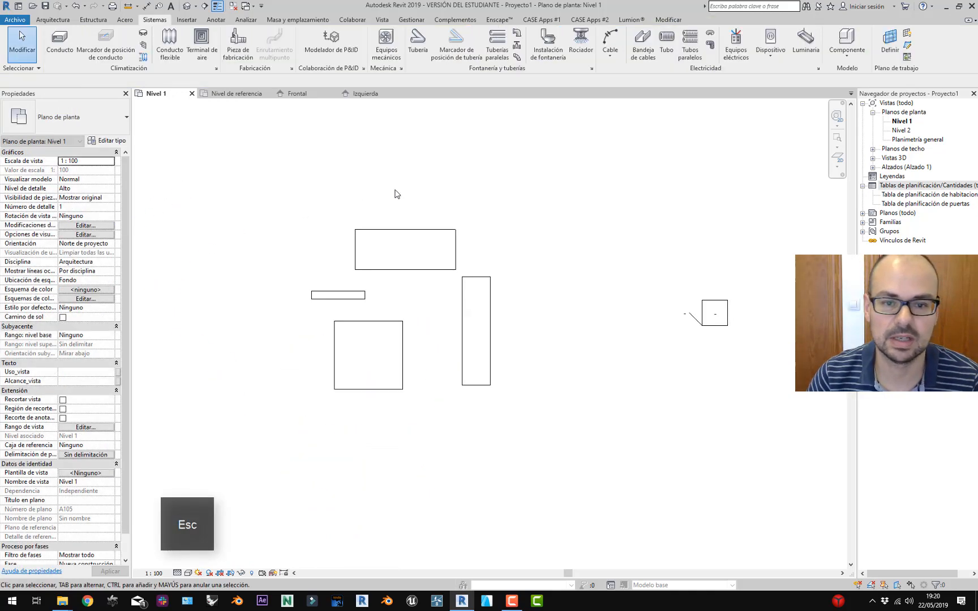
middle_click_drag(397, 194, 378, 184)
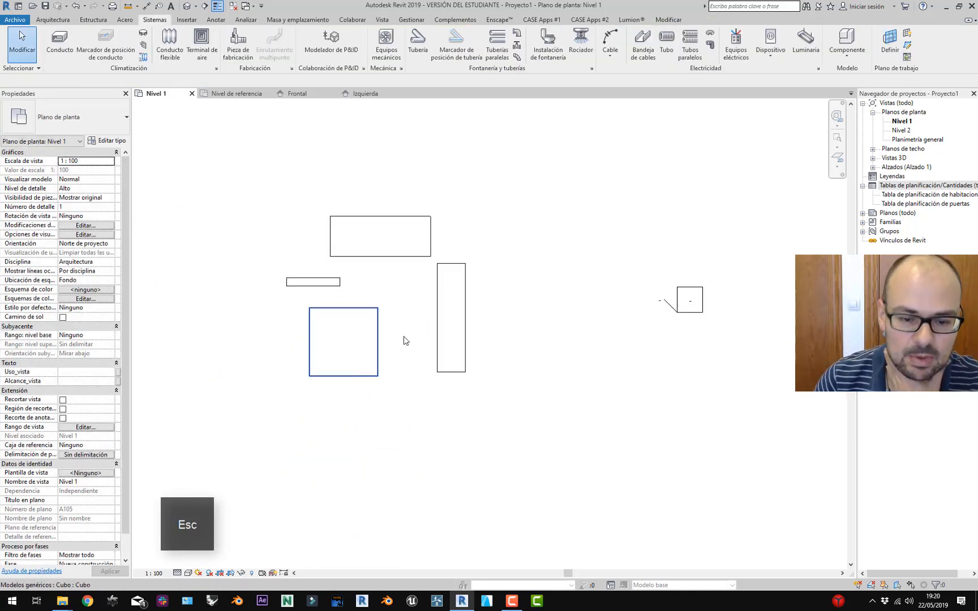
middle_click_drag(429, 340, 447, 347)
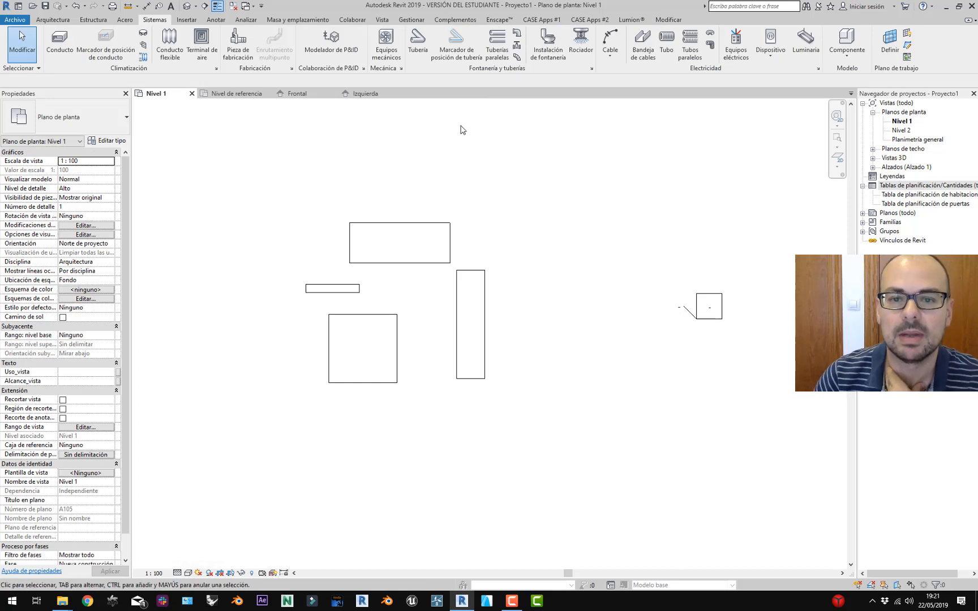
middle_click_drag(376, 338, 398, 339)
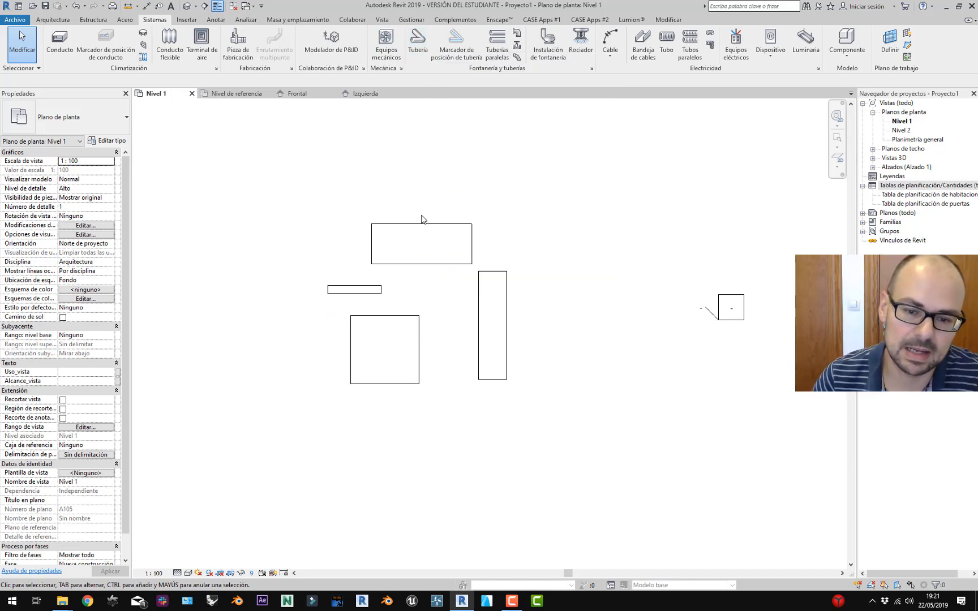
left_click(422, 224)
left_click(428, 192)
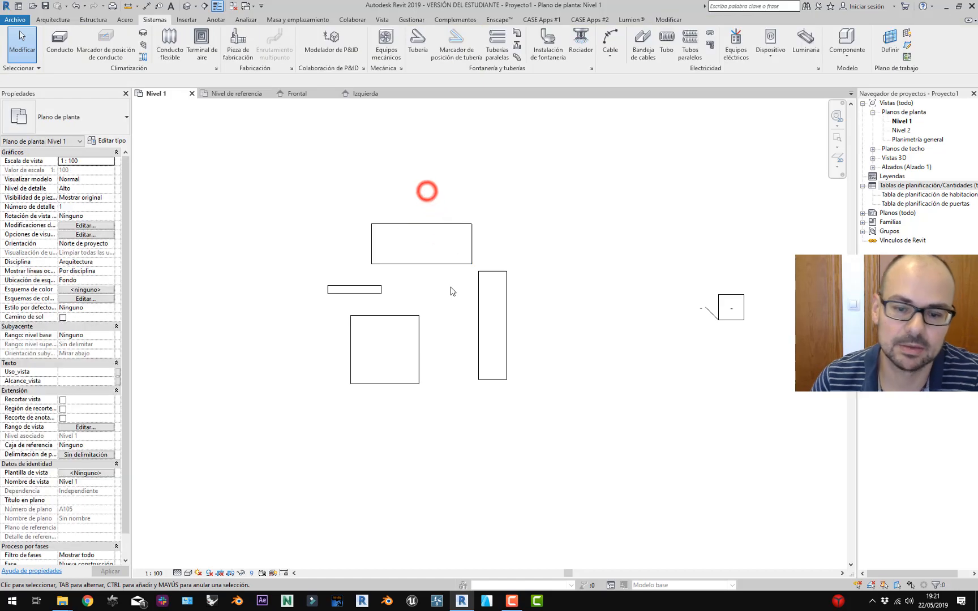
middle_click_drag(451, 291, 466, 295)
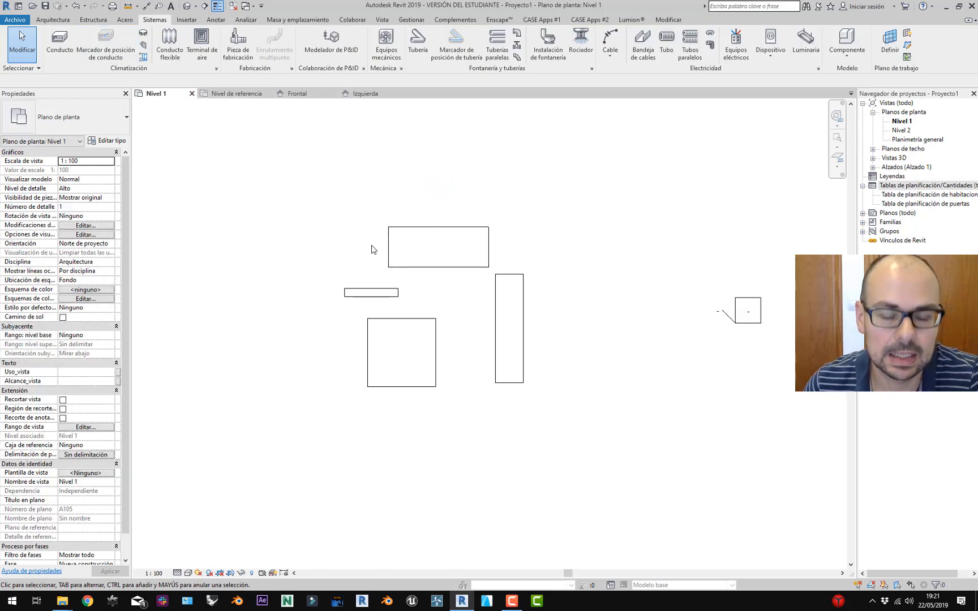